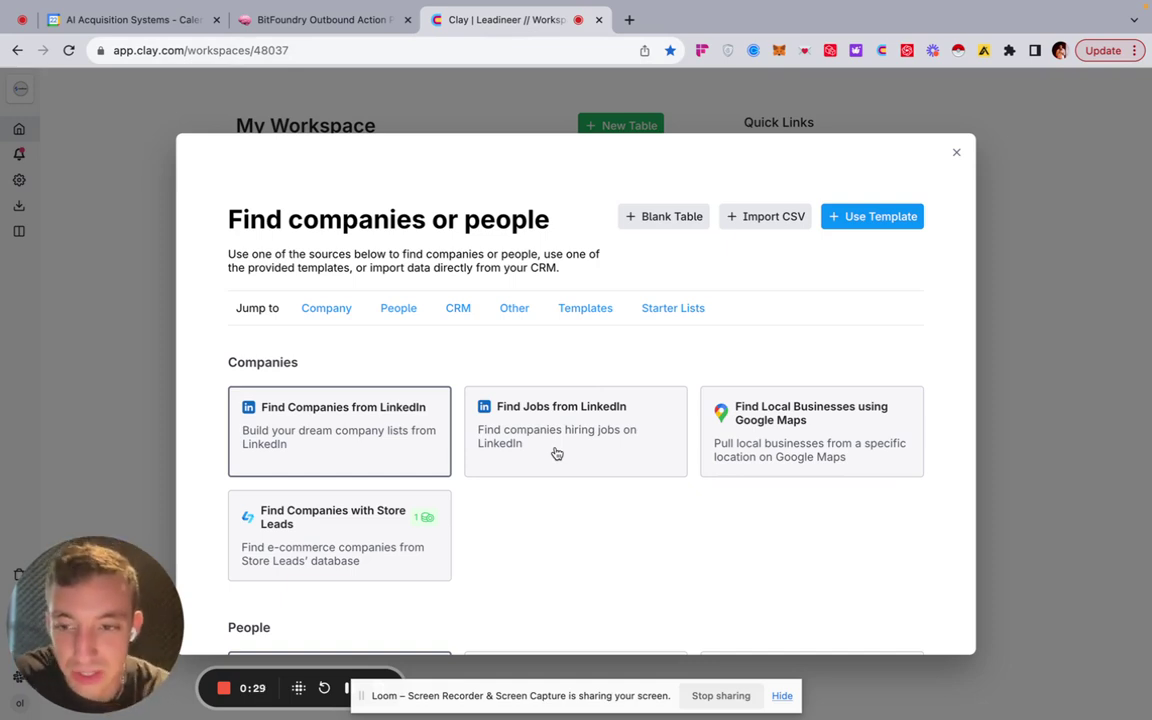
Start a Find Jobs from LinkedIn search and look over its optional Companies filter, leaving it empty.
click(556, 453)
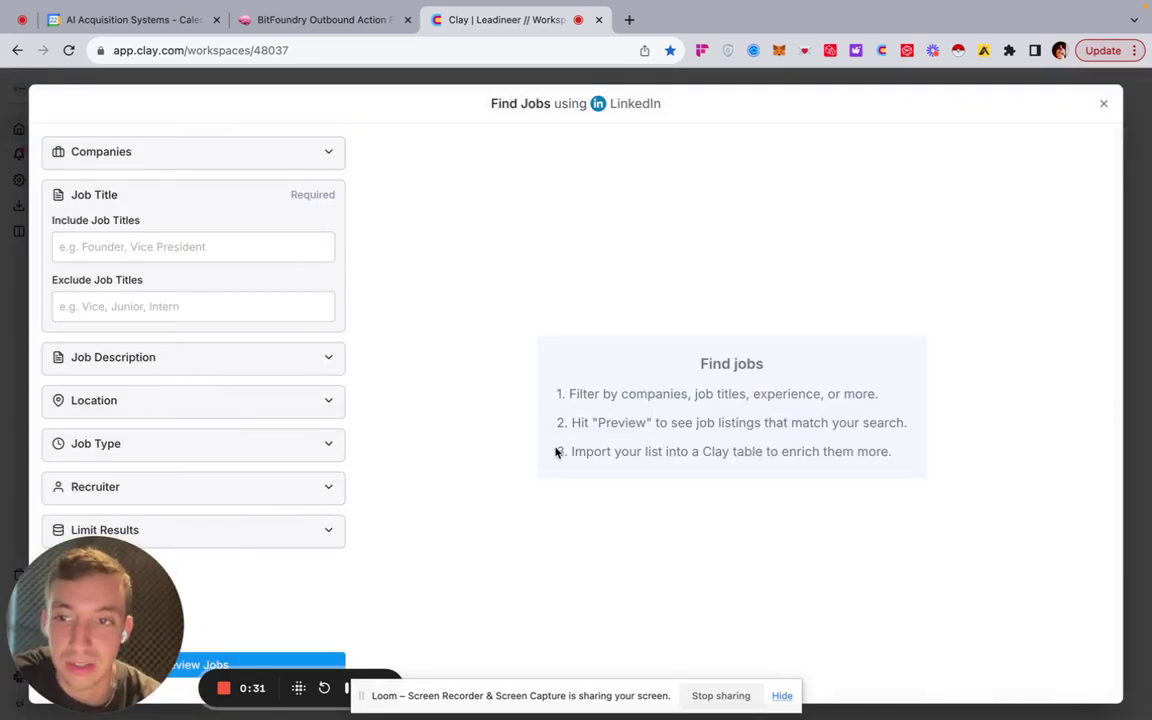
click(156, 151)
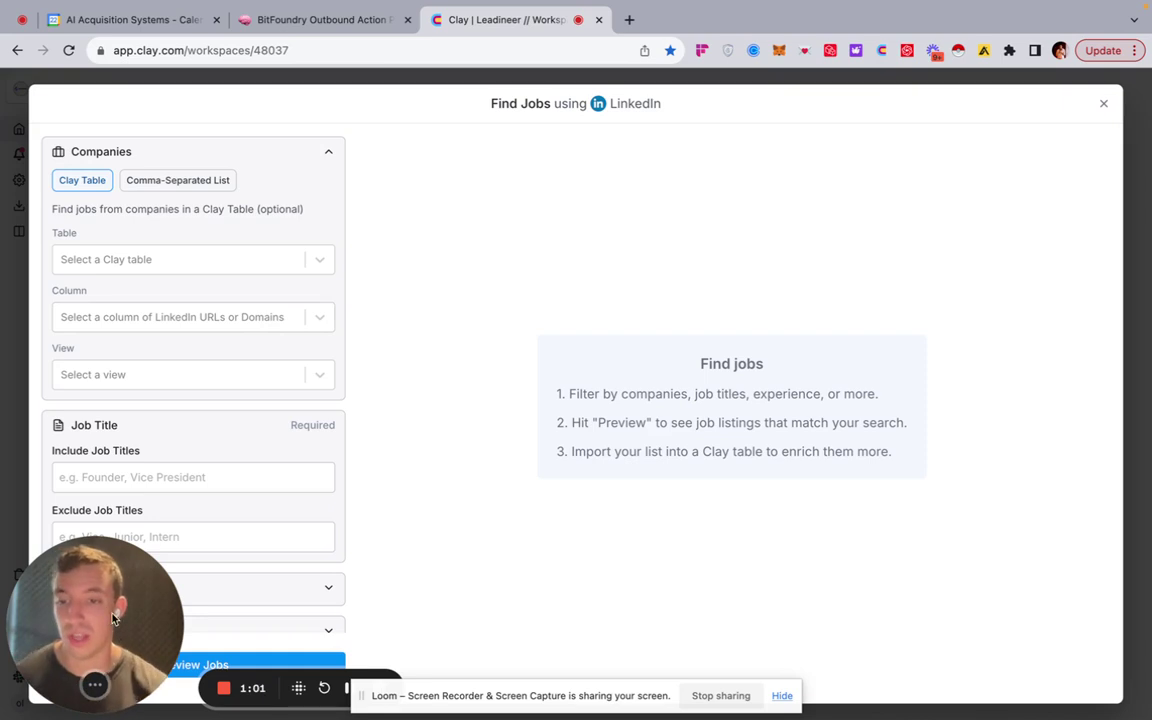
drag(94, 554, 900, 530)
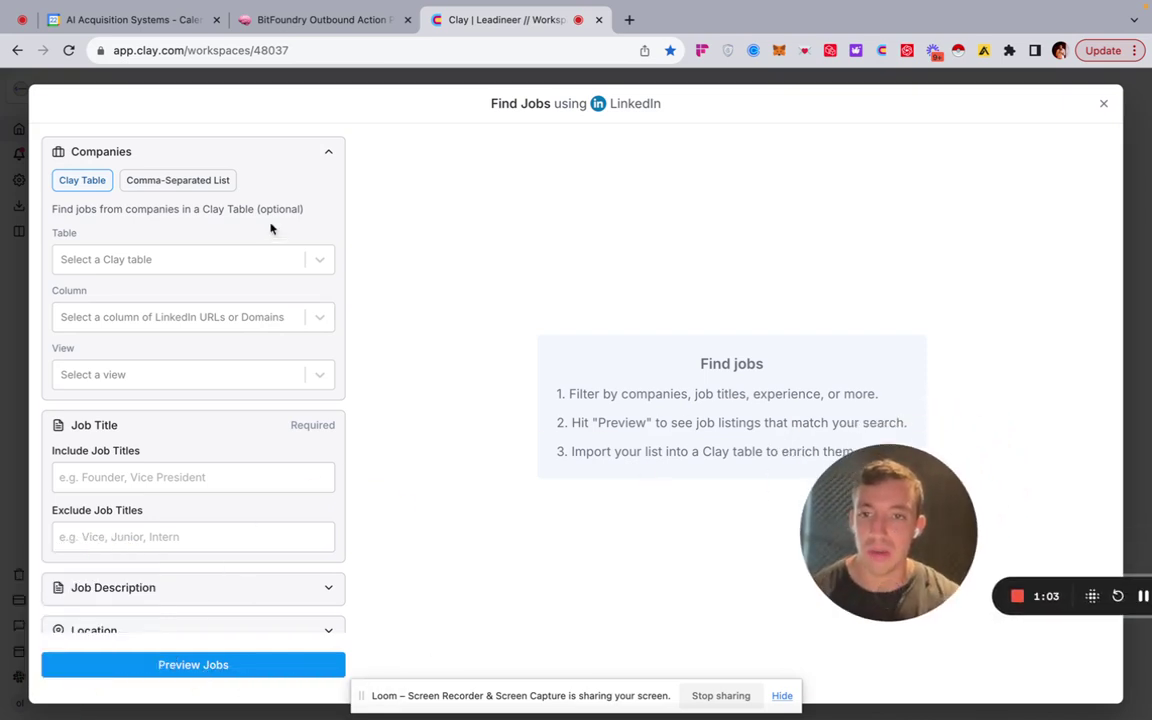
click(329, 154)
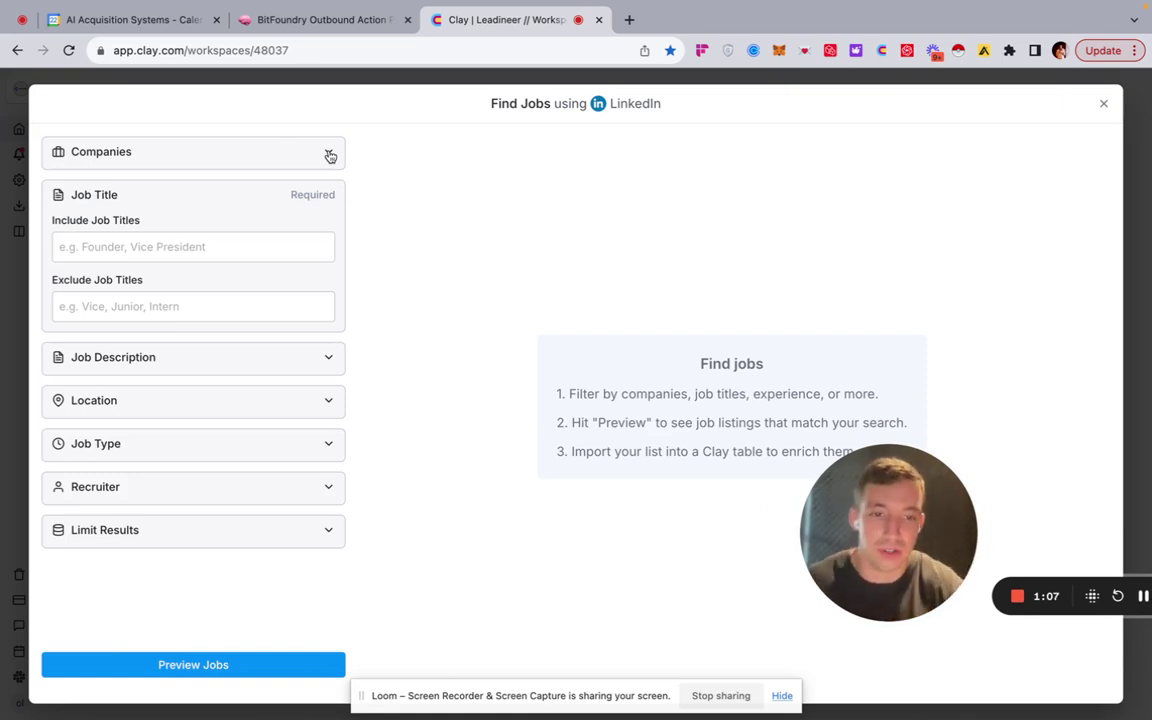
click(159, 247)
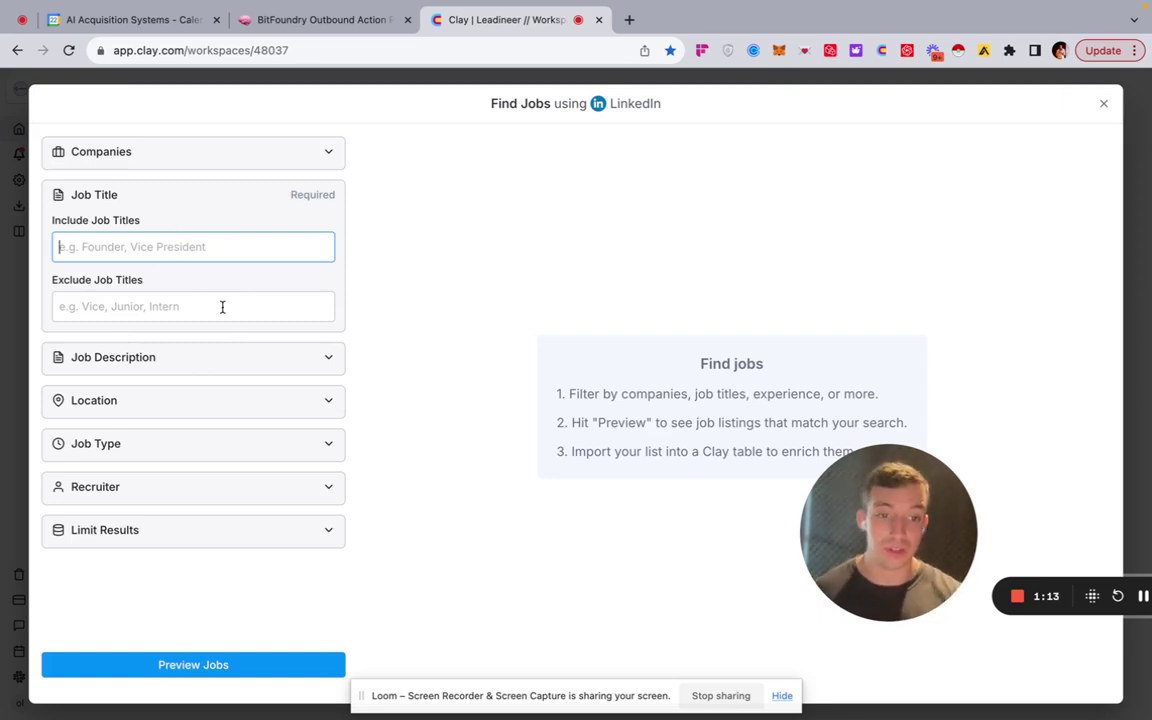
text(Sales)
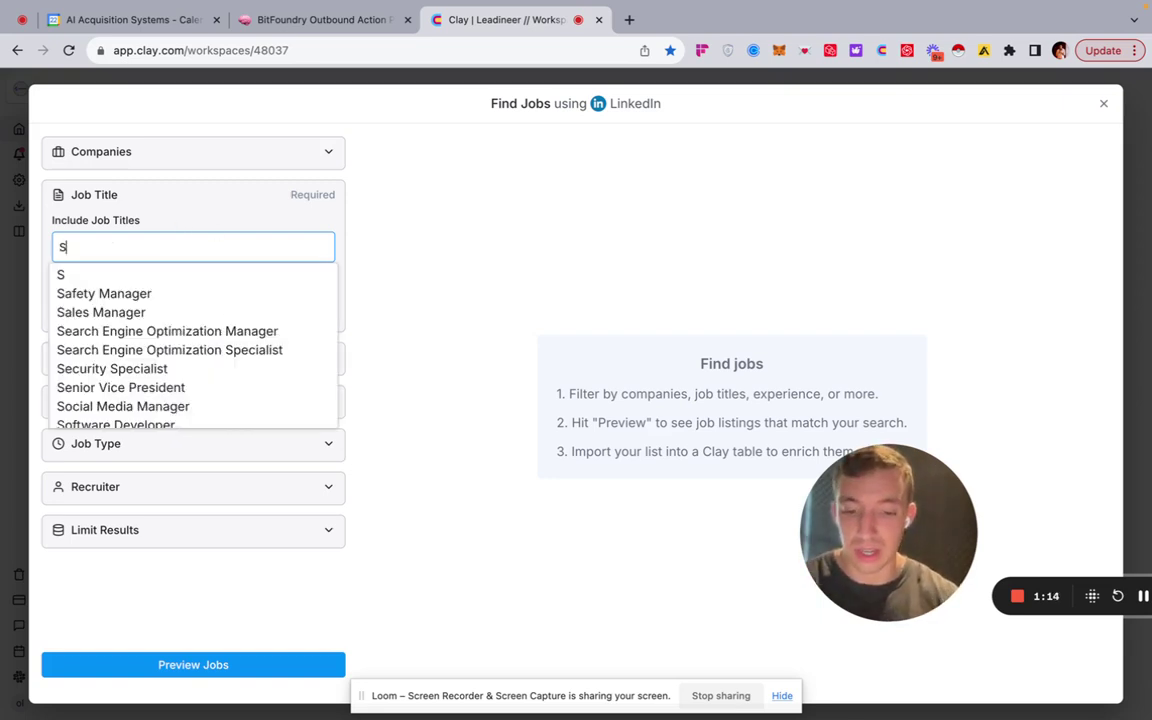
click(141, 274)
text(Marketing)
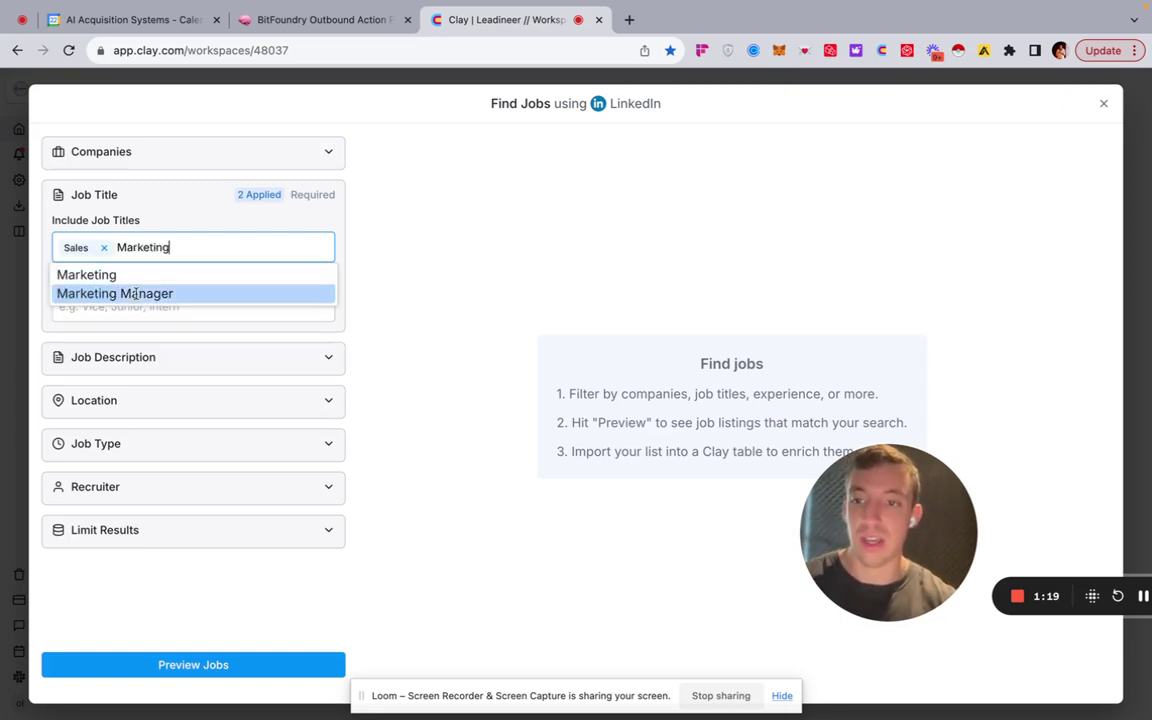
click(130, 274)
click(184, 248)
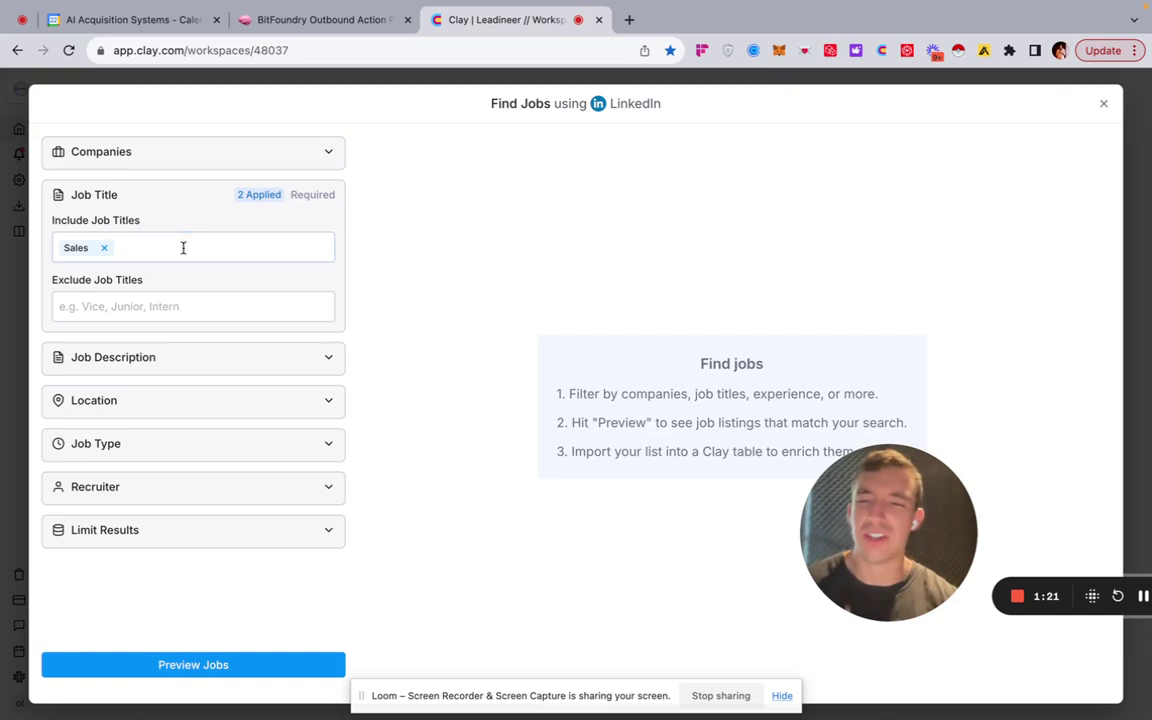
click(104, 248)
Add SDR and BDR to the job titles included in the search.
text(SDR's)
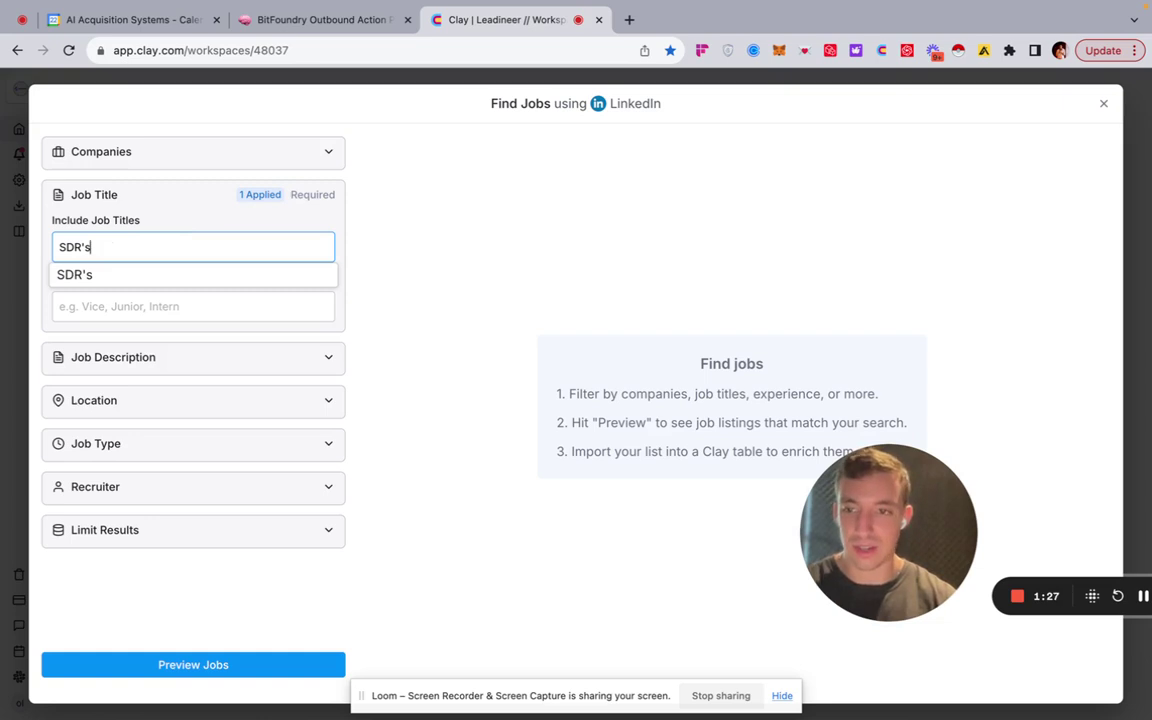
key(Return)
text(BDR)
key(Return)
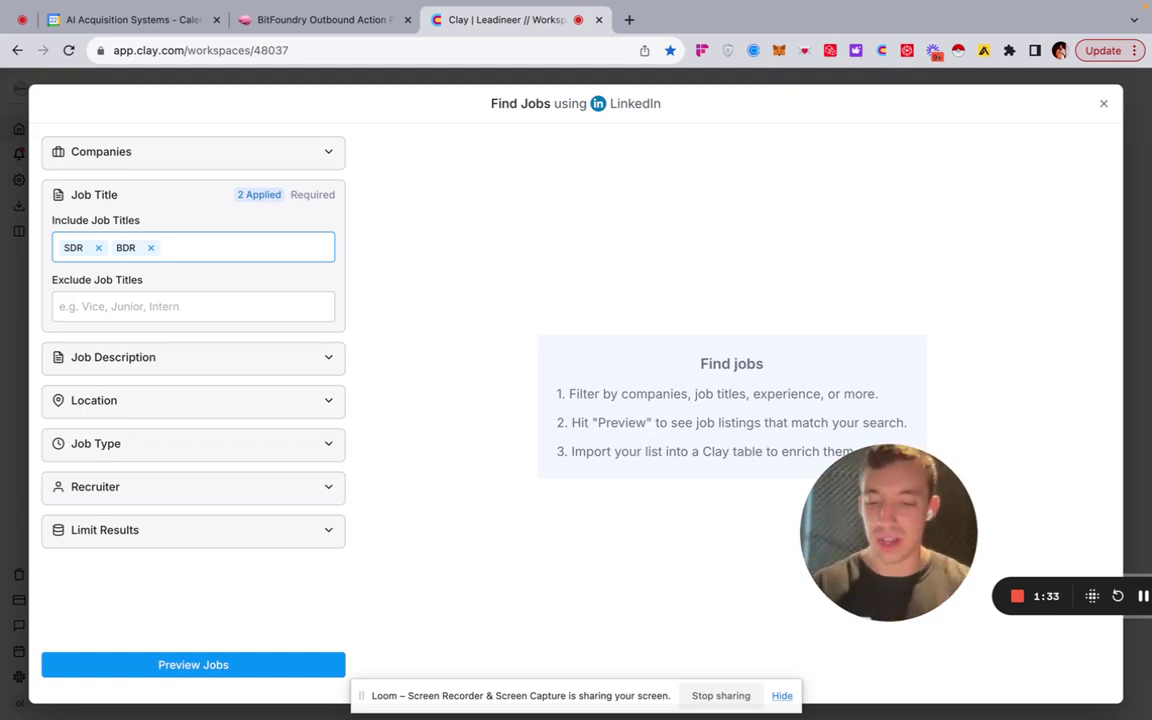
Add Business Development Representative and Sales Development Representative to the included job titles.
text(Business )
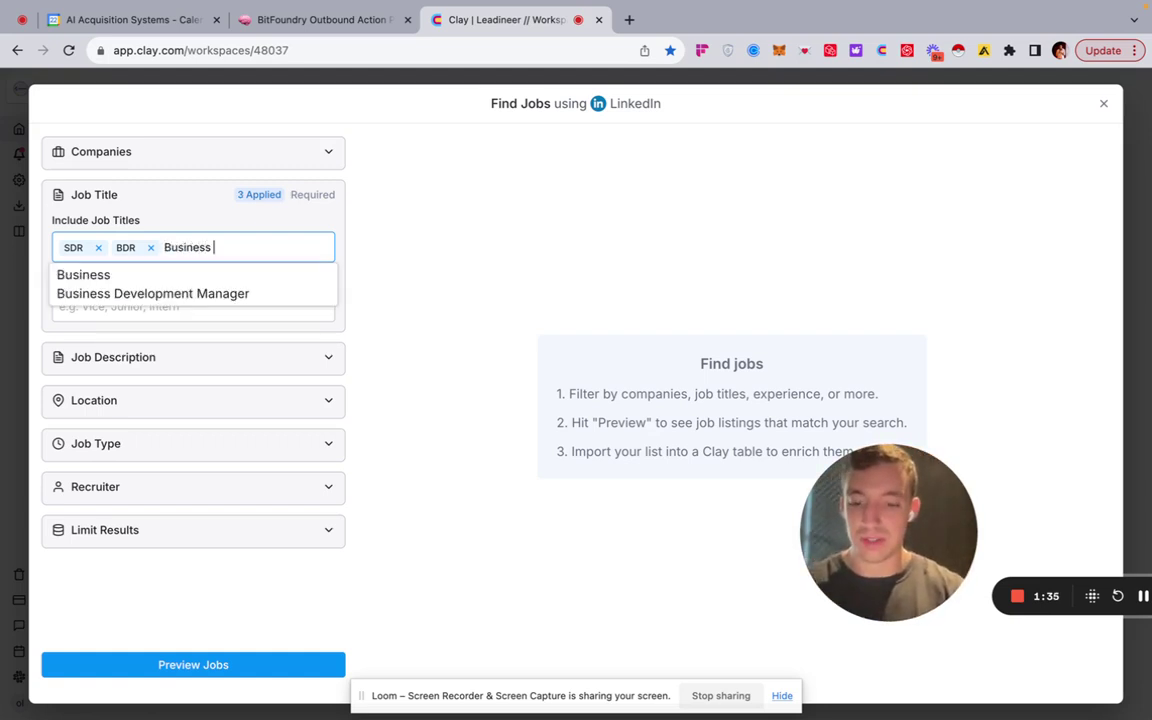
text(Development Re)
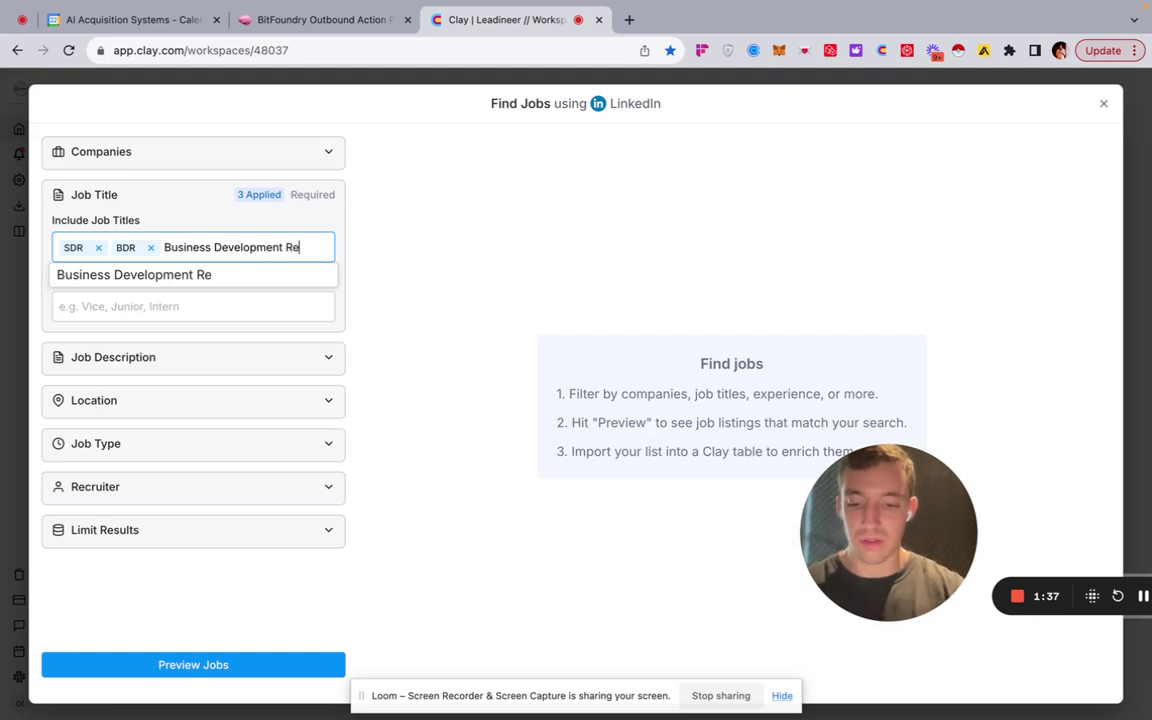
text(presentative)
key(Return)
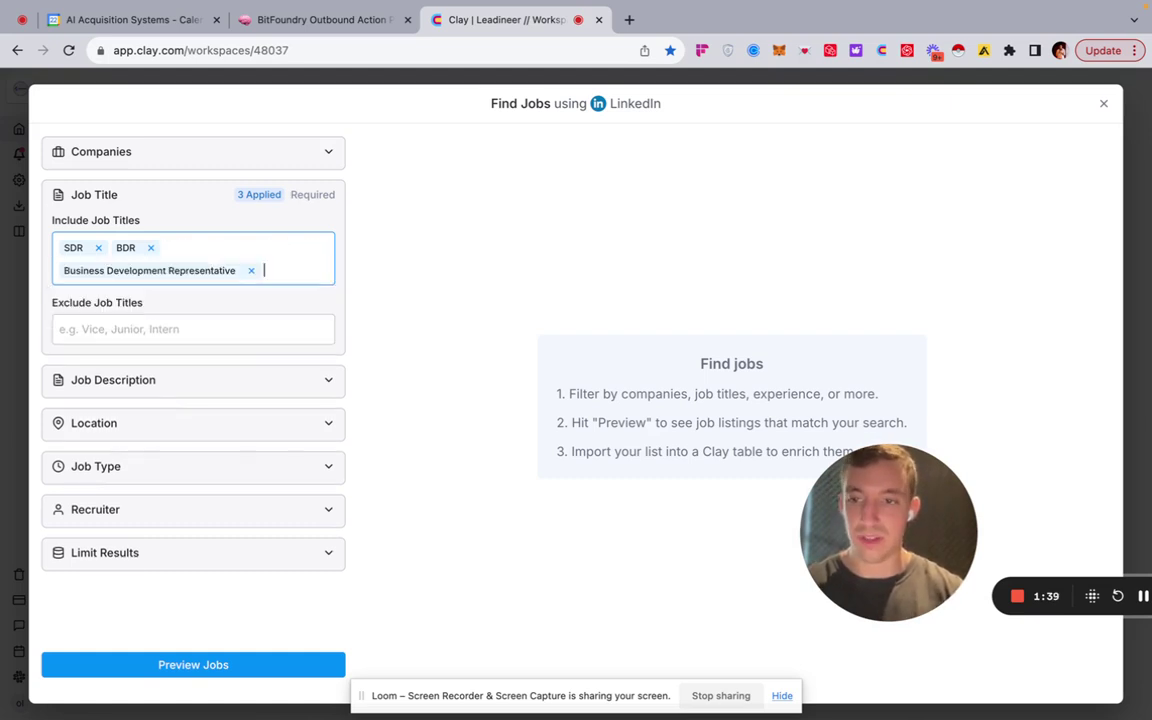
text(Sales Deve)
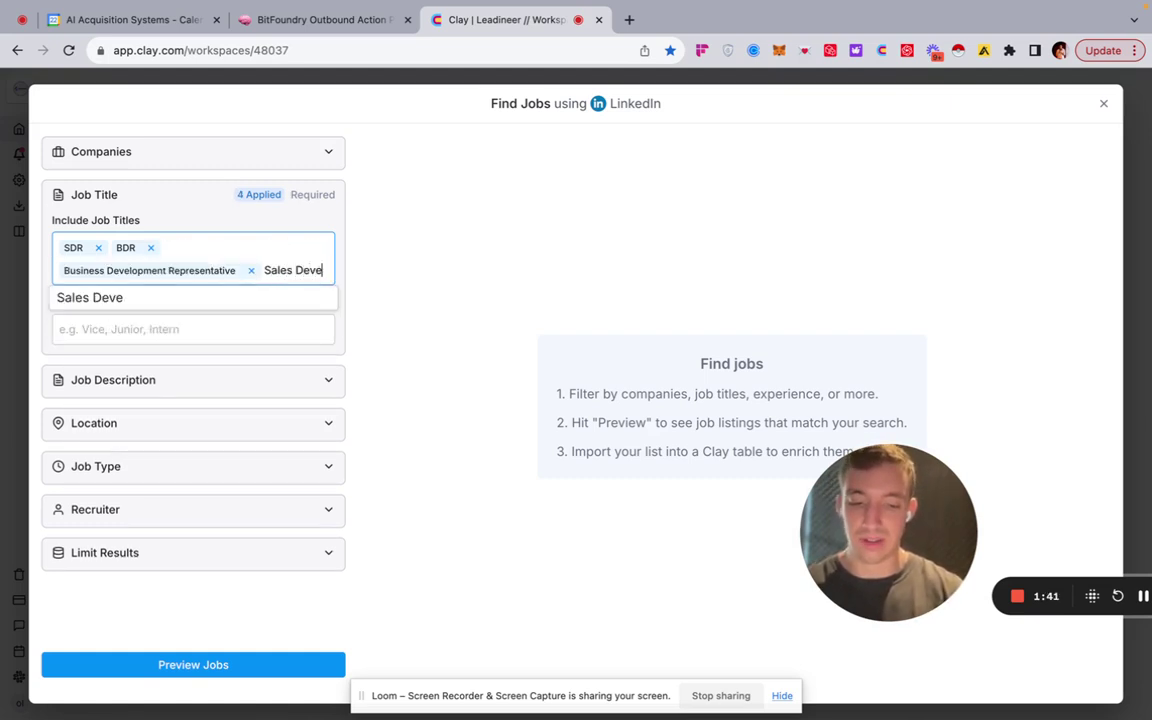
text(lopment Repres)
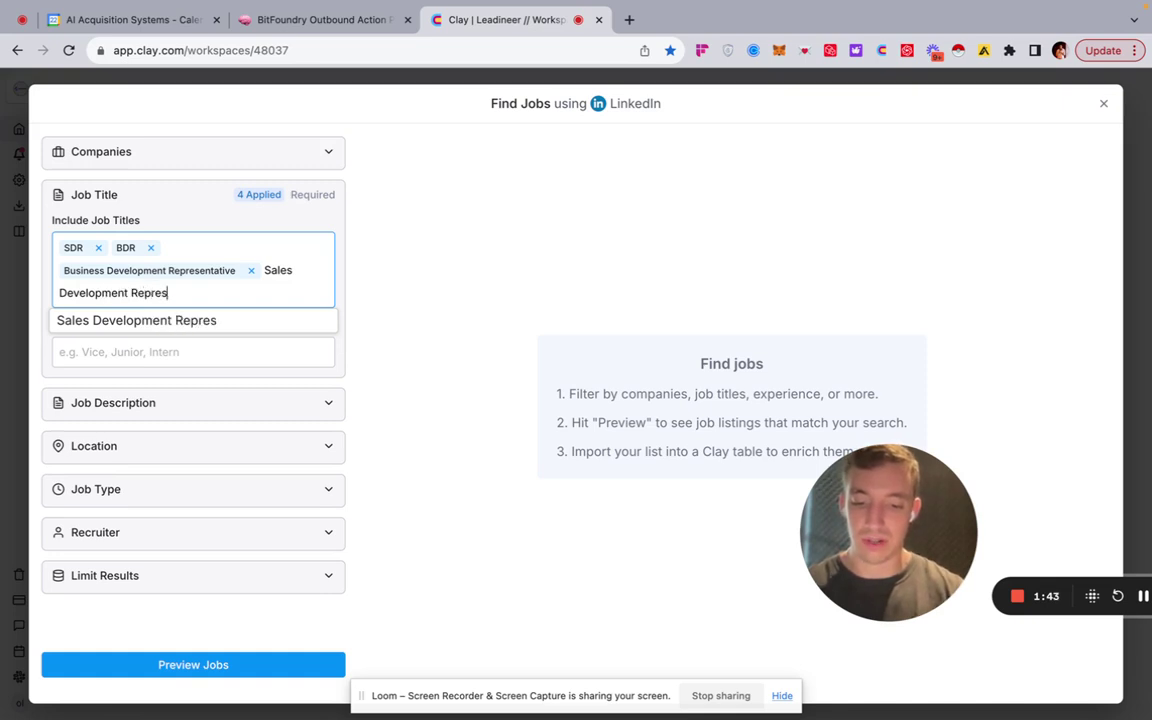
text(entative)
key(Return)
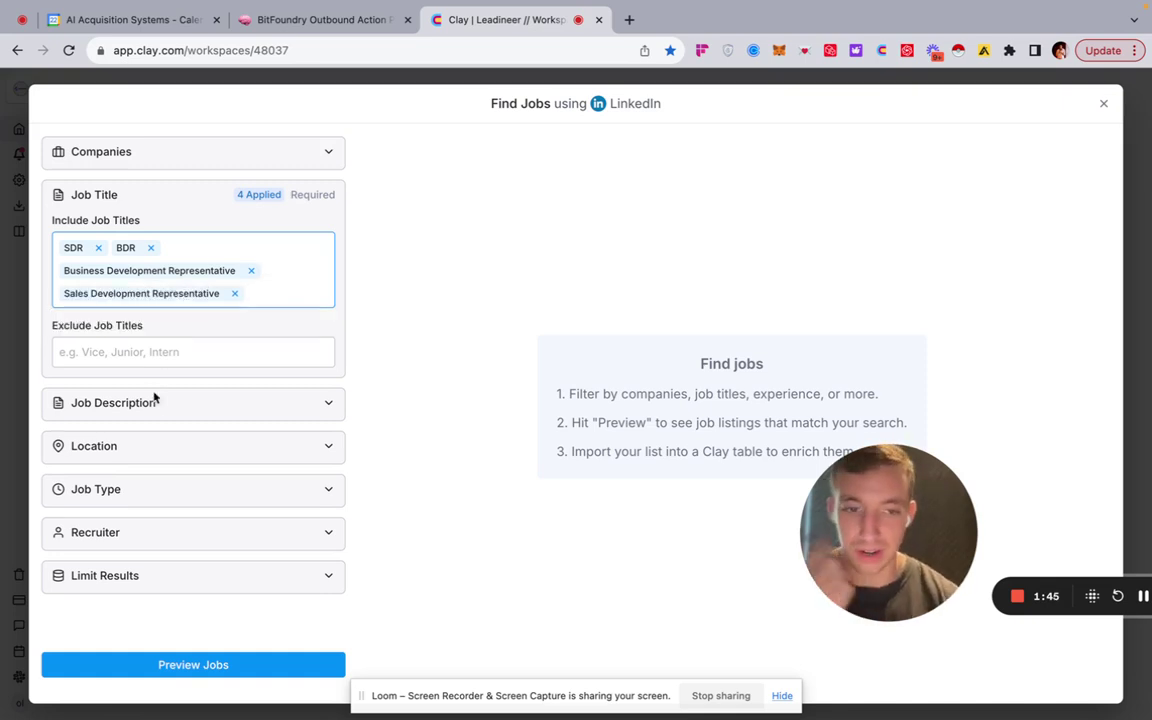
Exclude the job titles Director and VP from the search.
click(159, 357)
text(D)
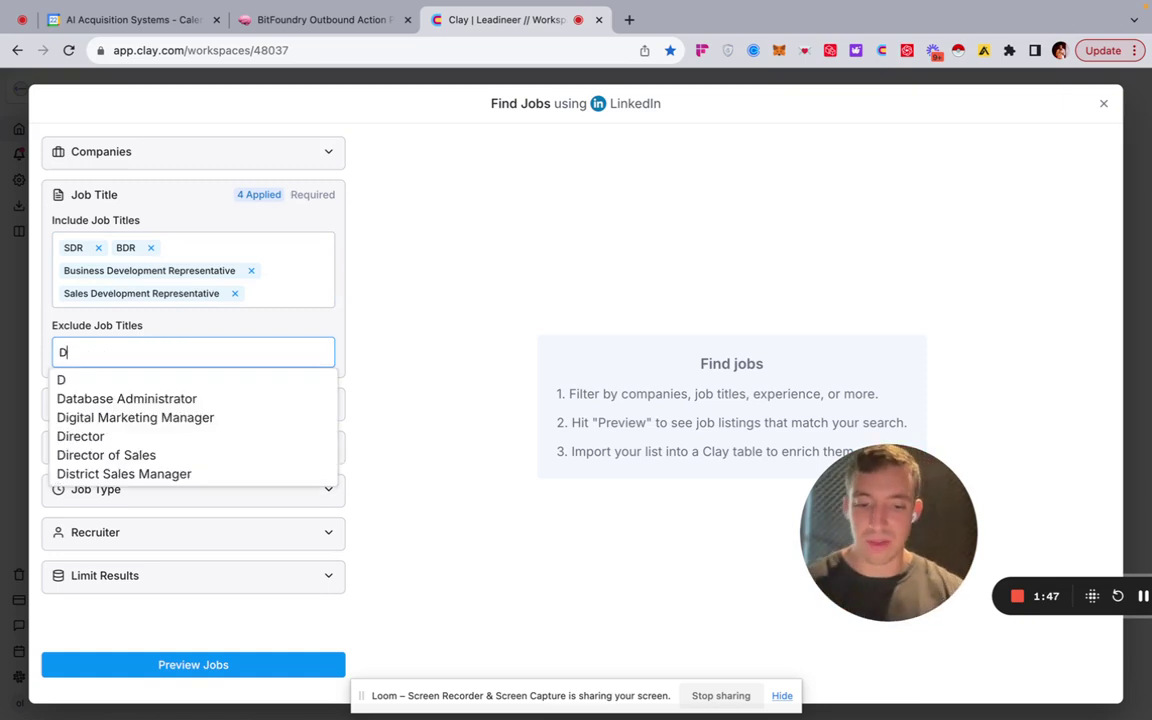
text(irector)
key(Return)
text(VOP)
key(BackSpace)
key(BackSpace)
text(P)
key(Return)
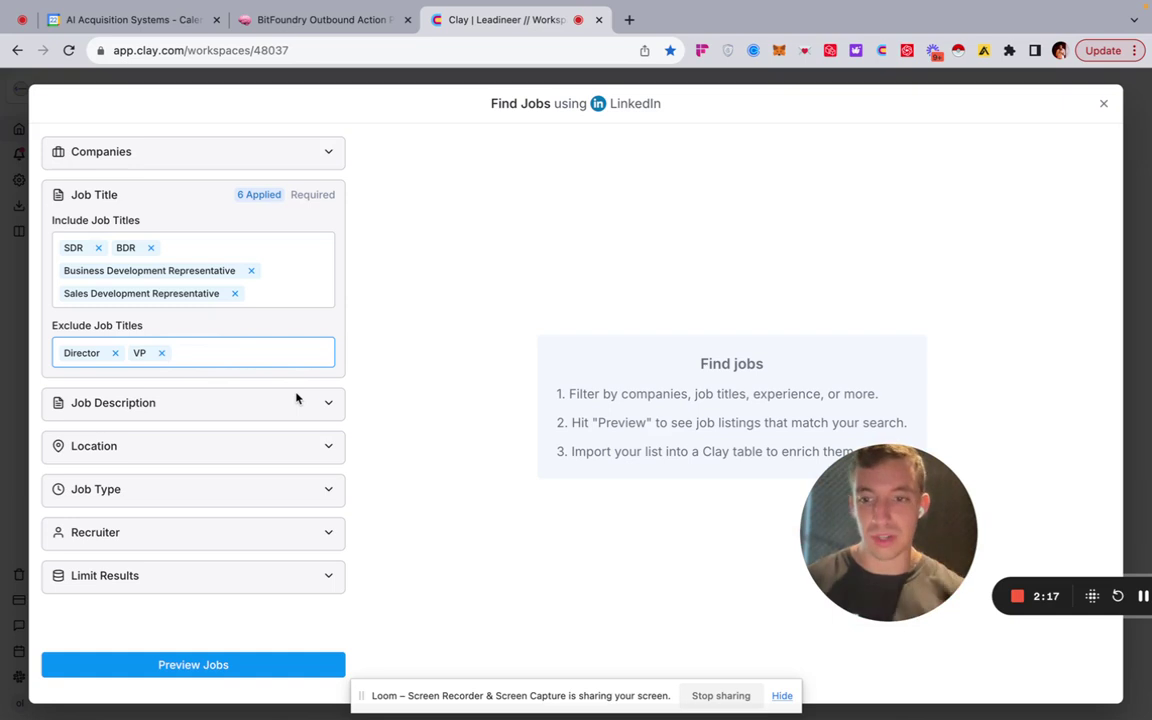
Restrict the job search location to United Kingdom.
click(249, 447)
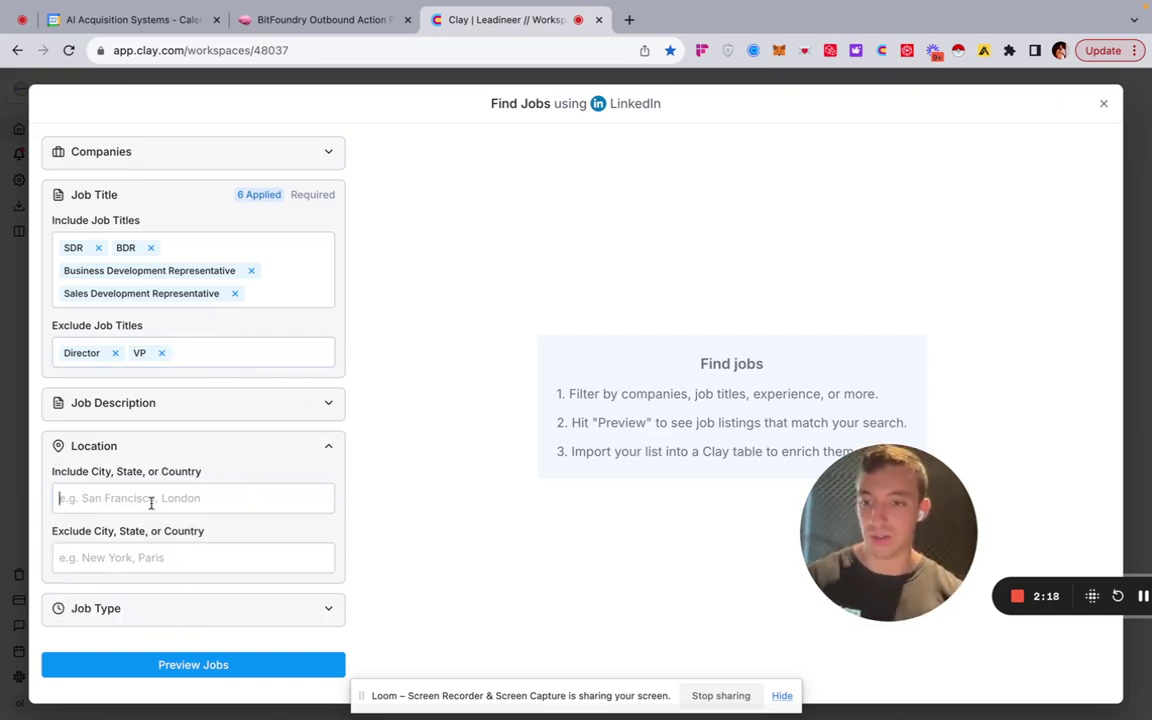
text(United)
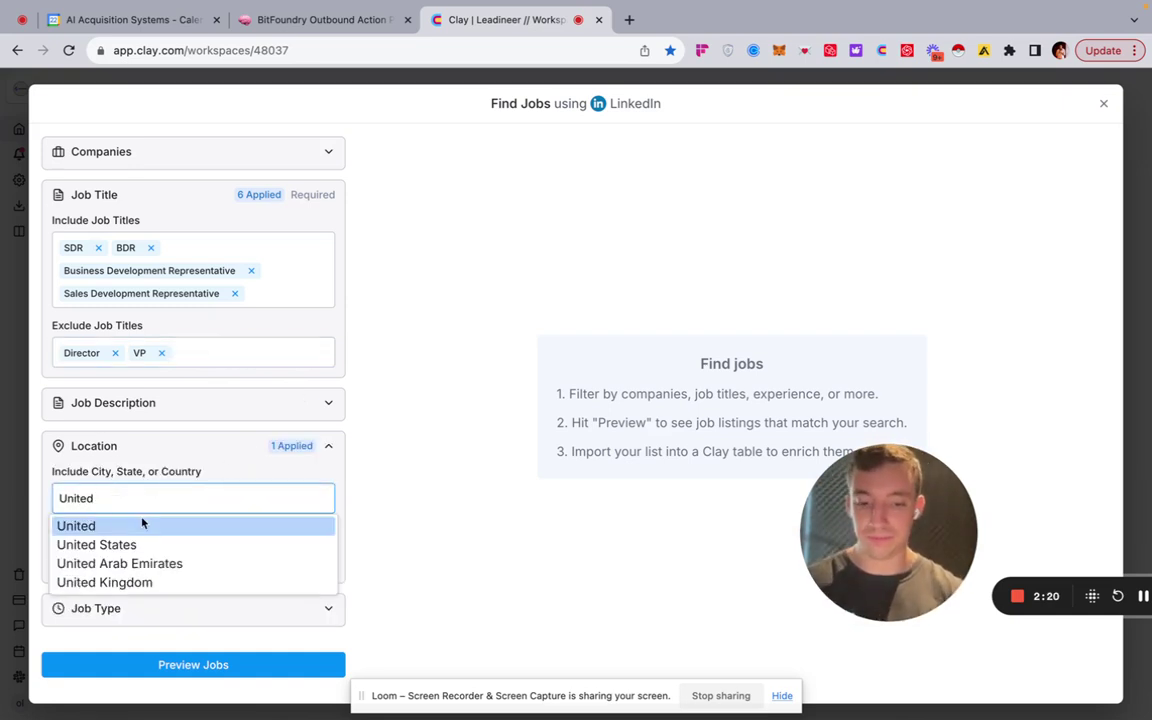
text( Kingdom)
click(193, 527)
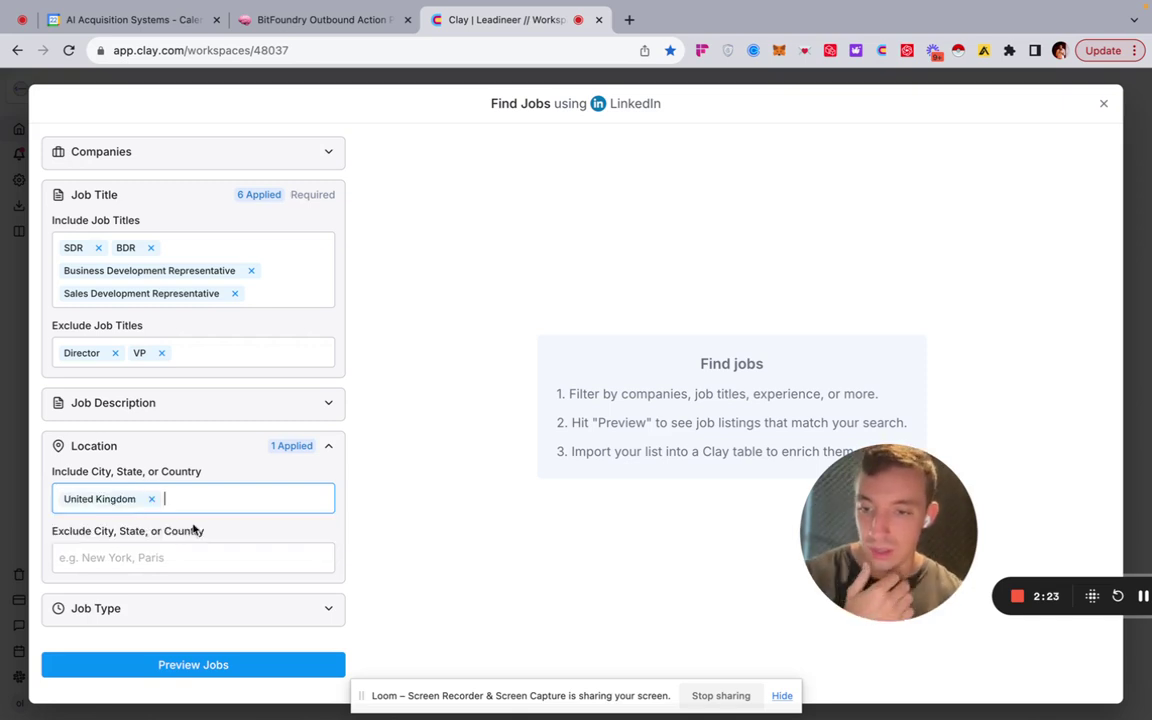
scroll(274, 529, down, 2)
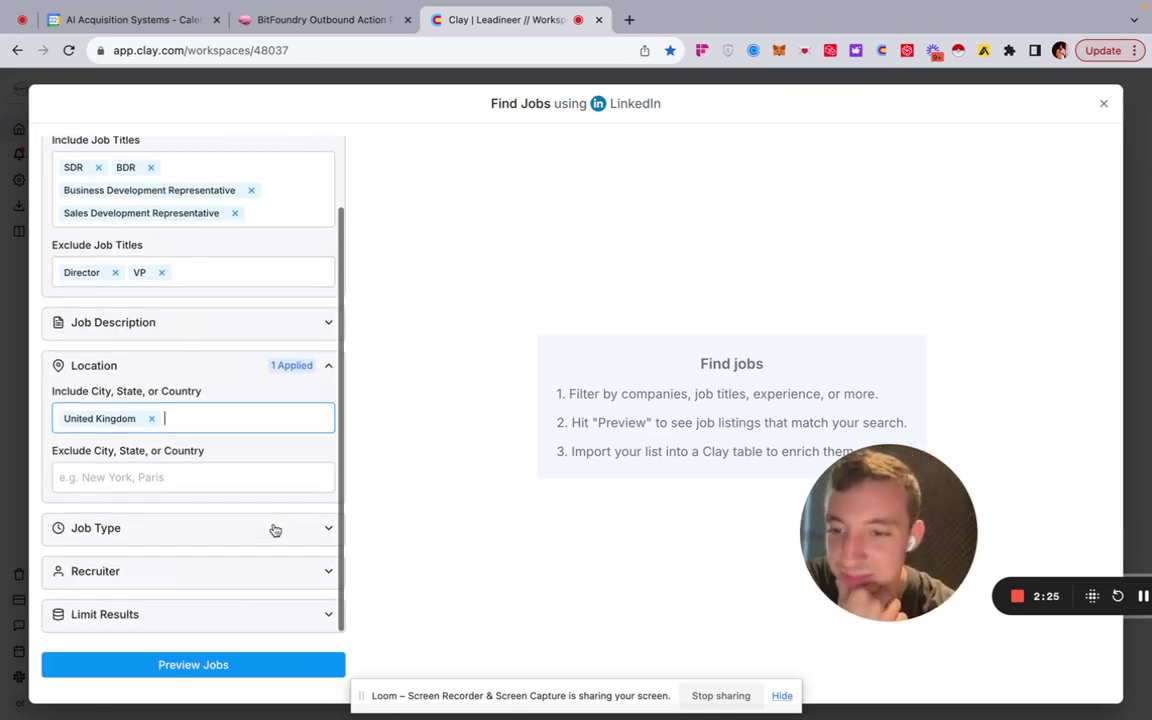
click(175, 324)
scroll(200, 350, down, 1)
click(158, 325)
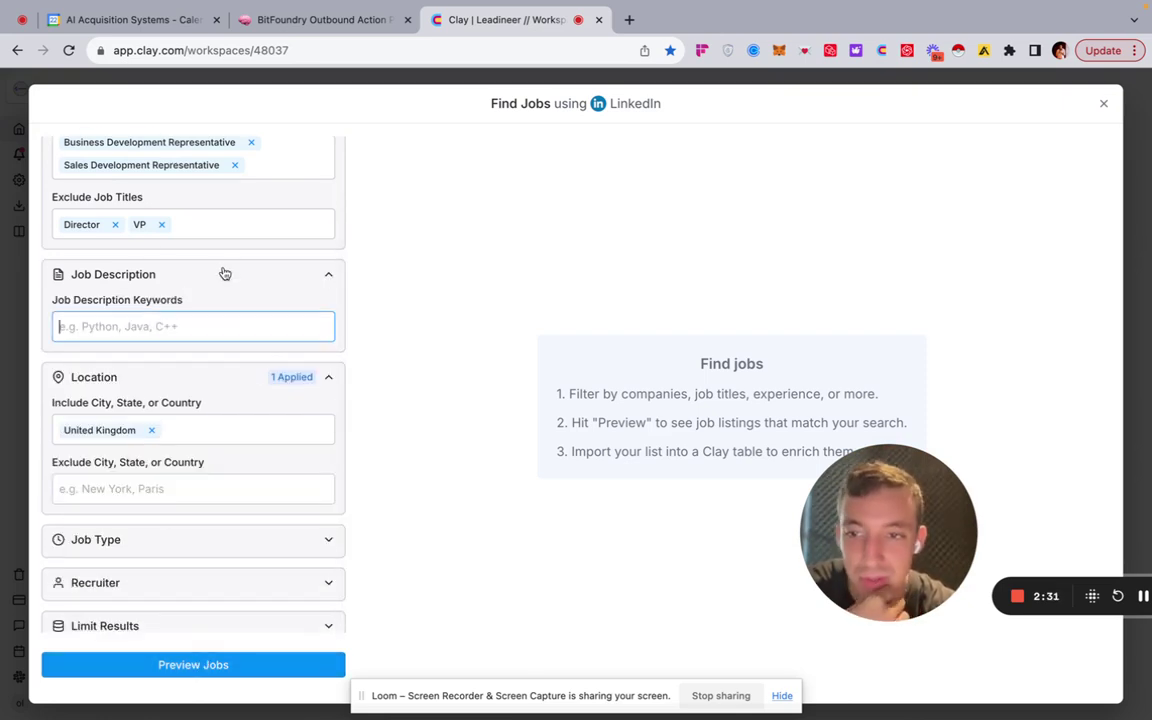
click(329, 280)
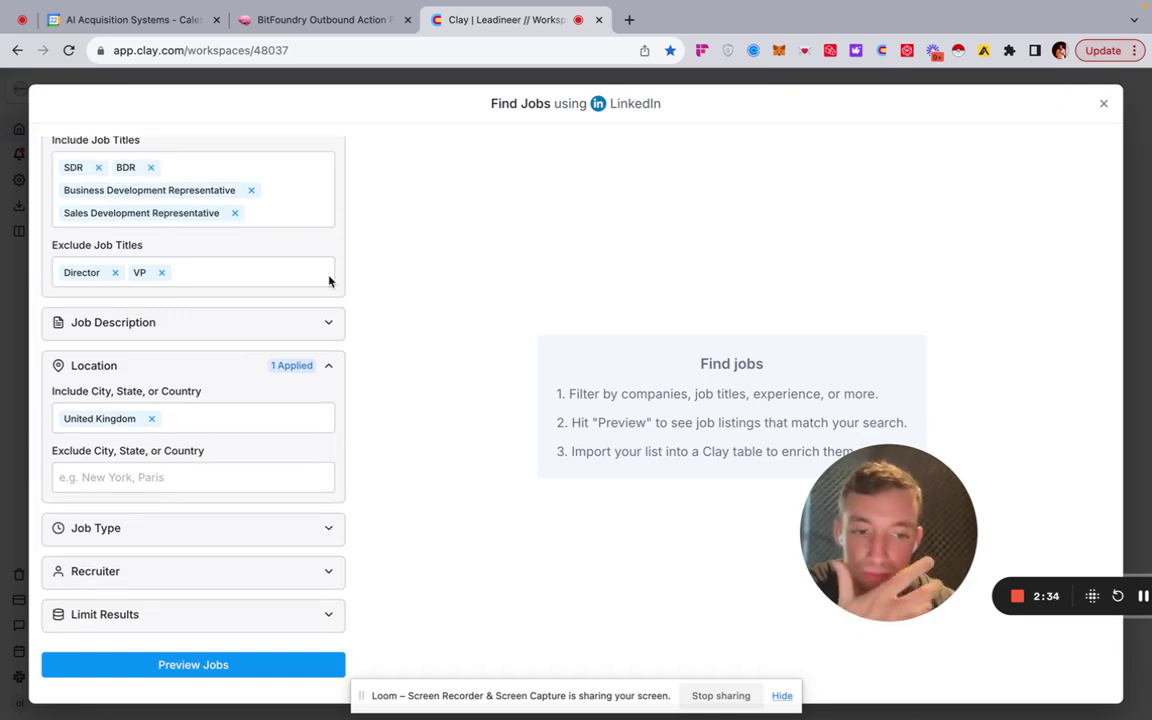
Generate a preview of the jobs that match the title and location filters.
click(192, 666)
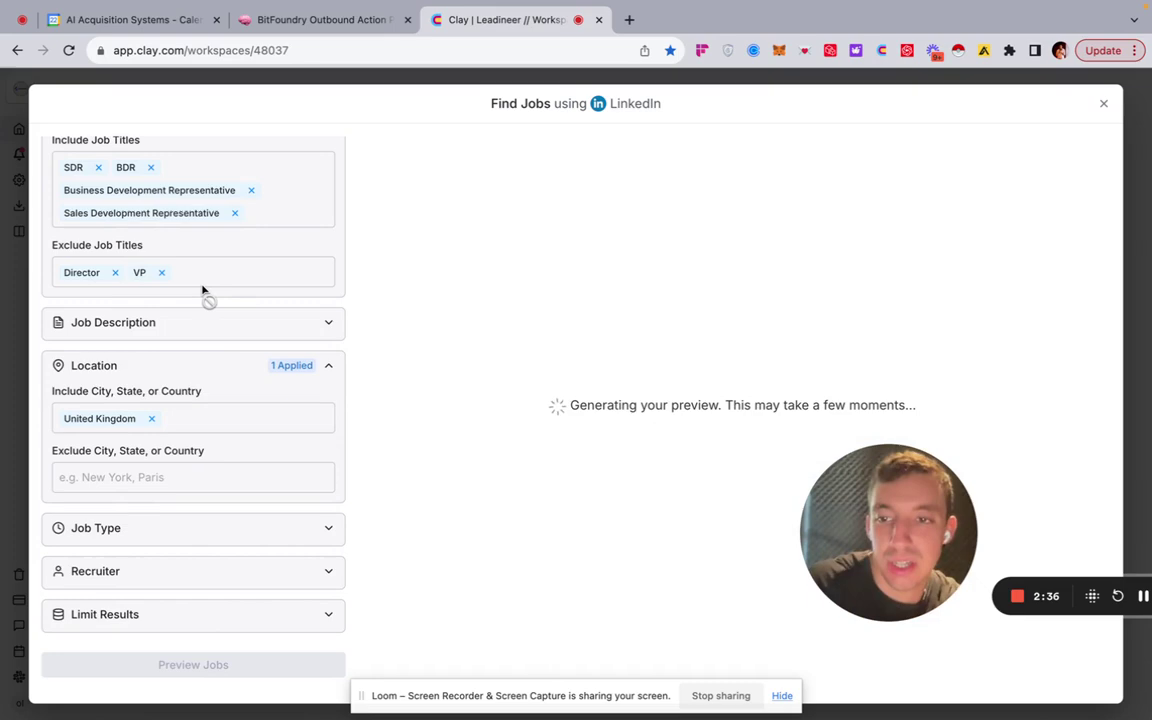
scroll(203, 291, up, 2)
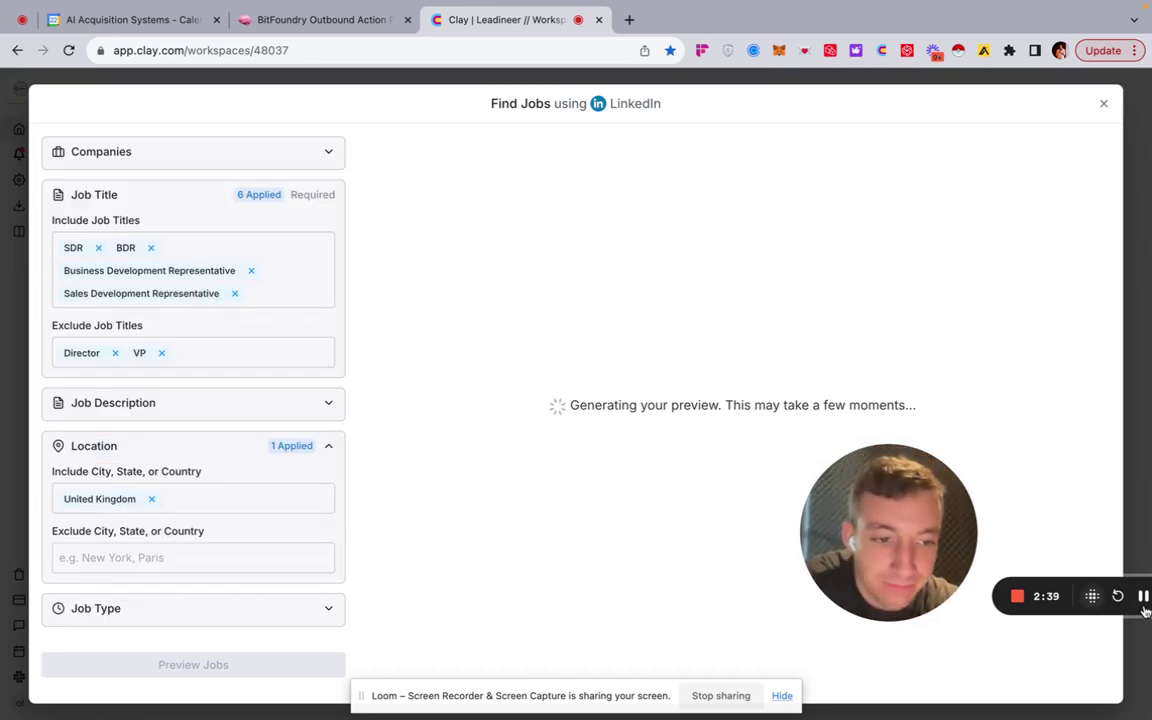
drag(875, 542, 210, 588)
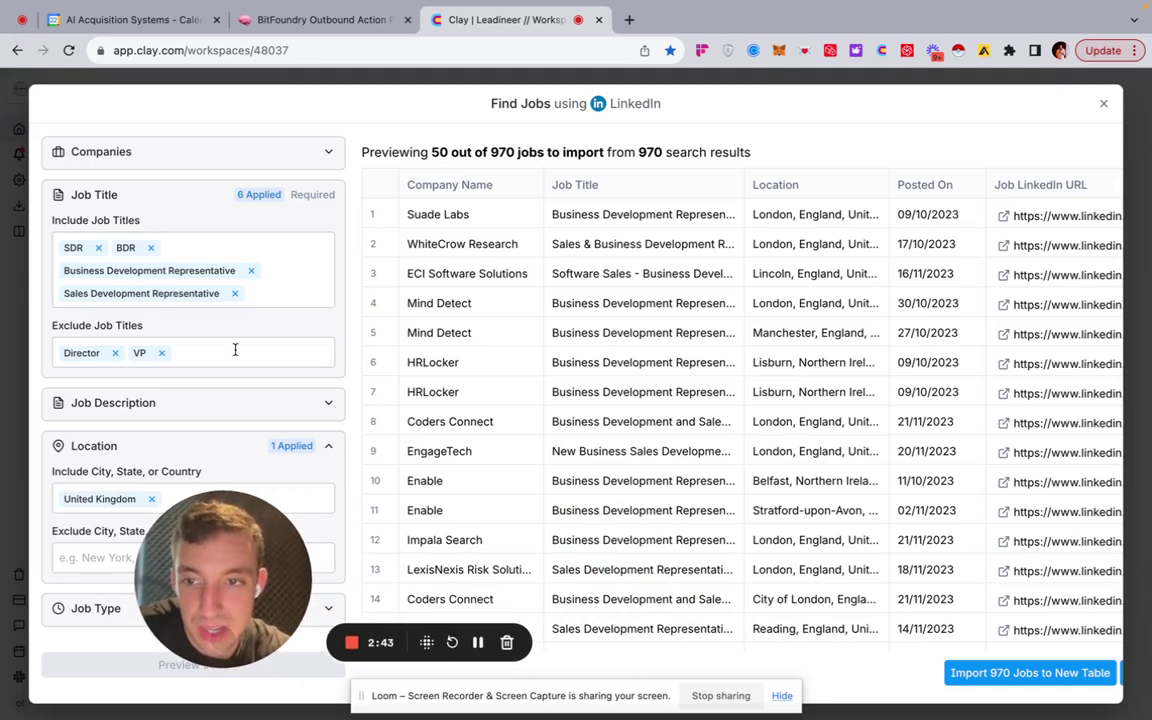
Check the previewed jobs against the filters, import them all into a new table and dismiss the source details.
scroll(234, 350, down, 2)
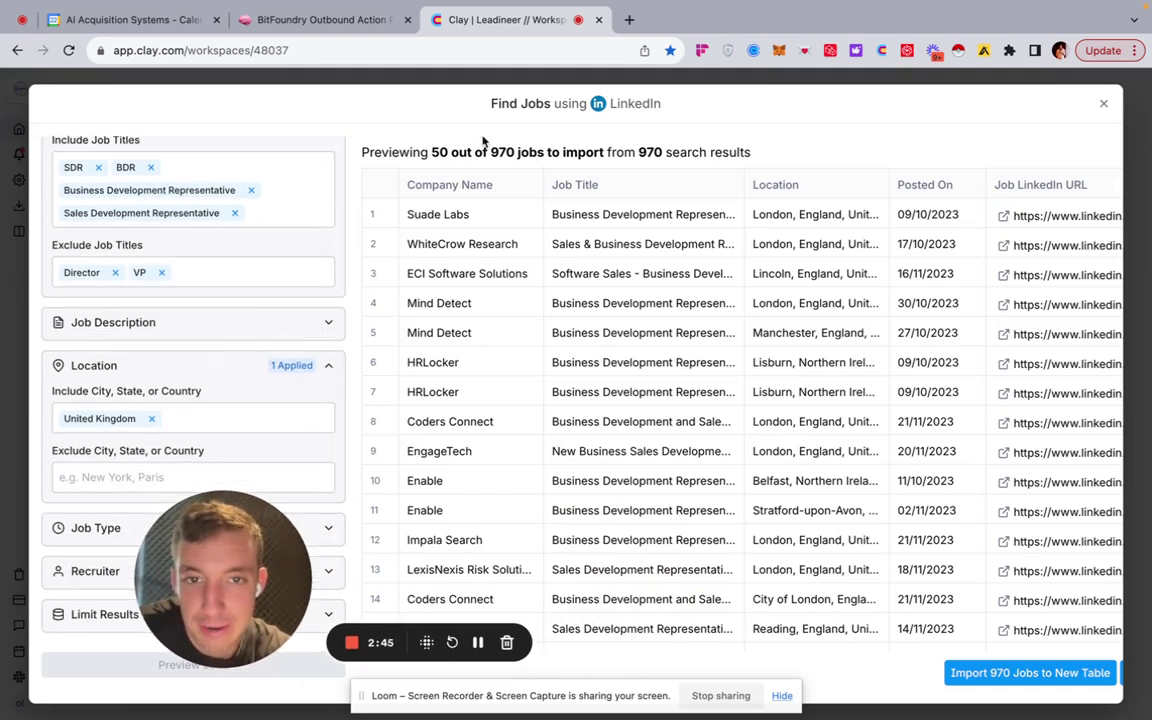
scroll(250, 320, up, 2)
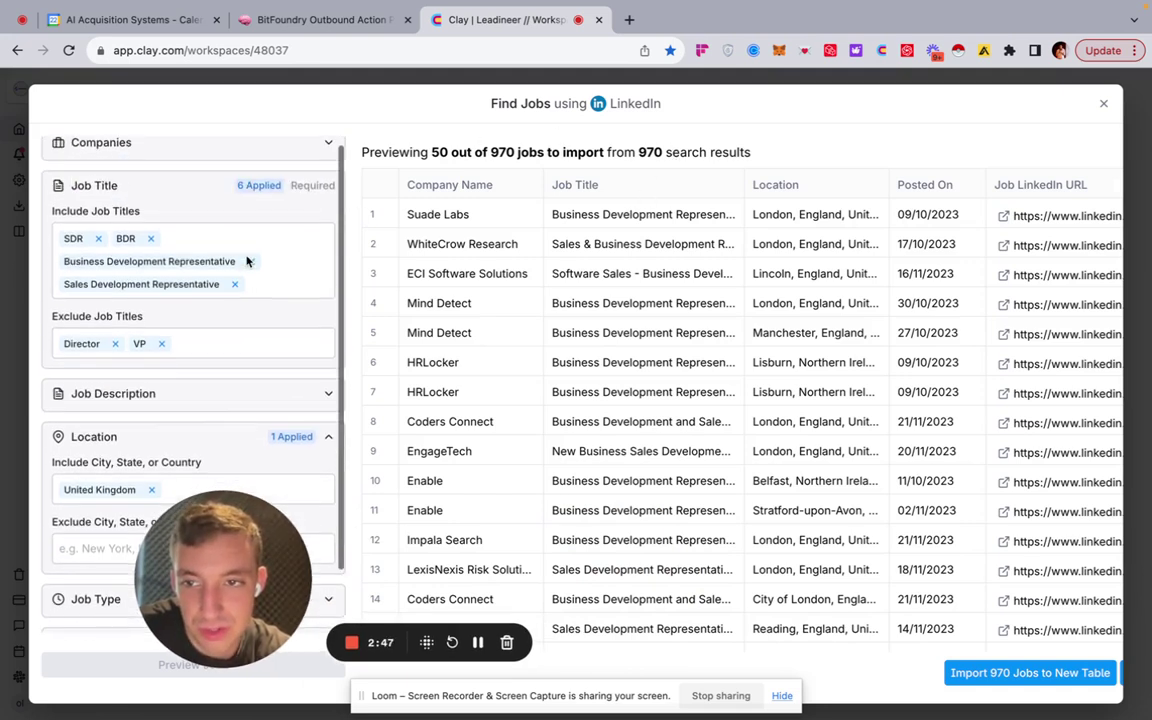
scroll(628, 365, down, 2)
scroll(628, 365, up, 2)
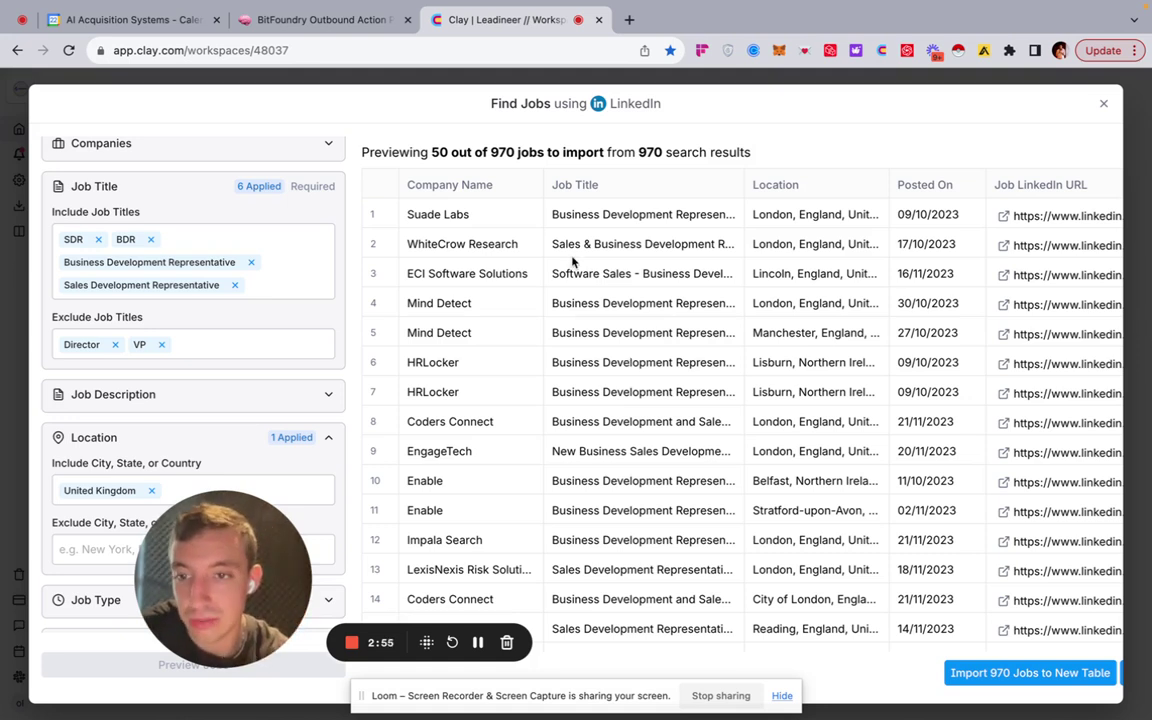
scroll(306, 345, down, 2)
scroll(306, 345, up, 3)
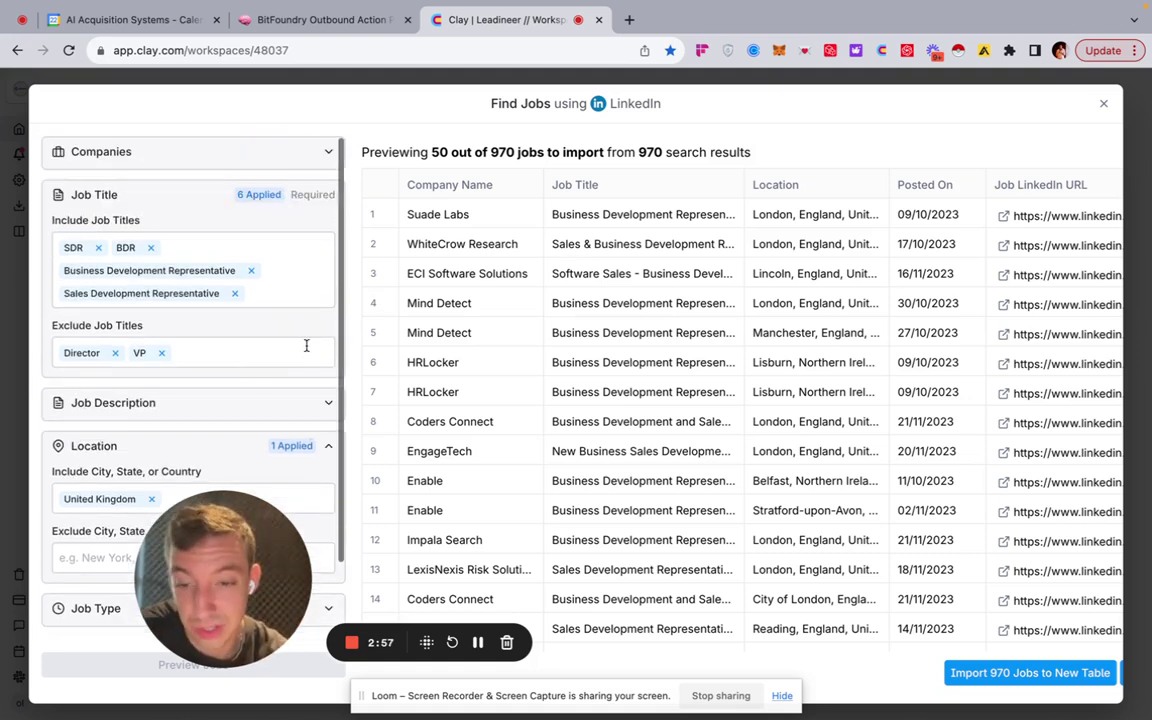
click(1031, 673)
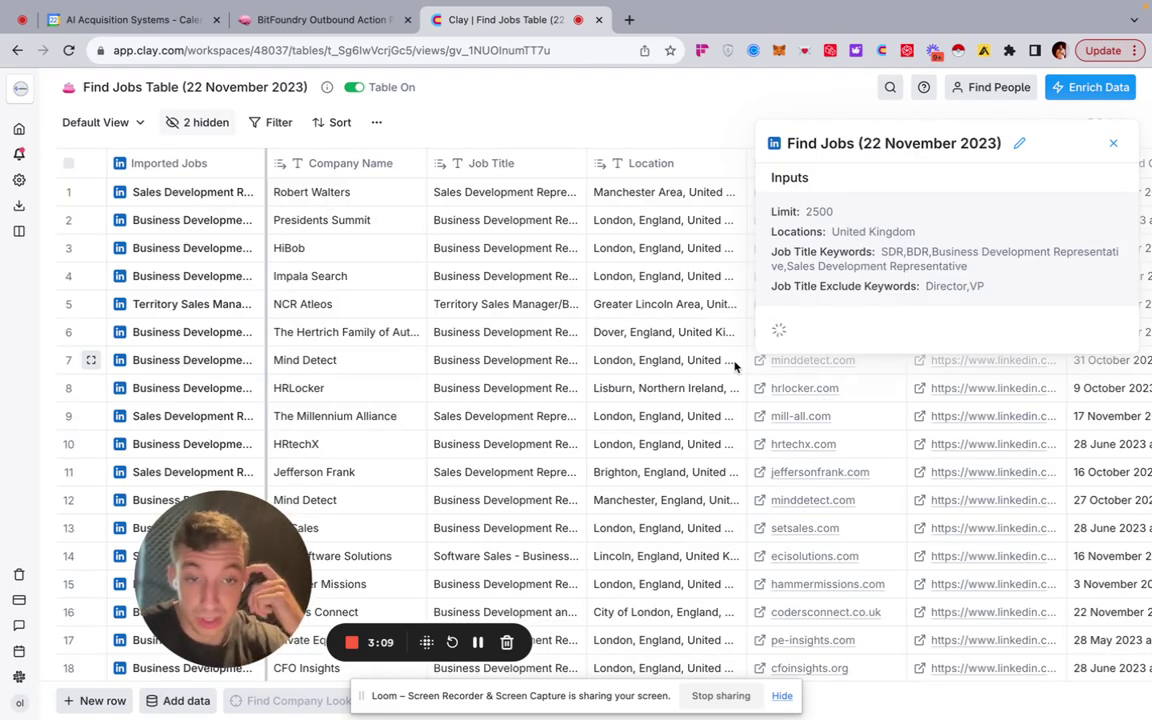
click(1115, 148)
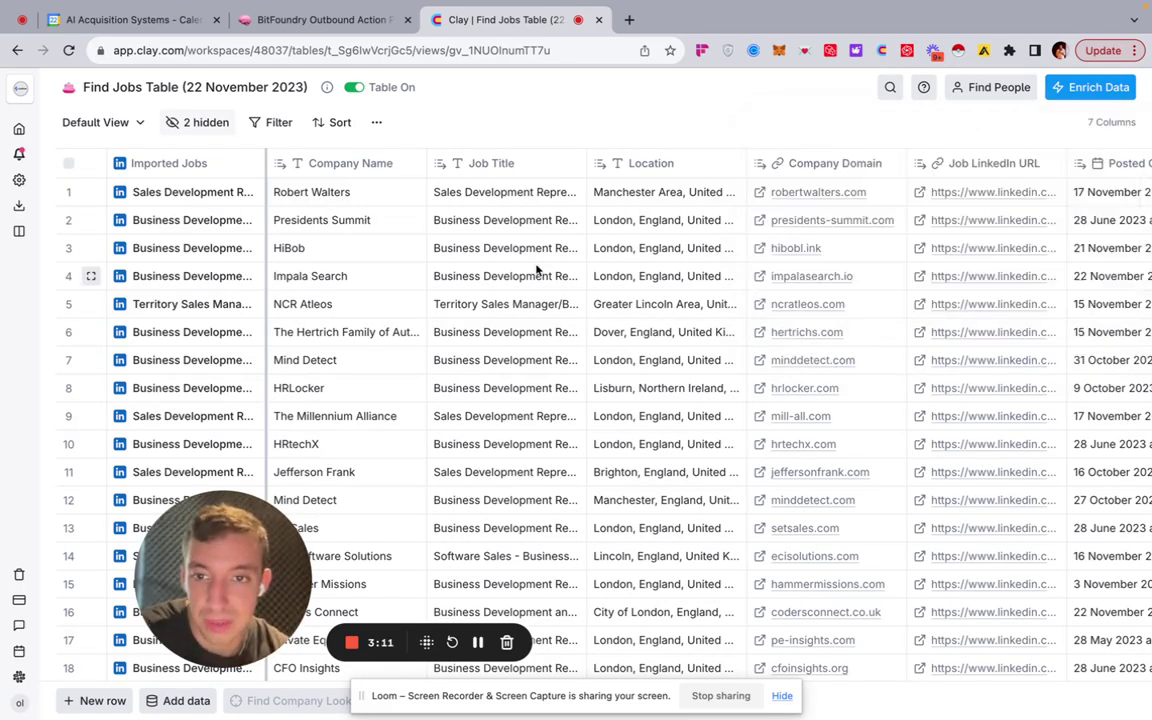
Sort the imported jobs by Posted On in ascending order (0 → 9).
scroll(751, 300, right, 3)
scroll(752, 298, left, 3)
scroll(752, 298, right, 4)
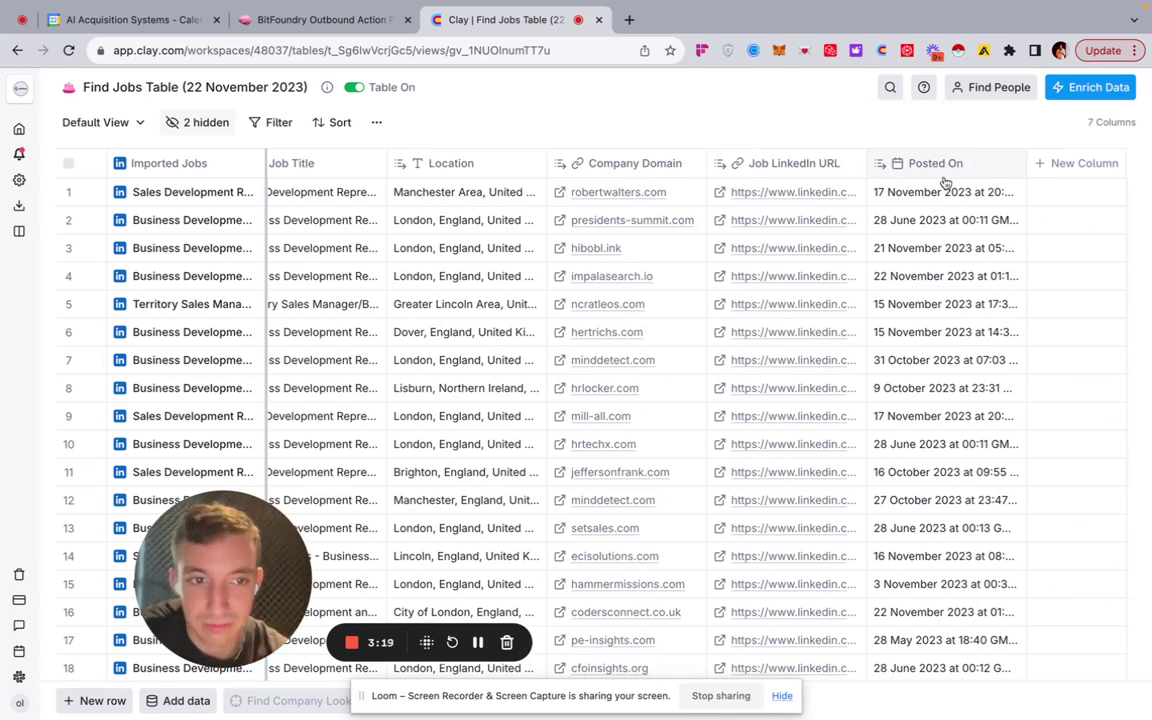
click(340, 124)
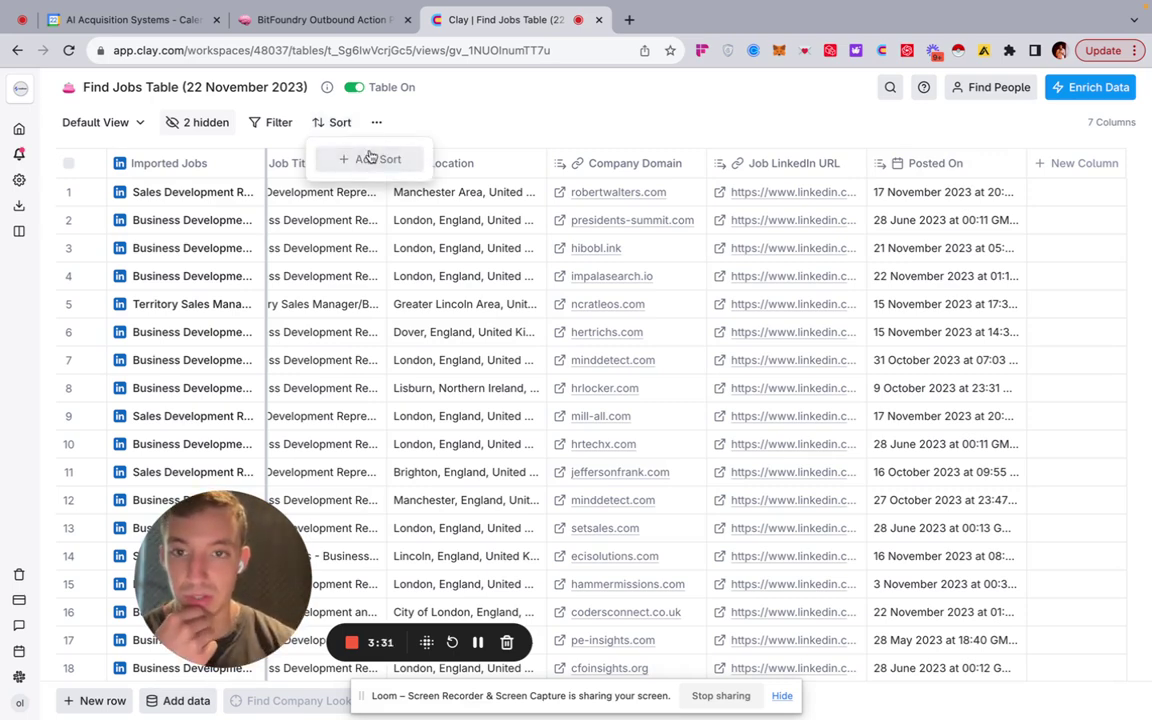
click(379, 166)
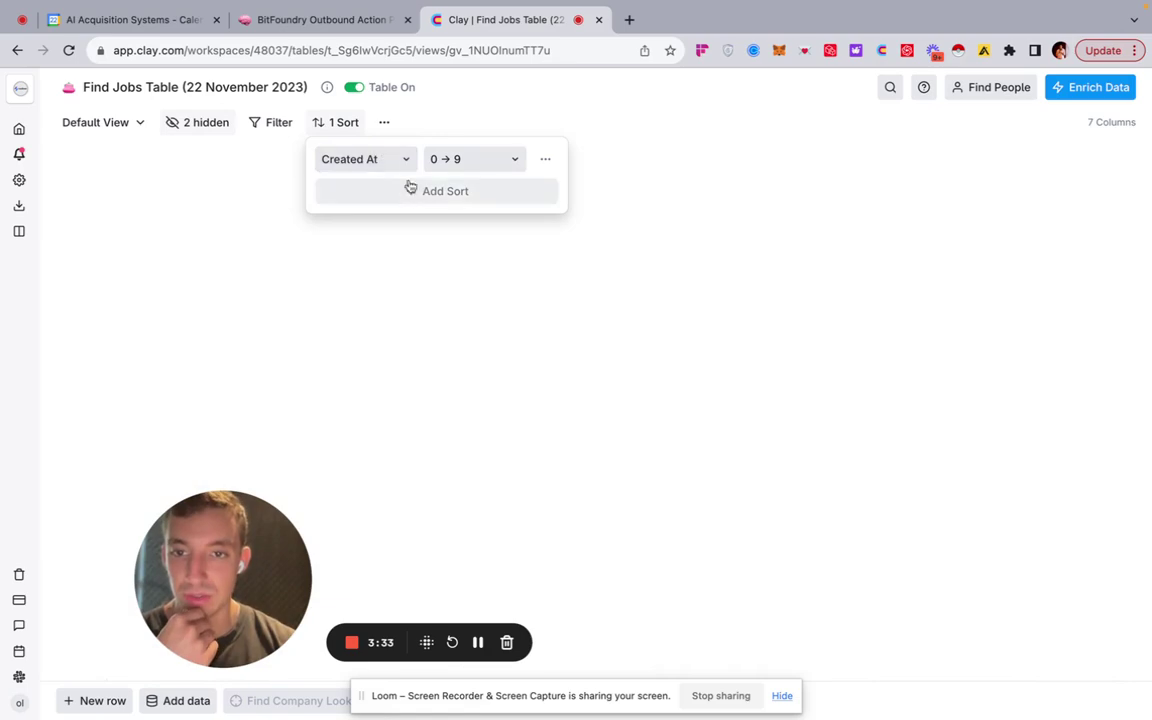
click(381, 163)
click(440, 314)
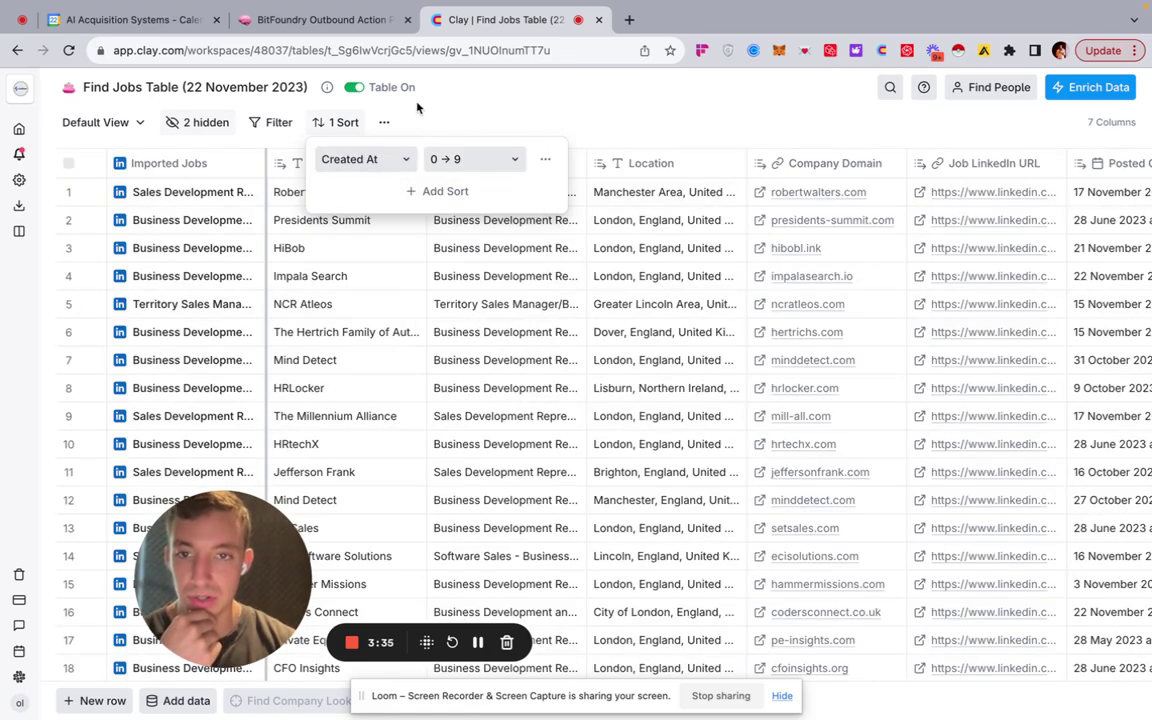
click(481, 163)
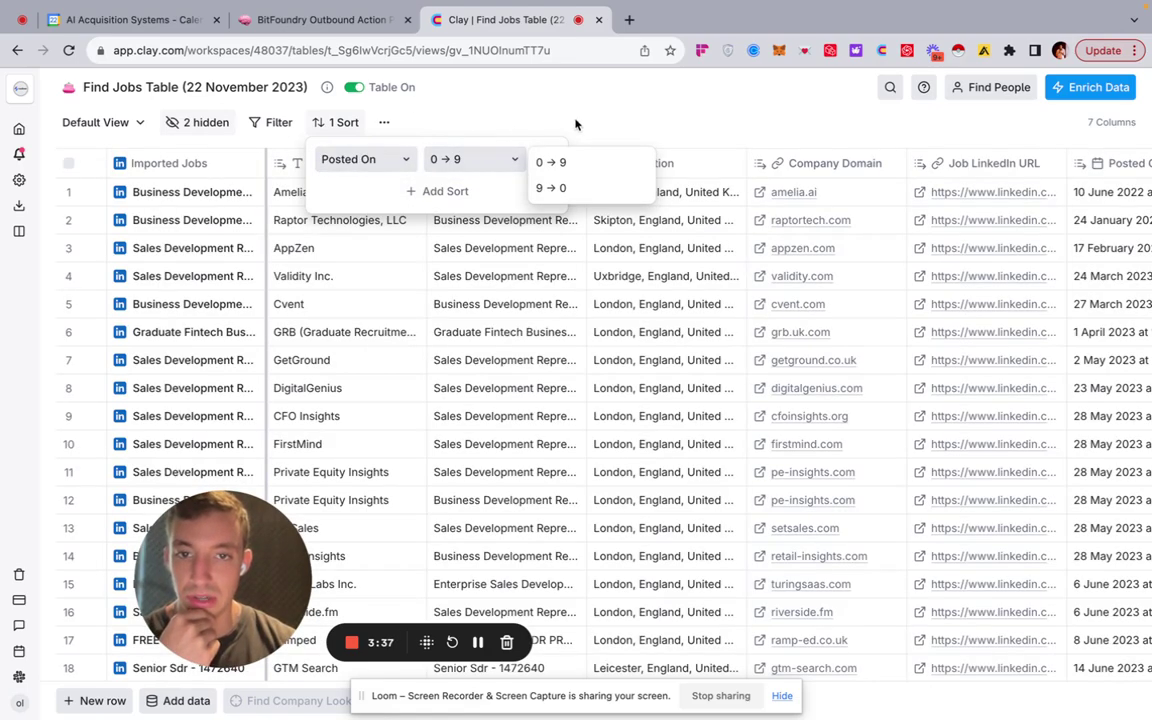
click(594, 134)
Delete the oldest job rows, from the first row through row 235, posted on 20 October 2023 at 05:44.
scroll(733, 226, right, 4)
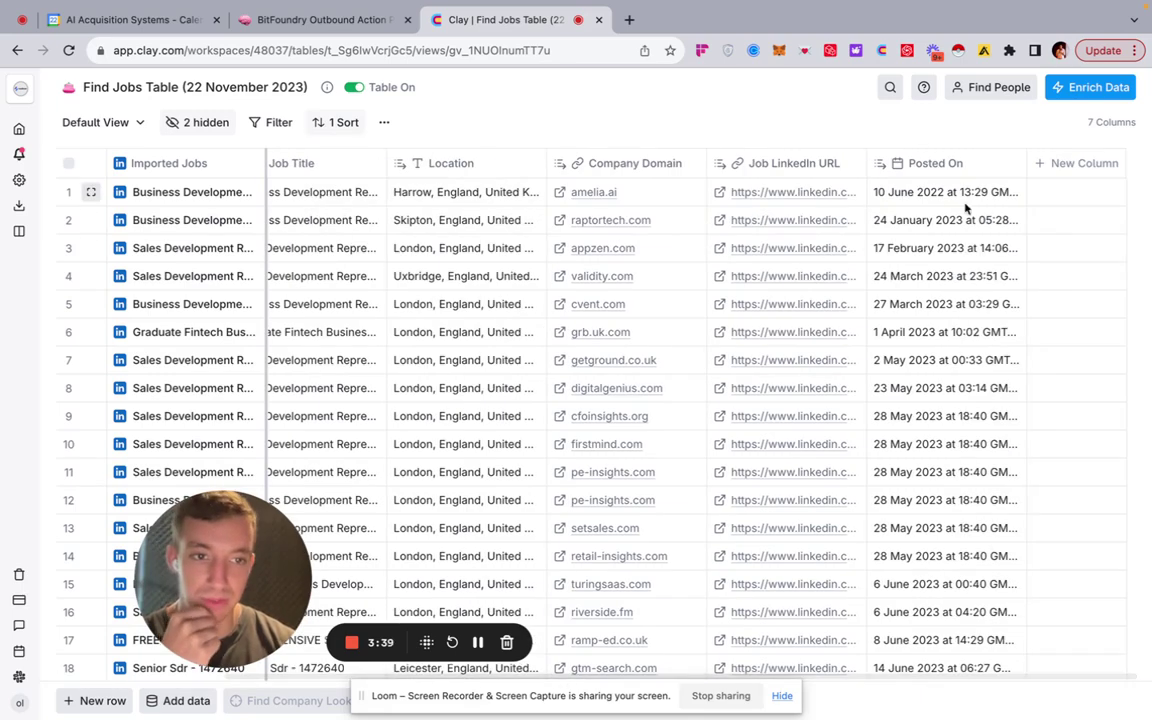
click(940, 192)
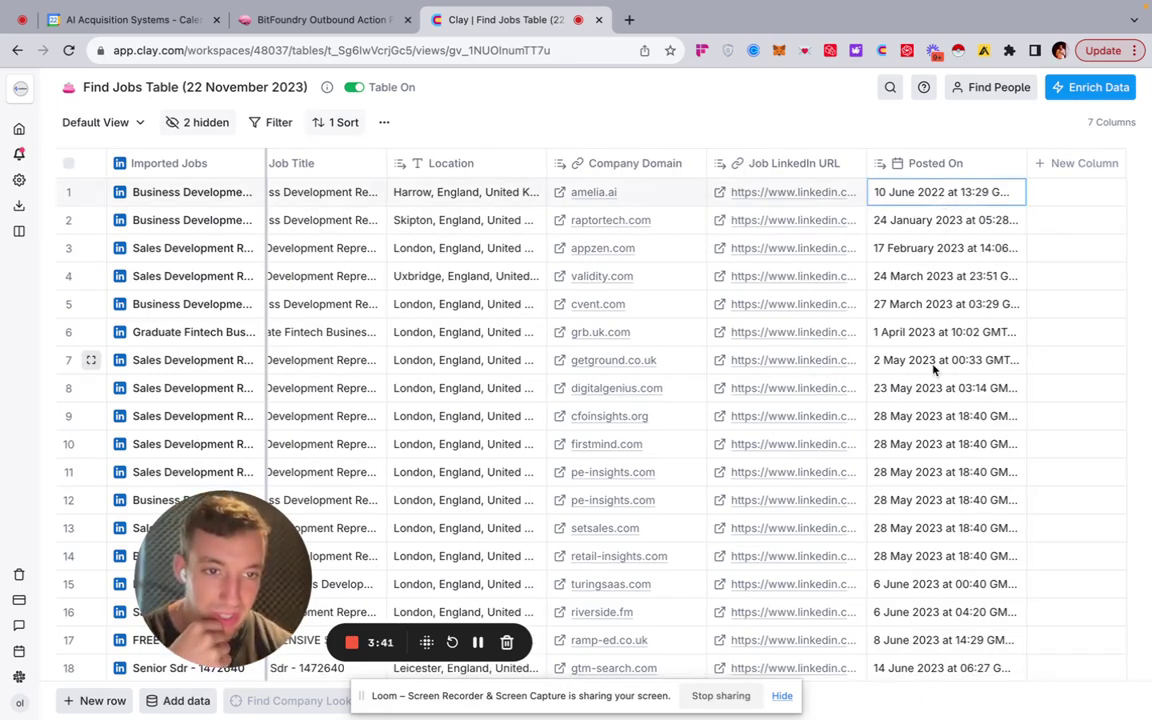
scroll(934, 371, down, 5)
scroll(934, 371, down, 15)
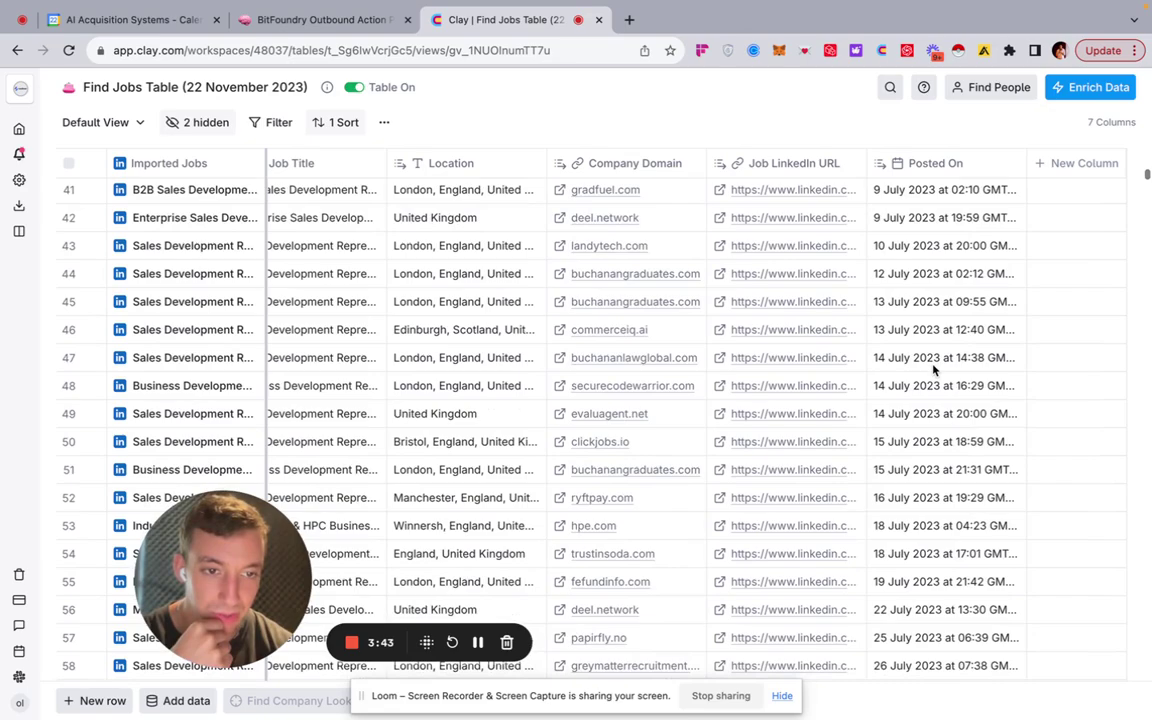
scroll(934, 371, down, 16)
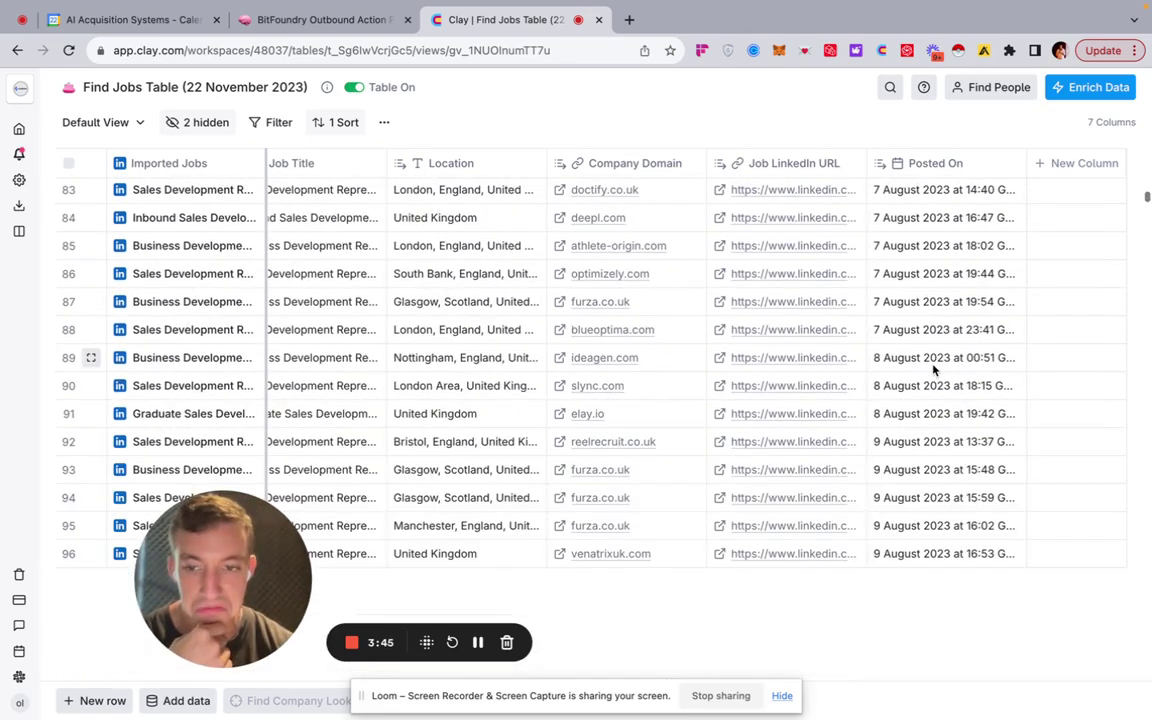
scroll(934, 371, down, 12)
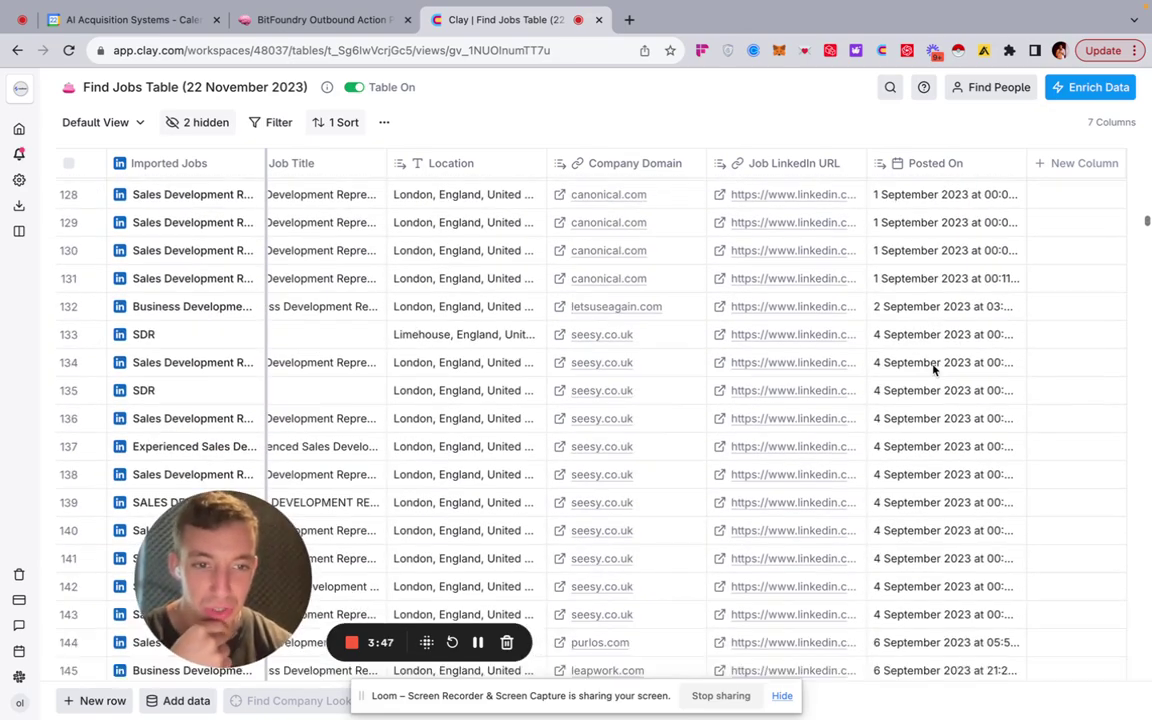
scroll(934, 371, down, 15)
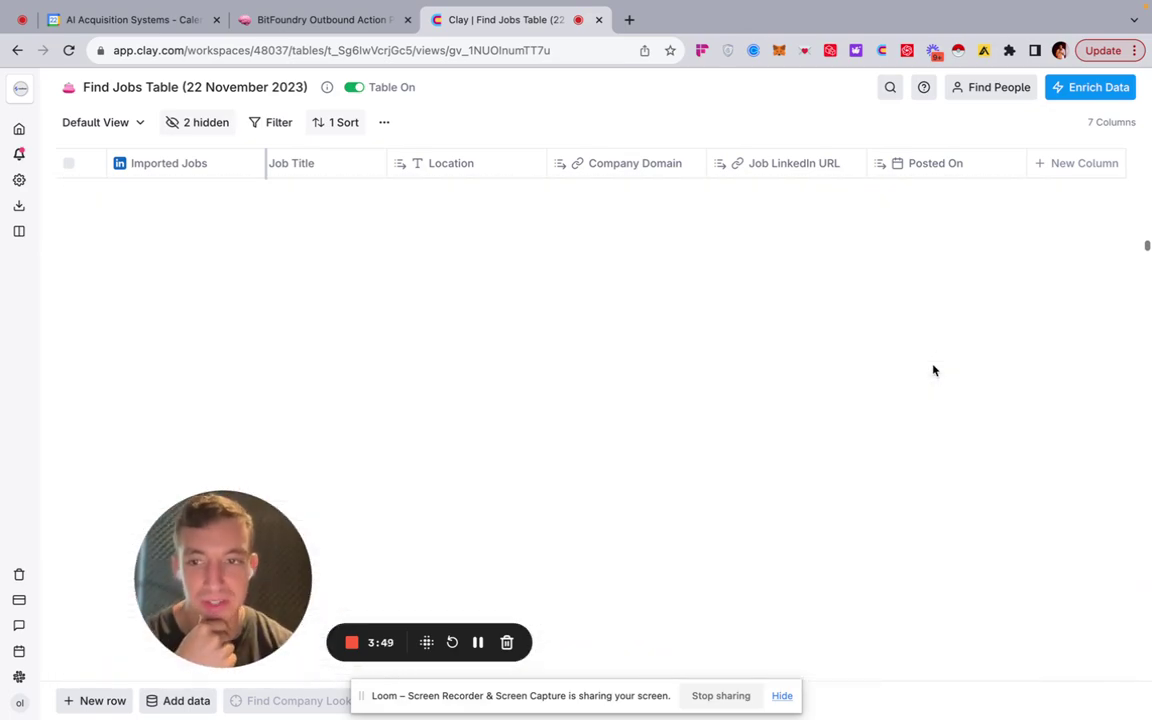
scroll(934, 371, down, 20)
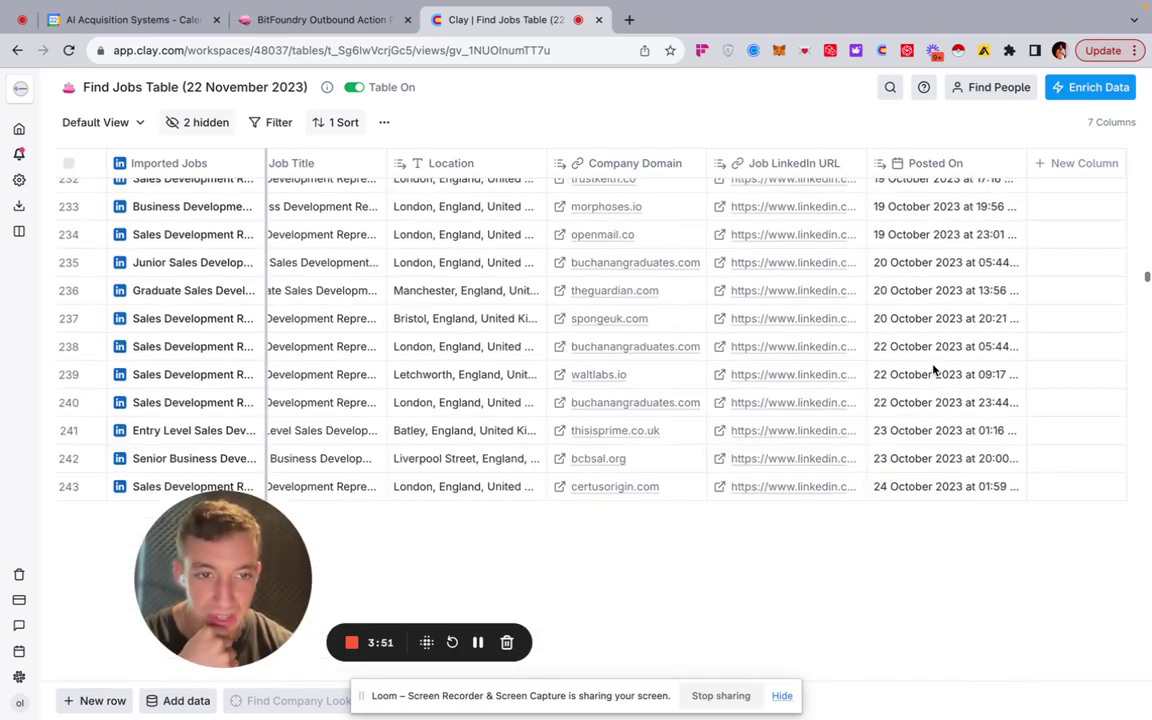
scroll(934, 371, down, 5)
scroll(934, 370, up, 10)
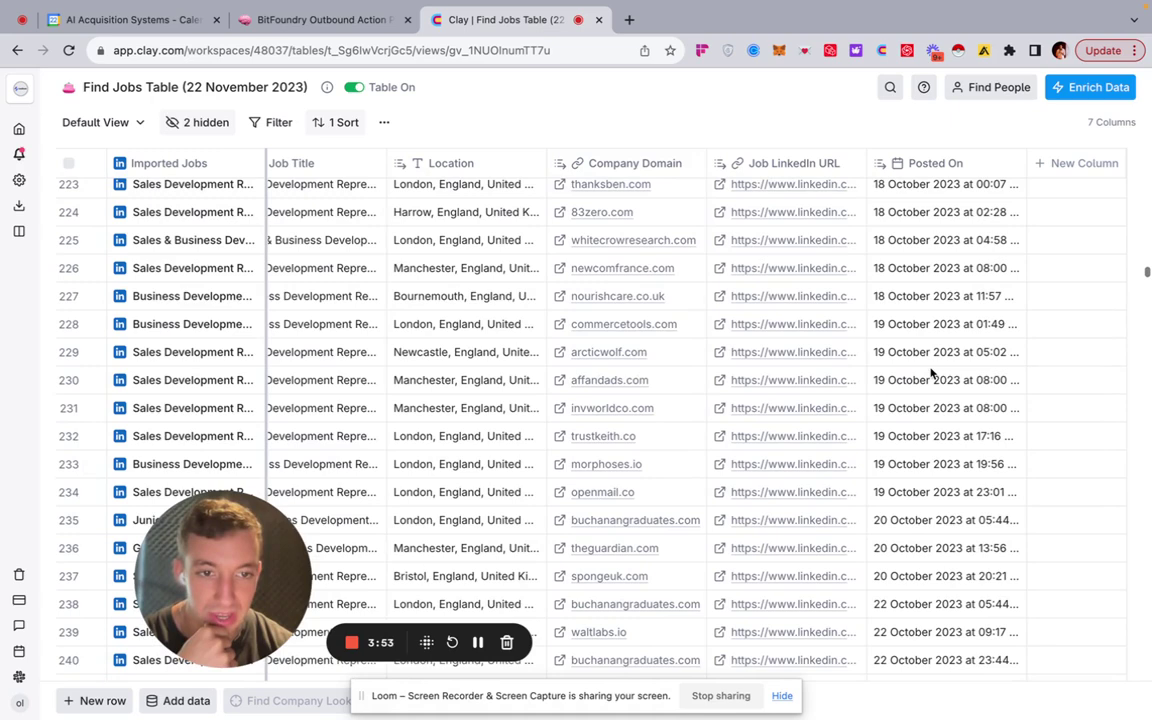
scroll(838, 495, down, 2)
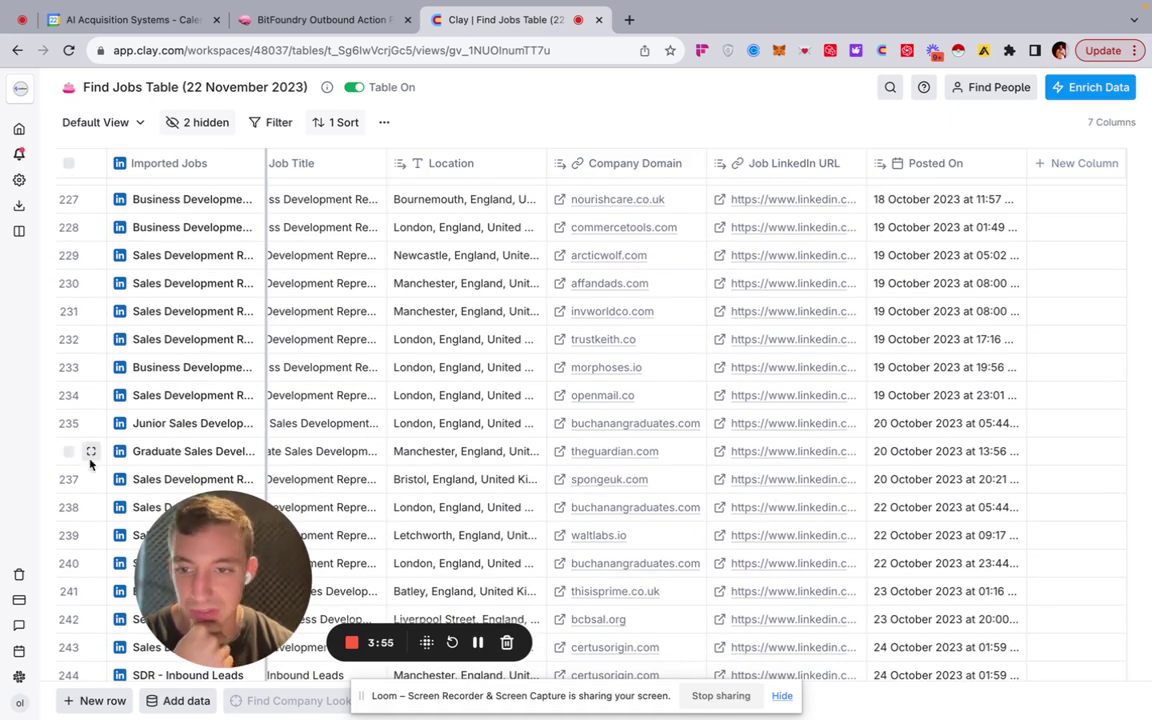
click(67, 423)
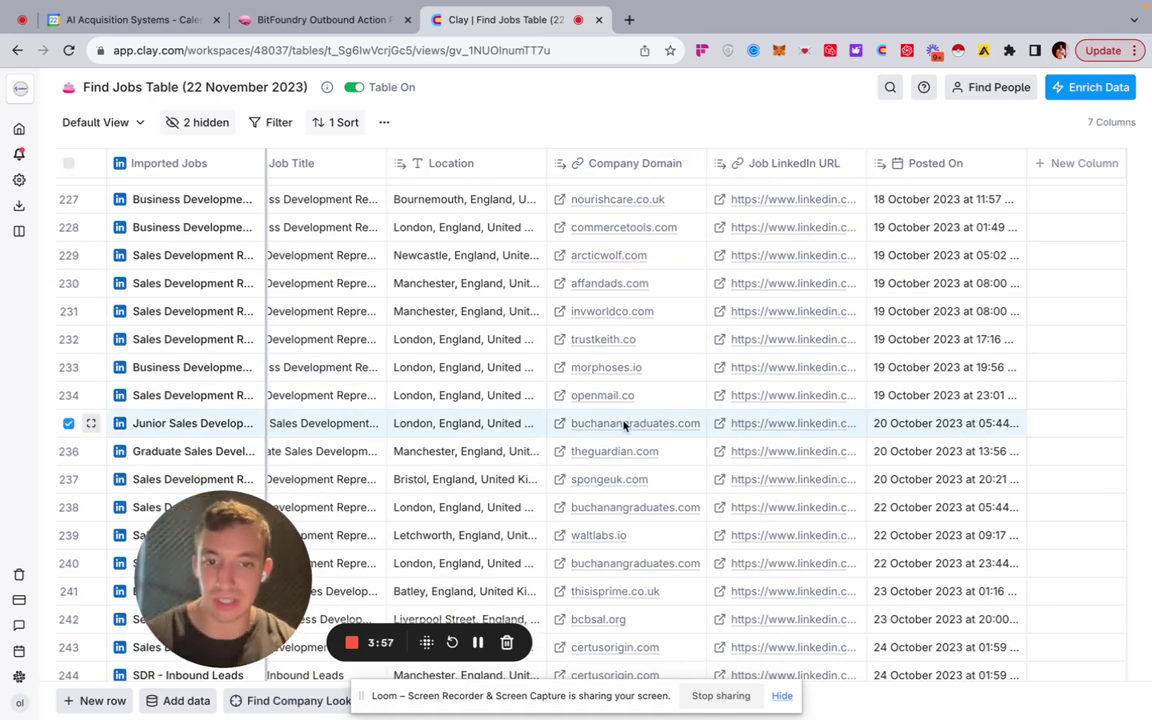
scroll(622, 425, up, 20)
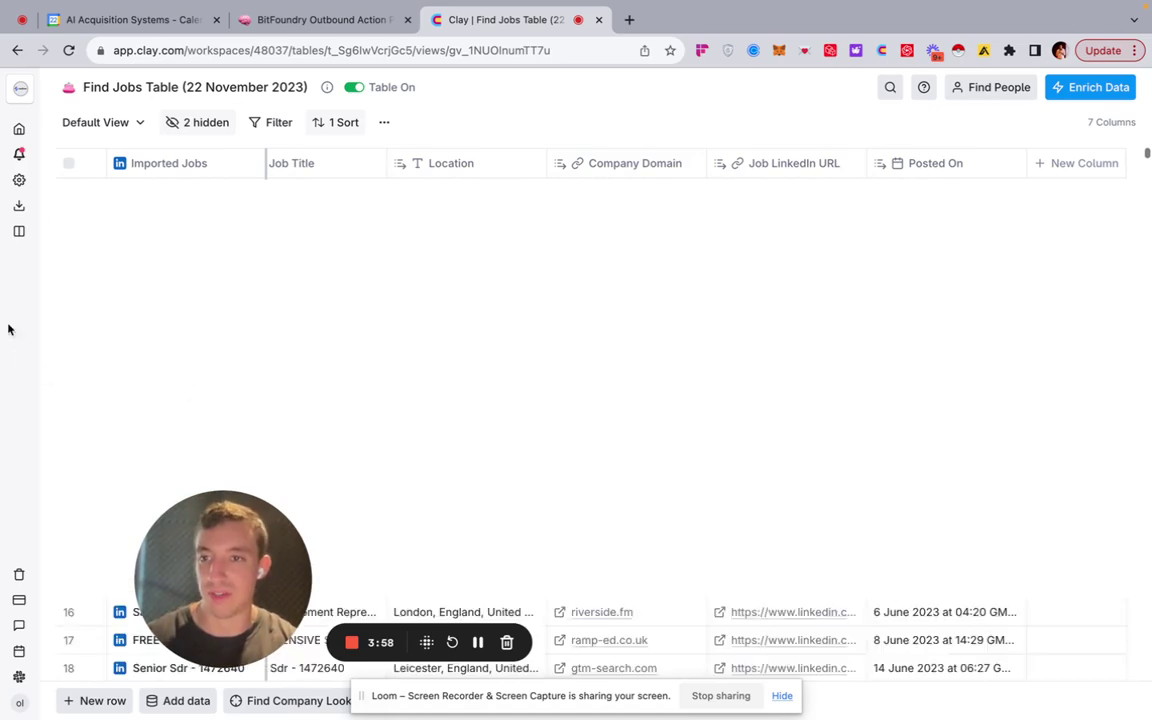
shift+click(68, 198)
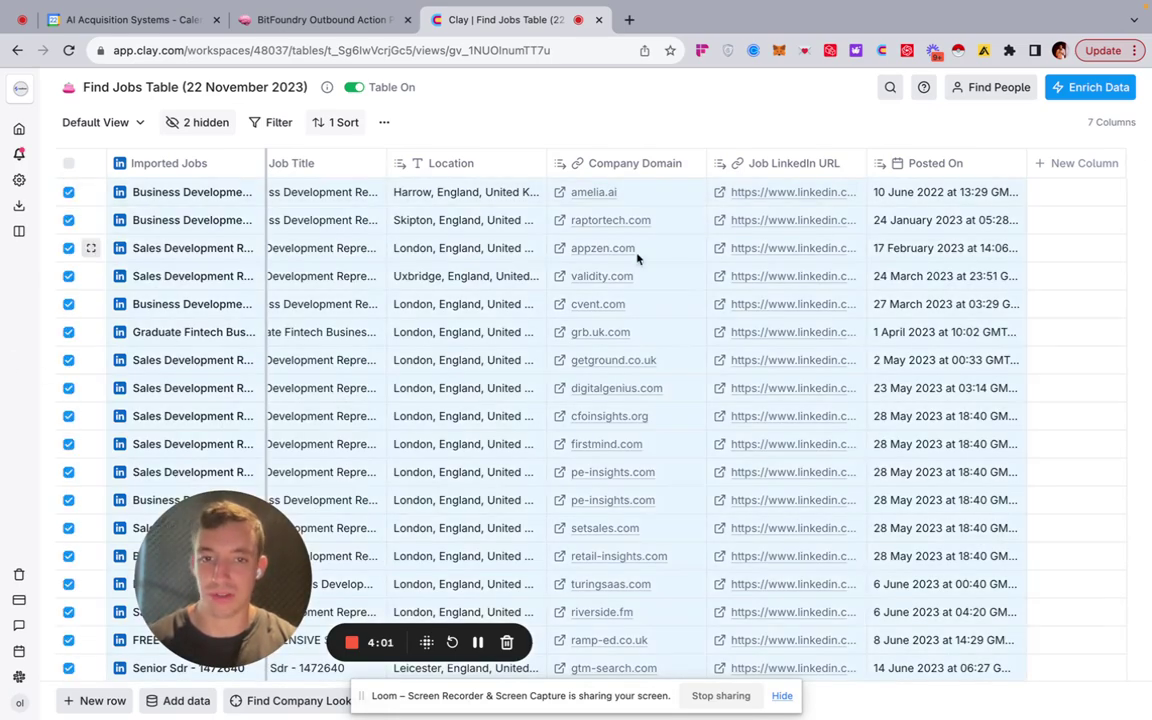
right_click(668, 217)
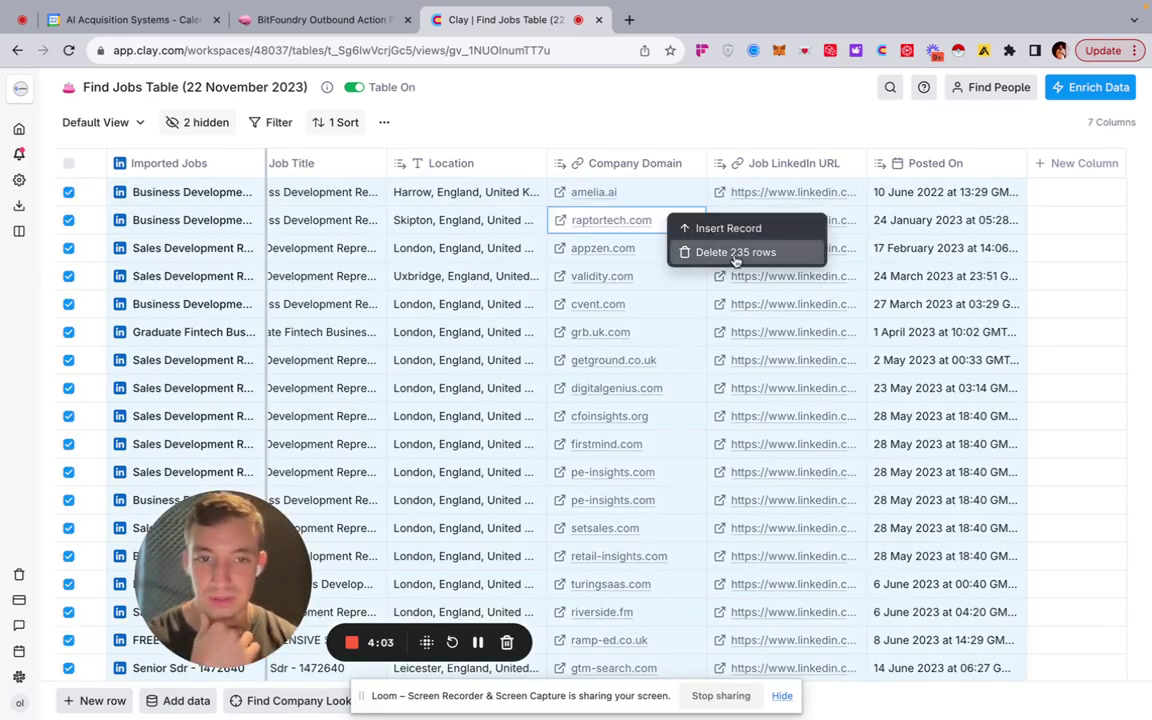
click(735, 253)
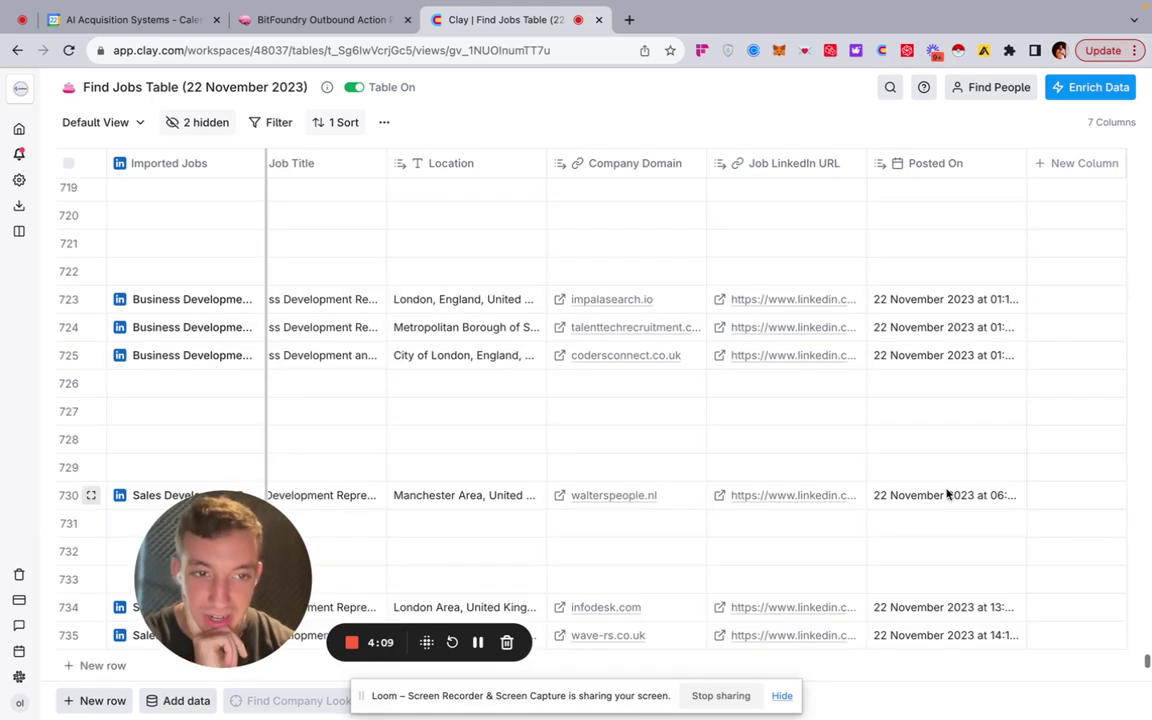
Open the LinkedIn listing of the most recently posted job, review its details and hiring contact, and return to the Clay table.
click(720, 640)
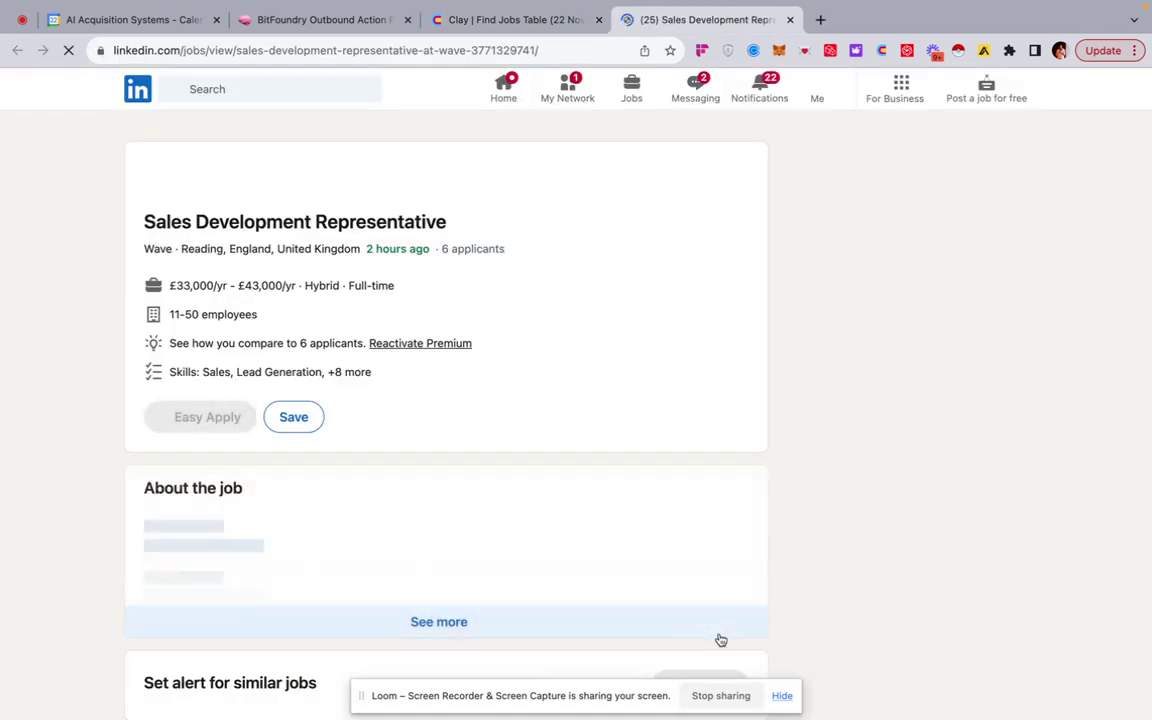
scroll(478, 480, down, 2)
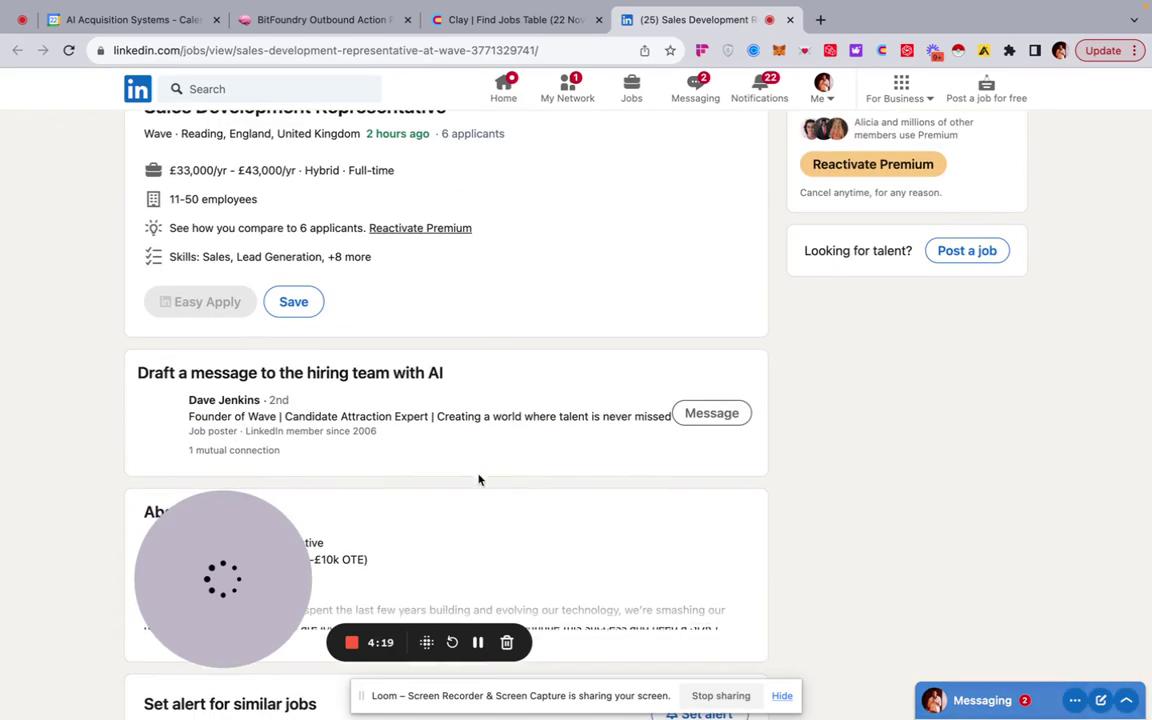
scroll(478, 480, down, 1)
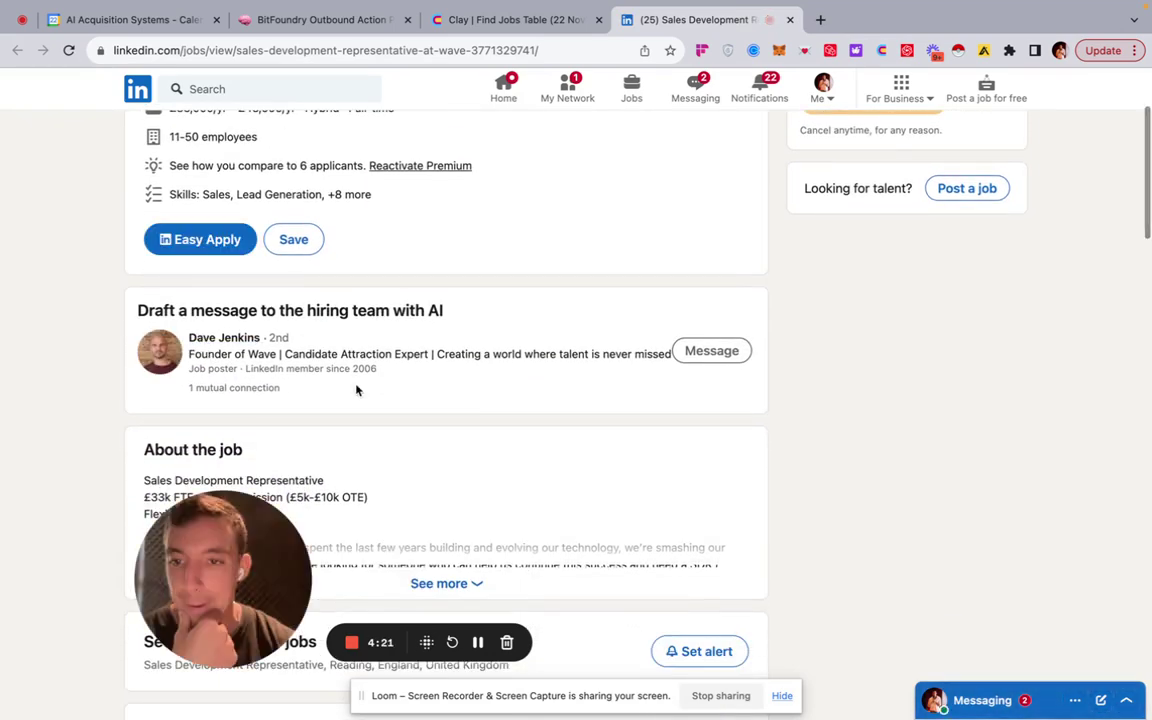
scroll(508, 410, down, 5)
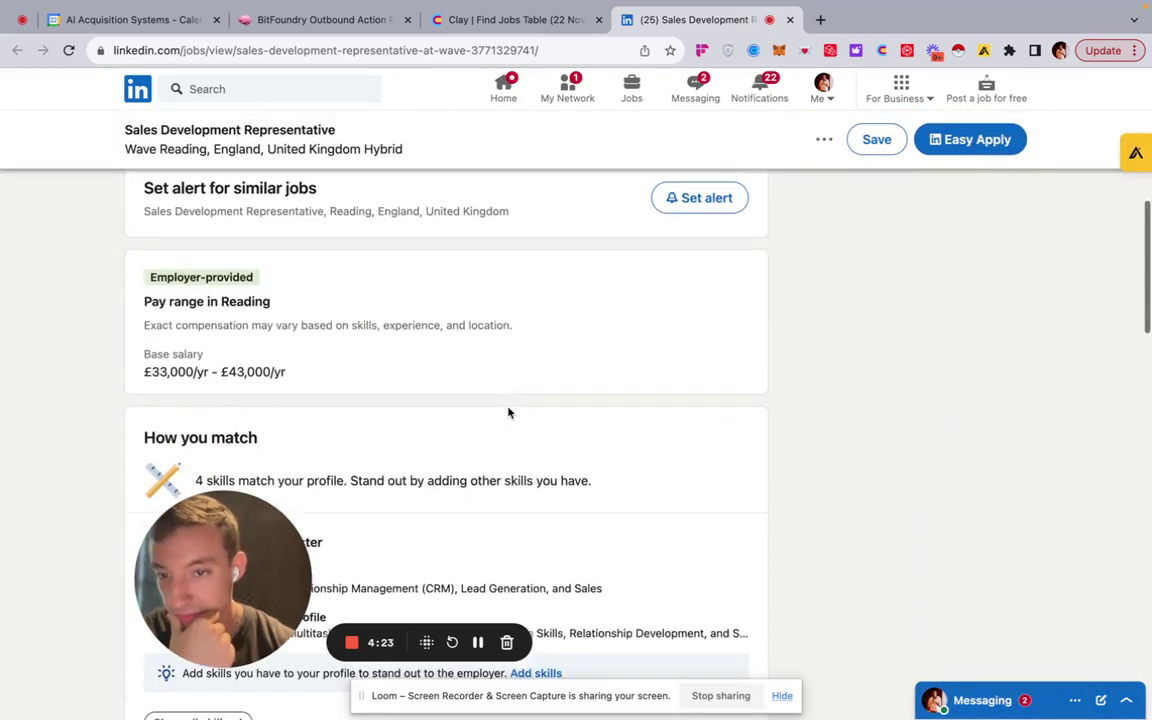
scroll(508, 412, up, 7)
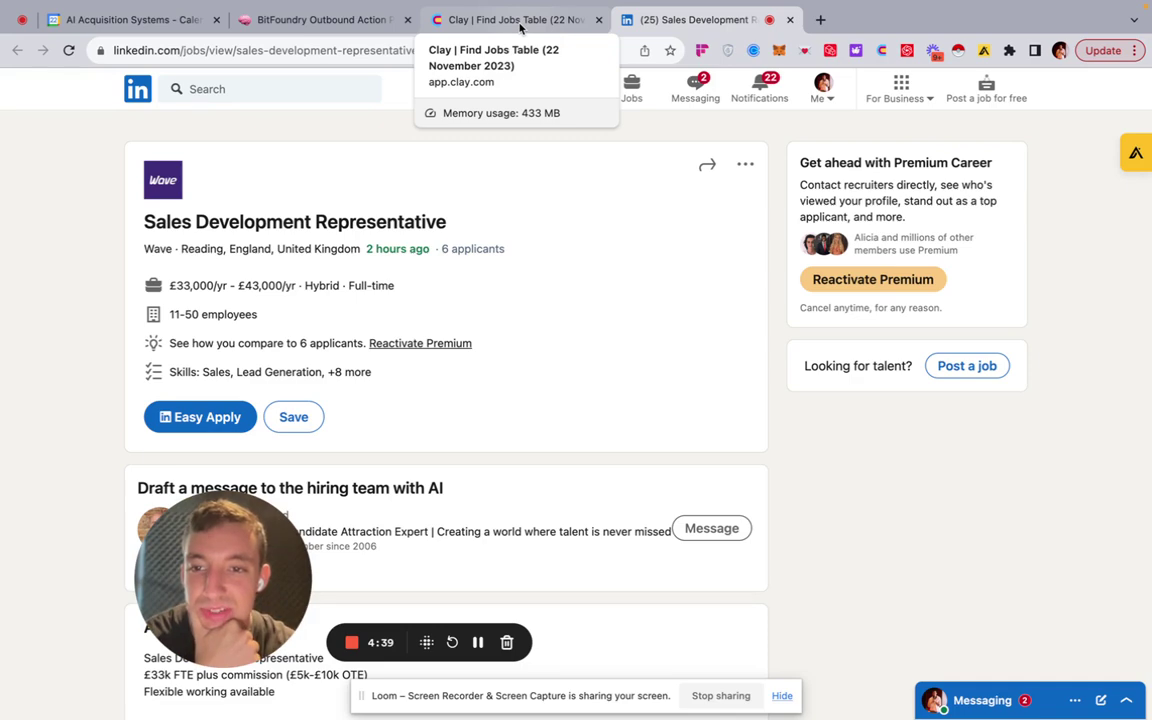
click(505, 20)
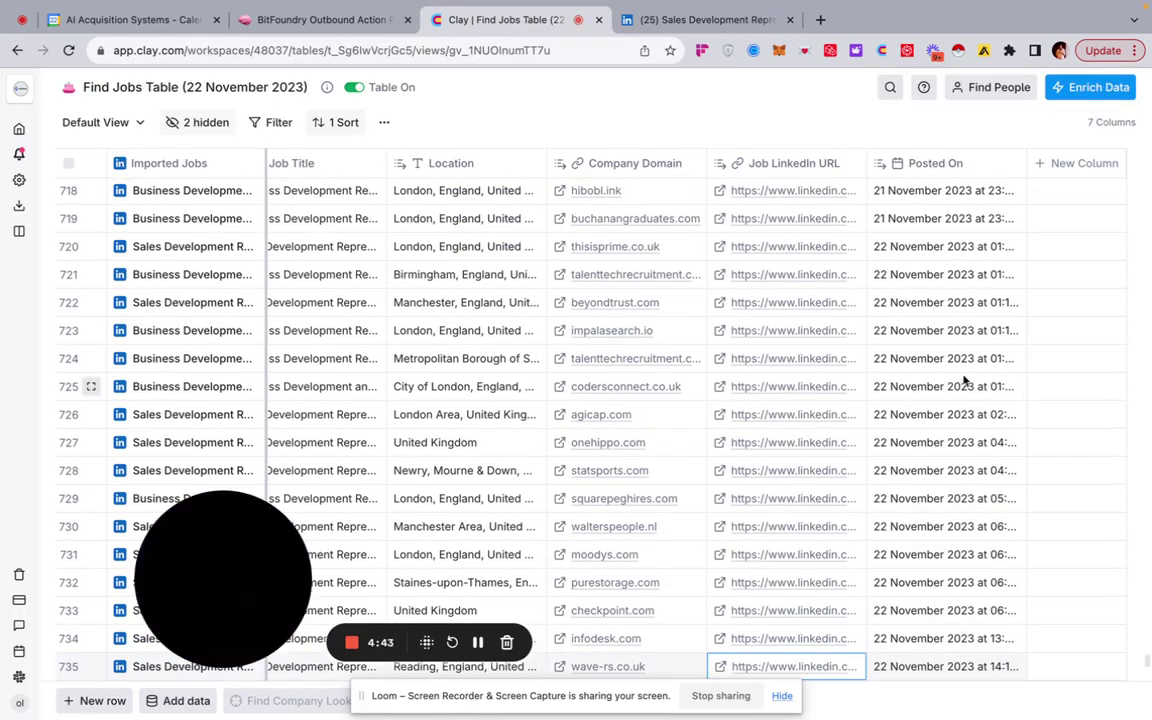
Add the Company Url from the imported job's cell details as a new column named Company LI Url.
scroll(950, 390, up, 15)
scroll(964, 380, up, 10)
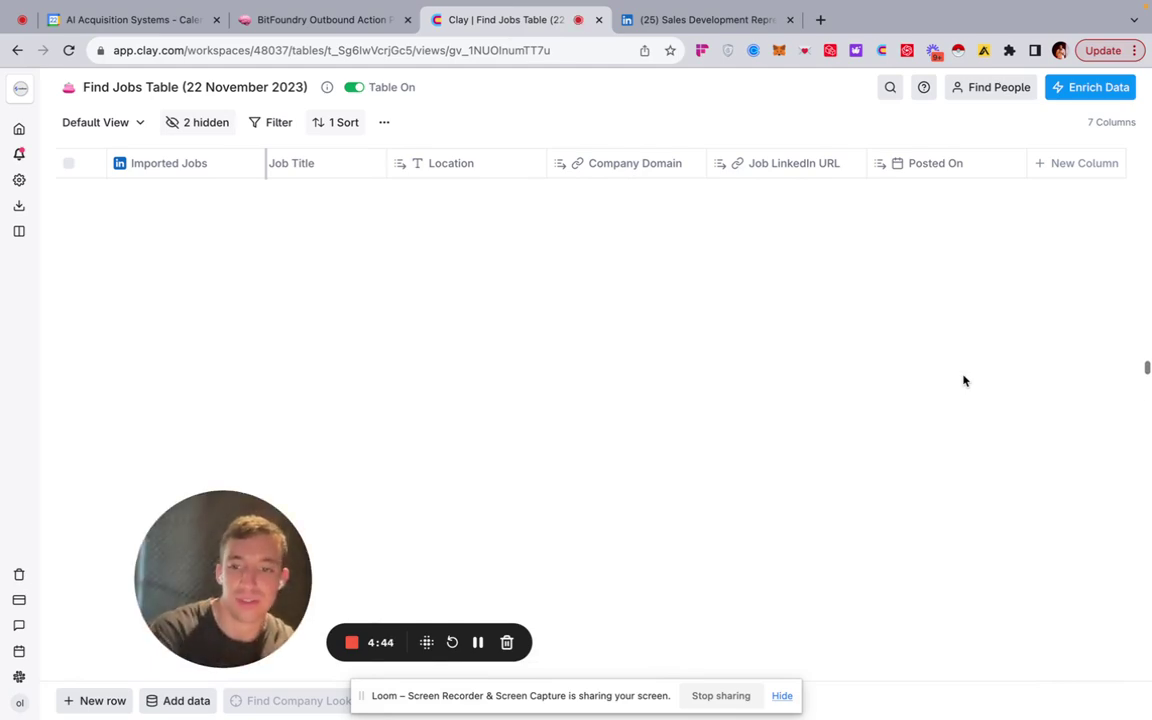
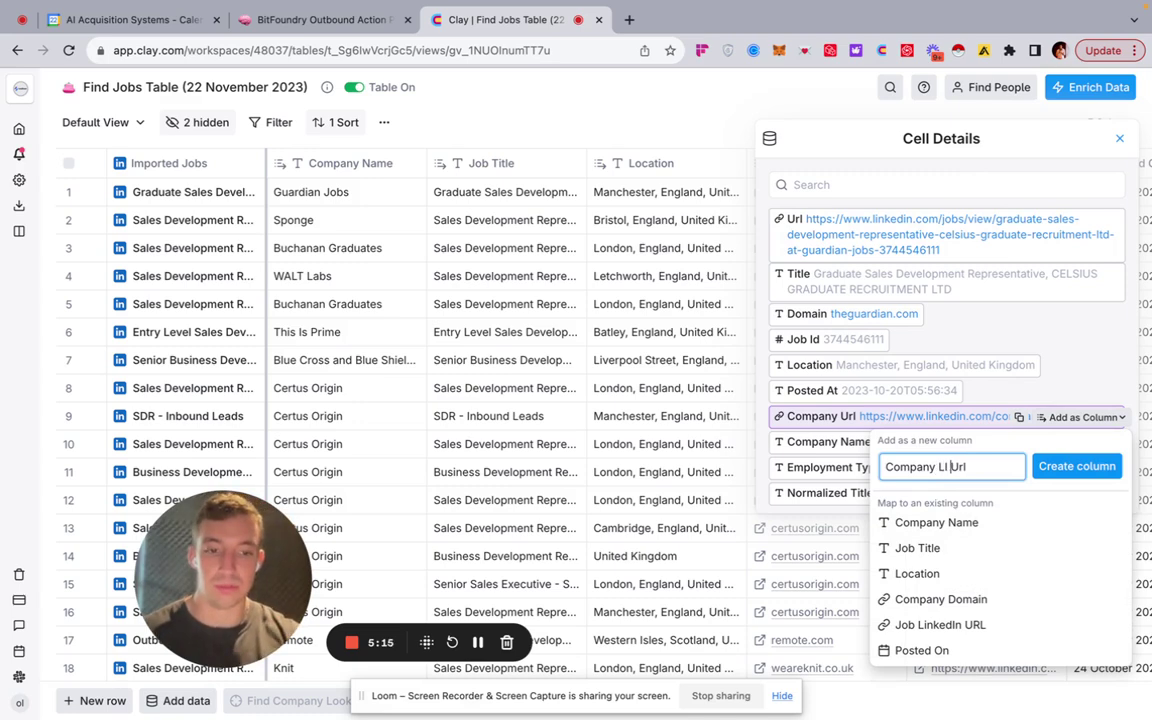
click(1060, 466)
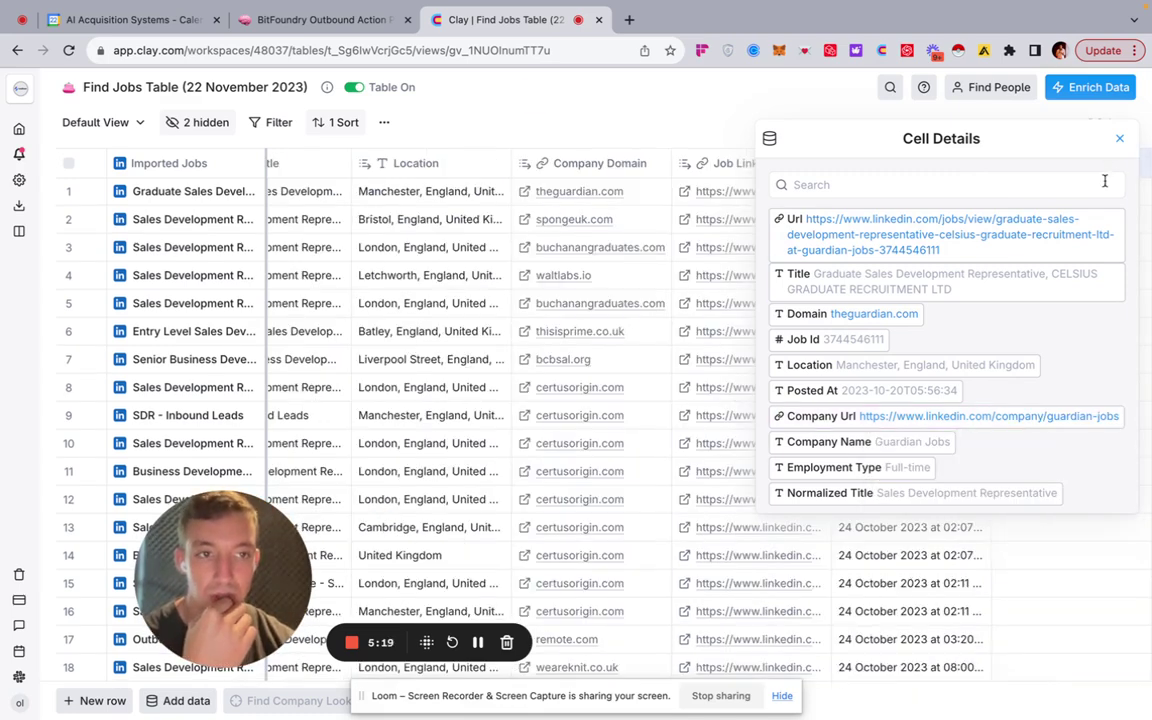
click(1120, 140)
scroll(960, 280, right, 3)
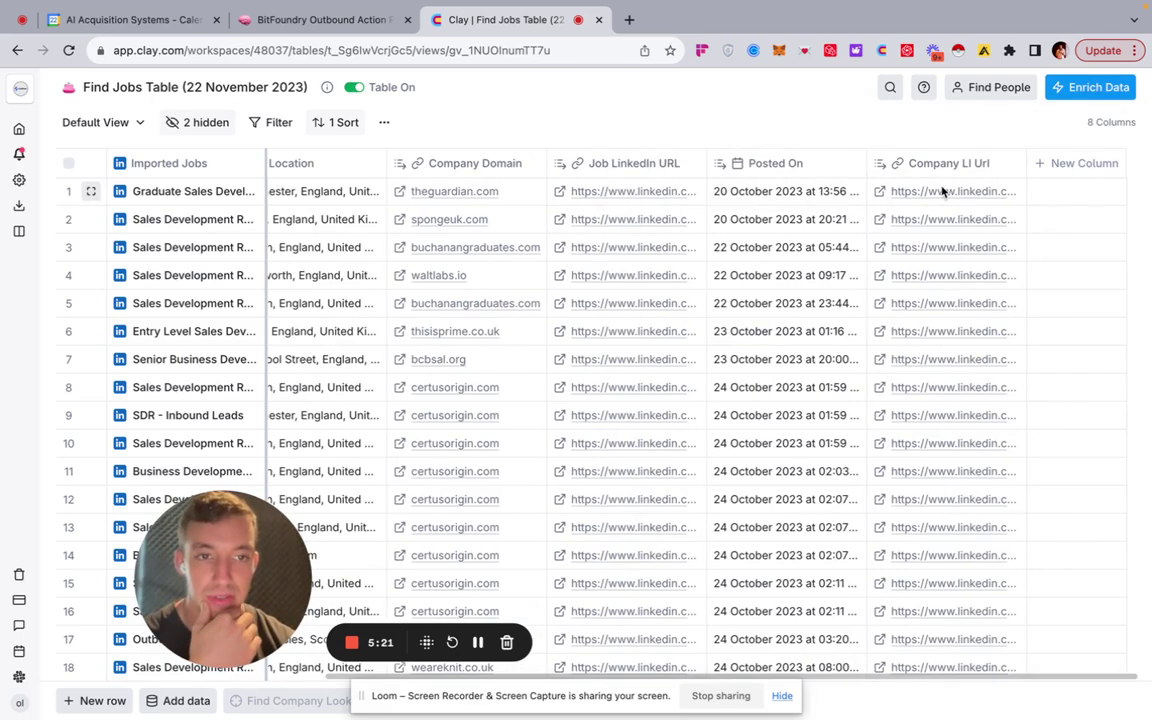
scroll(702, 329, left, 3)
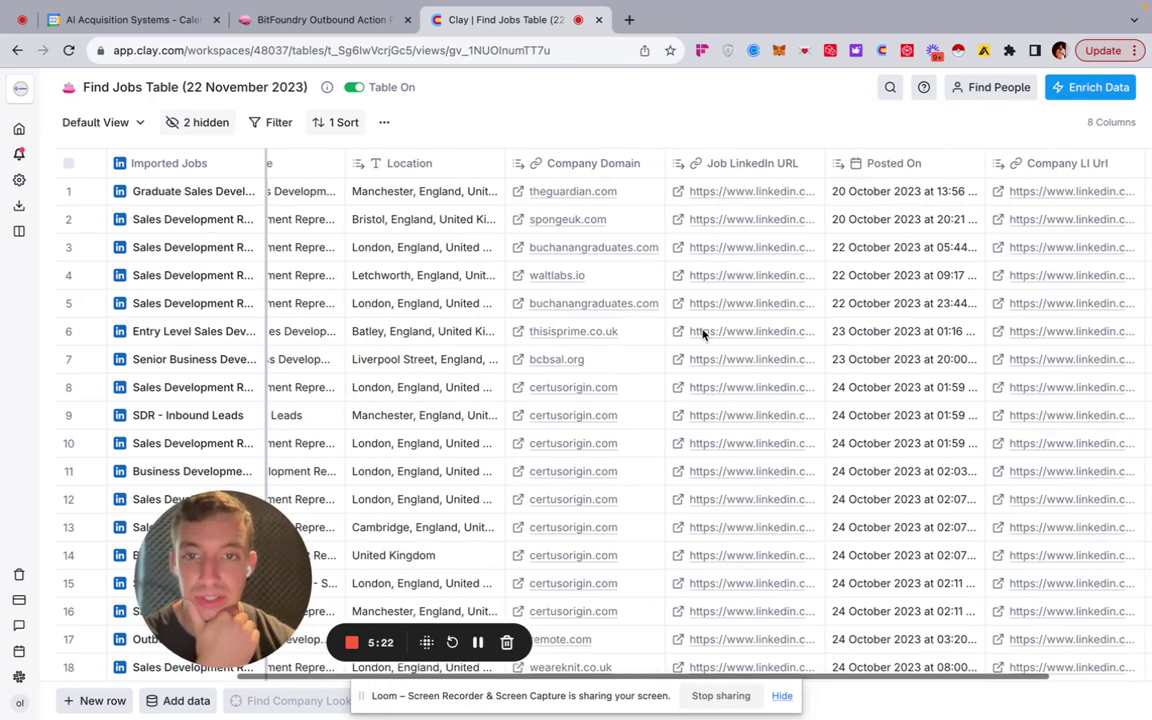
Start a new LinkedIn Enrich Company column and set its Company Identifier to Company LI Url.
scroll(702, 335, right, 3)
click(1062, 167)
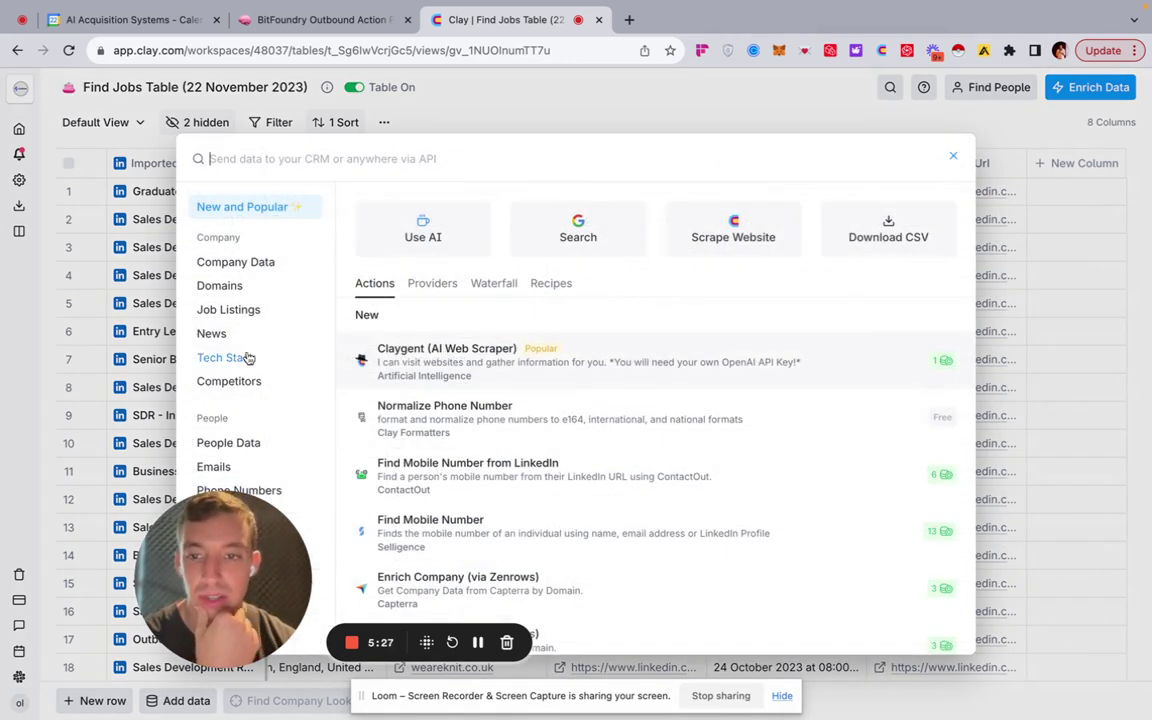
scroll(260, 386, down, 2)
scroll(527, 365, down, 2)
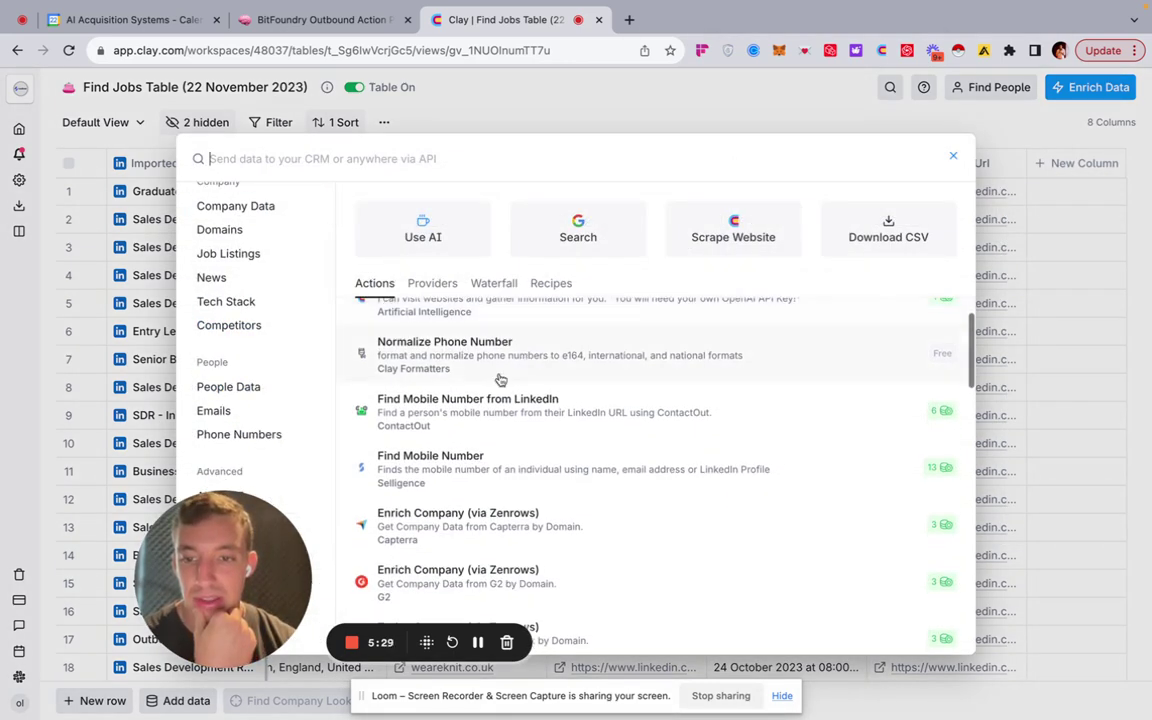
scroll(617, 545, down, 10)
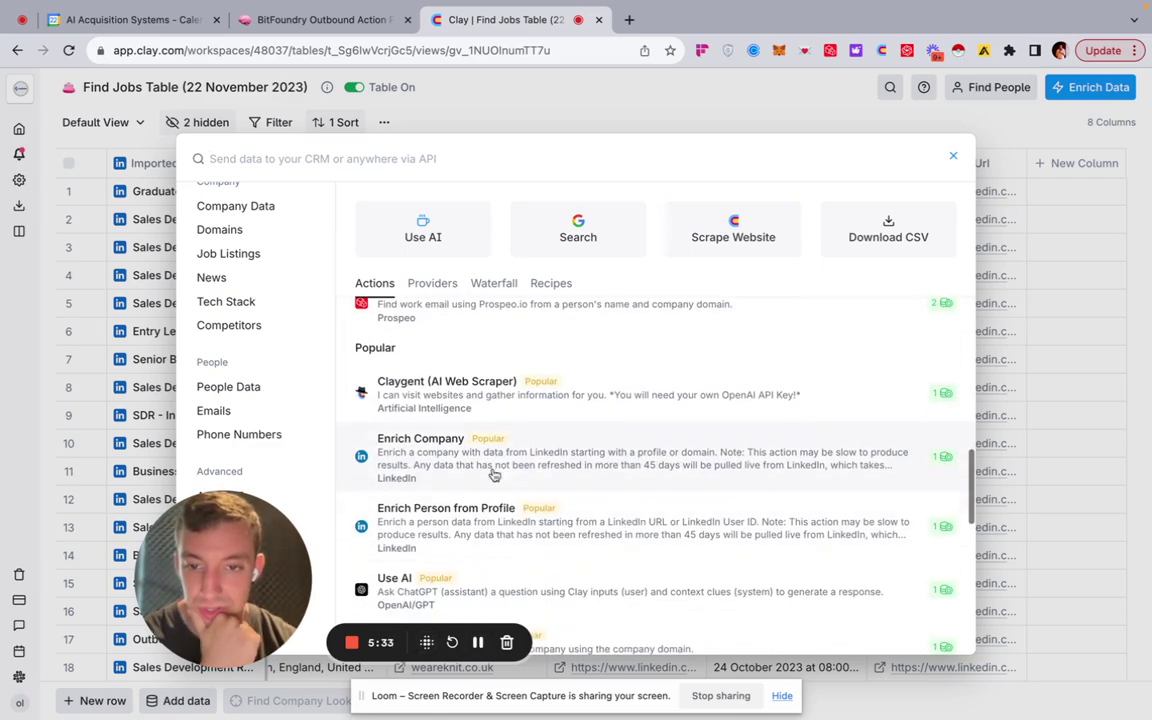
click(599, 460)
click(849, 325)
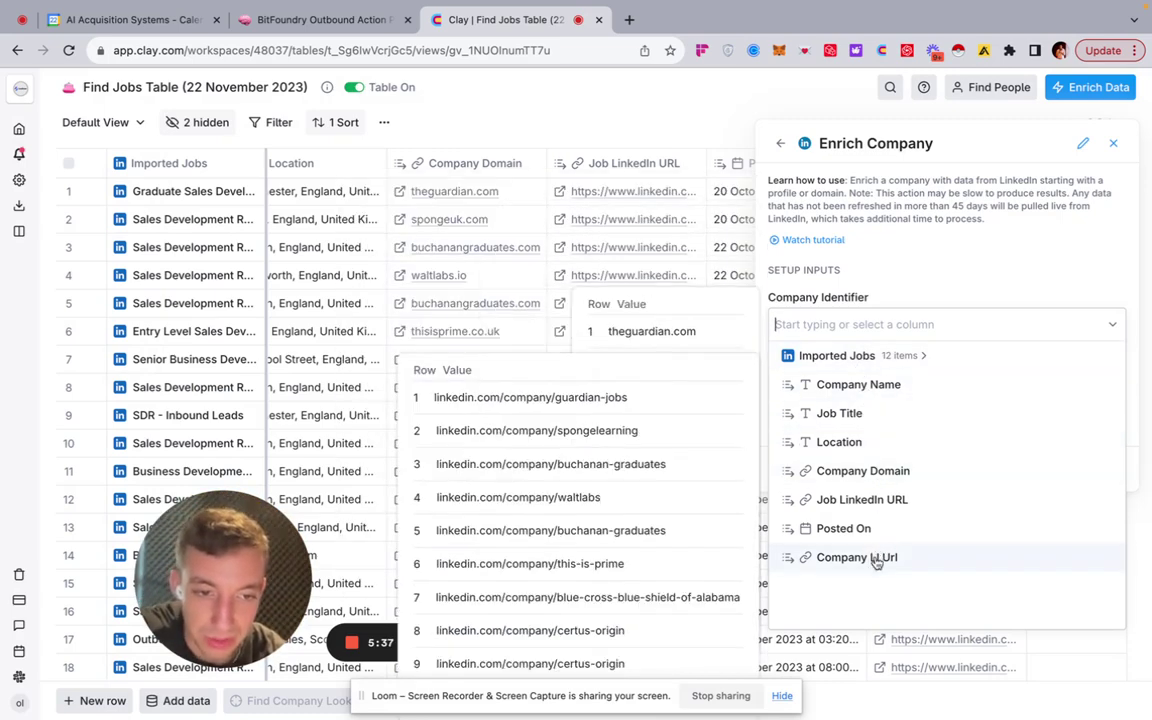
click(910, 562)
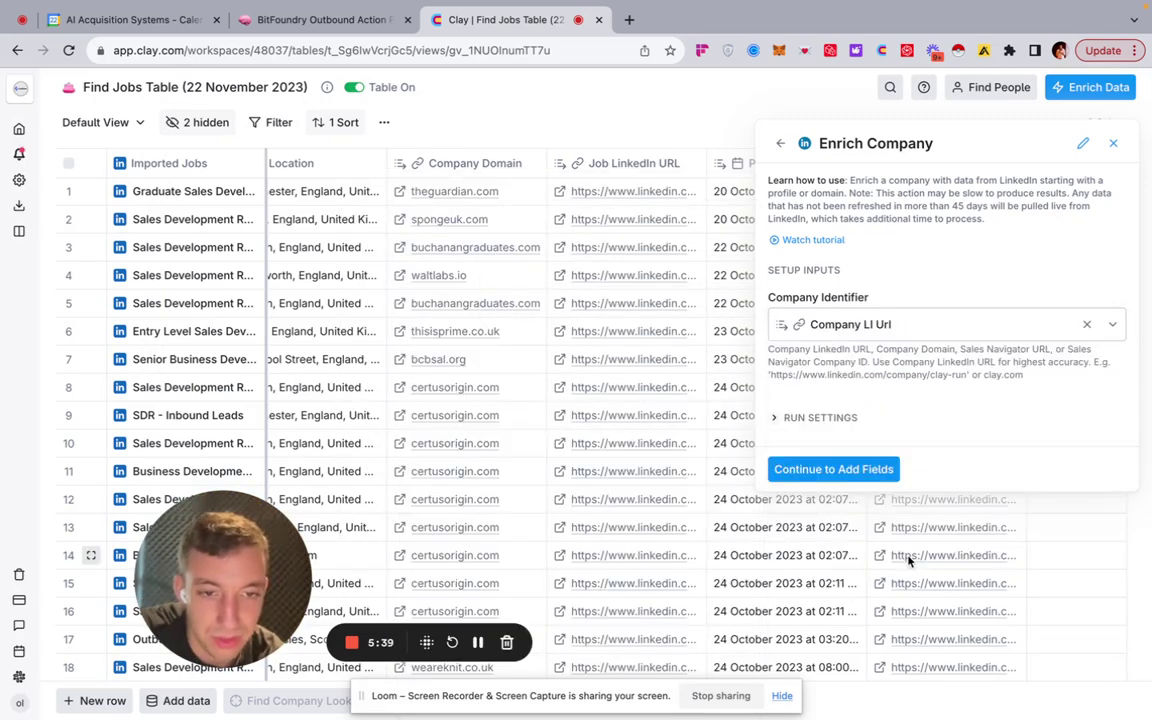
Add Employee Count, Size, Industry and Description as columns from the company enrichment and run it on the first 10 rows.
click(845, 470)
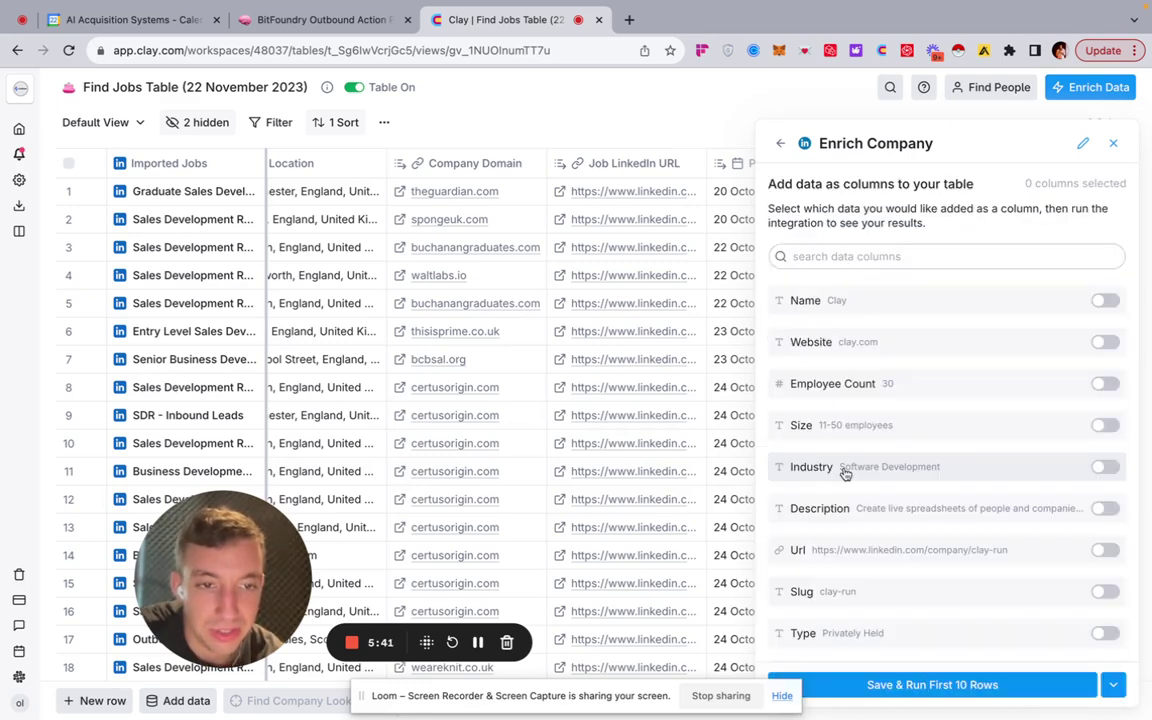
scroll(845, 473, down, 3)
scroll(846, 473, up, 3)
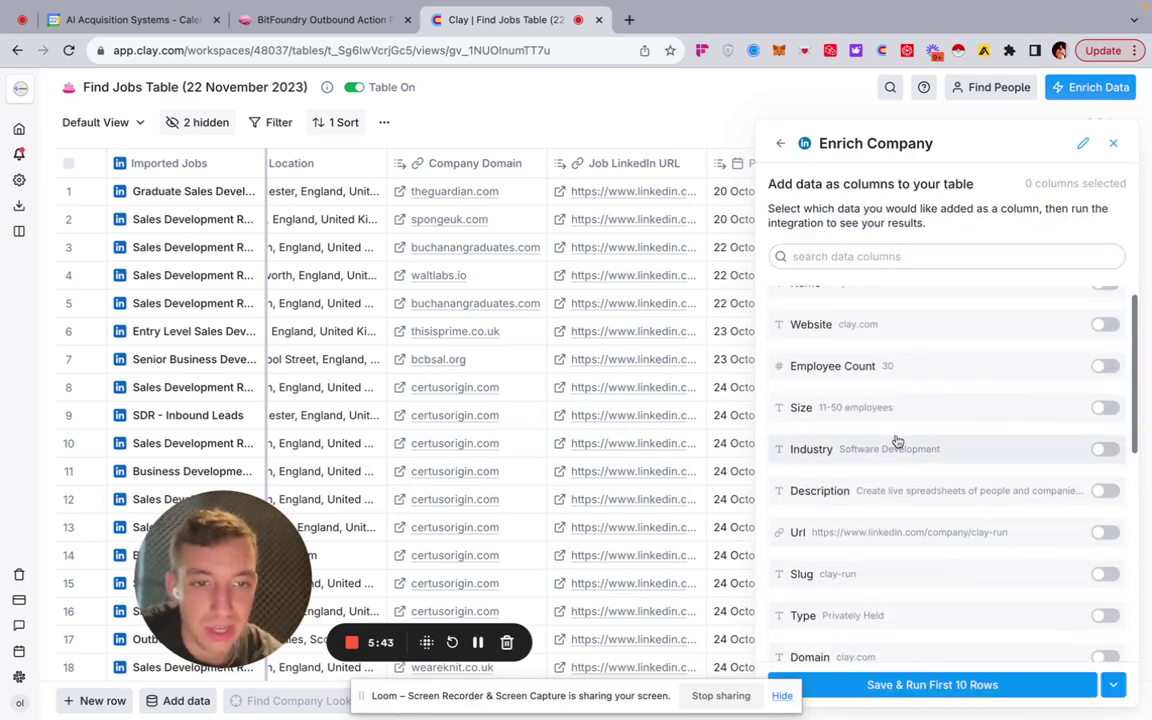
click(1105, 367)
click(1105, 407)
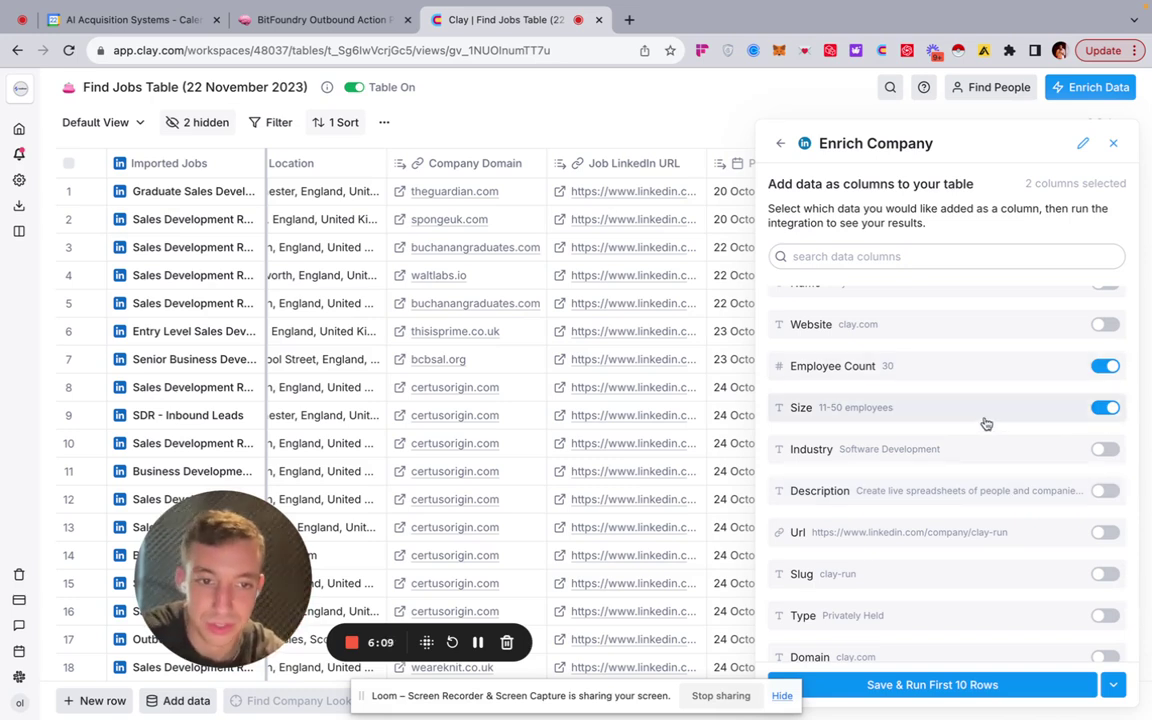
scroll(985, 422, up, 1)
click(1105, 466)
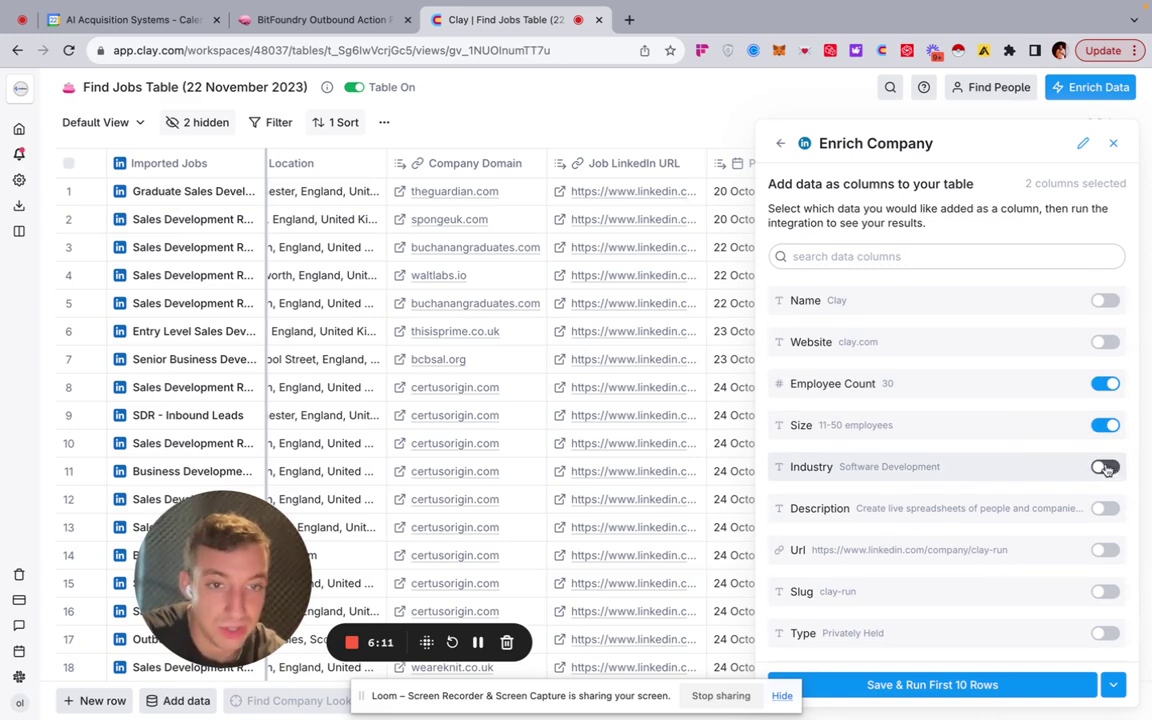
scroll(1060, 515, down, 2)
scroll(1045, 520, down, 2)
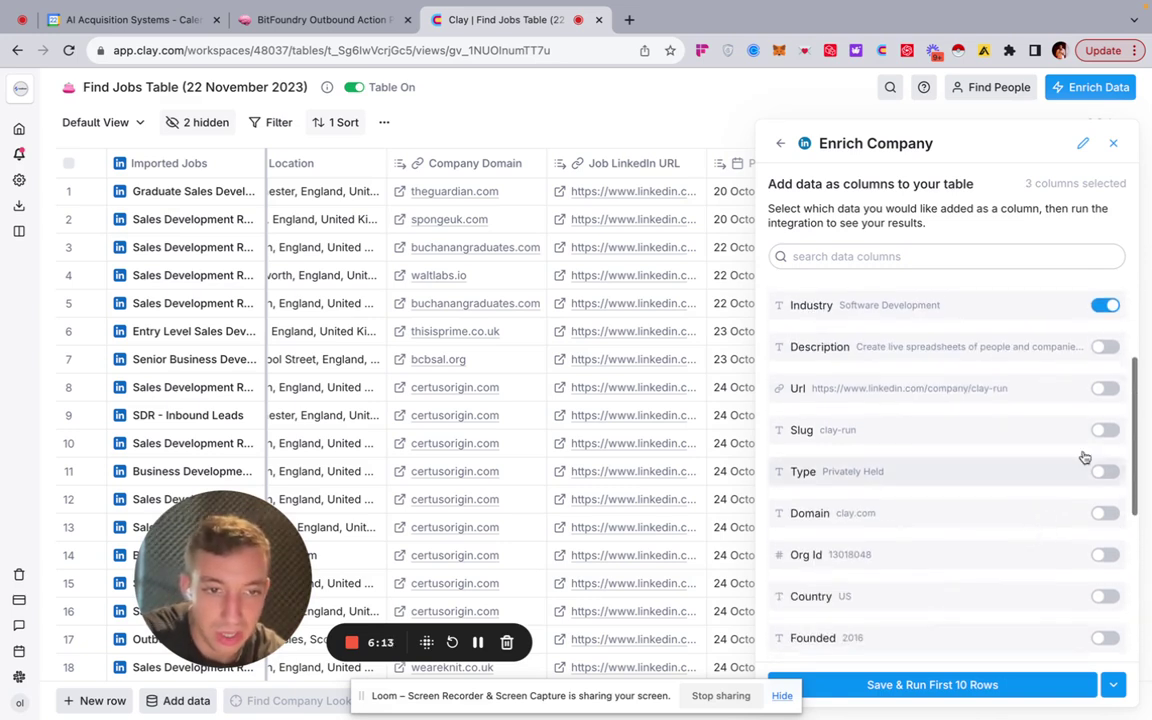
click(1105, 349)
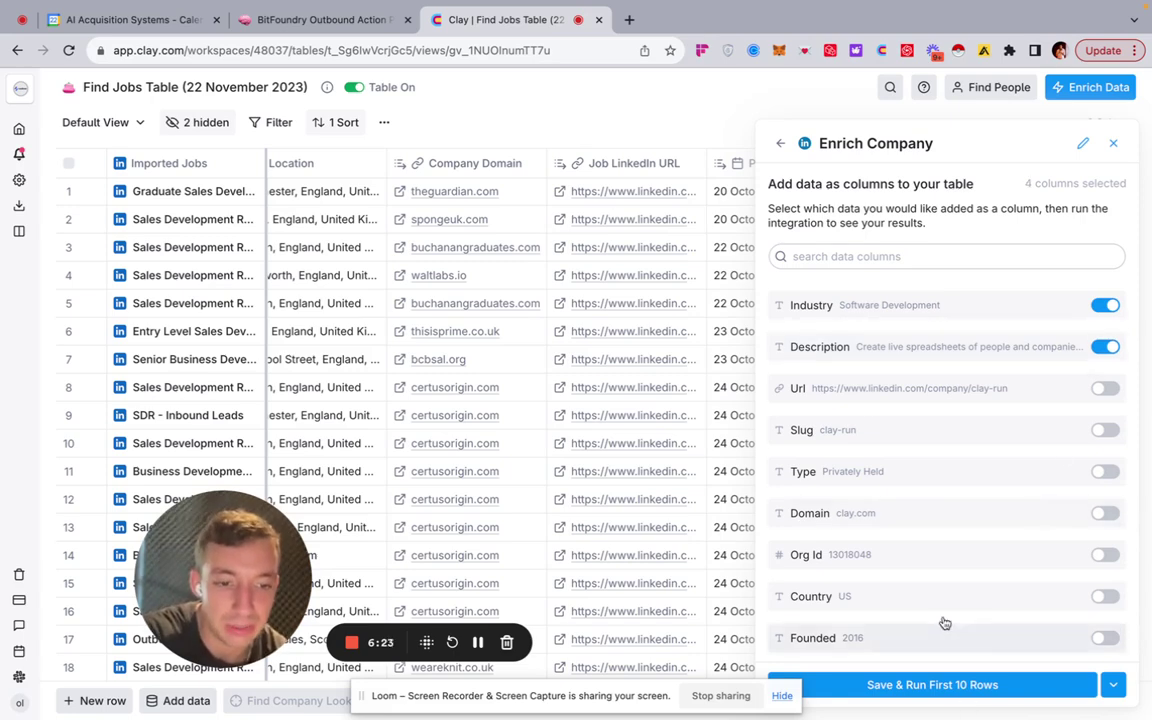
scroll(945, 675, down, 5)
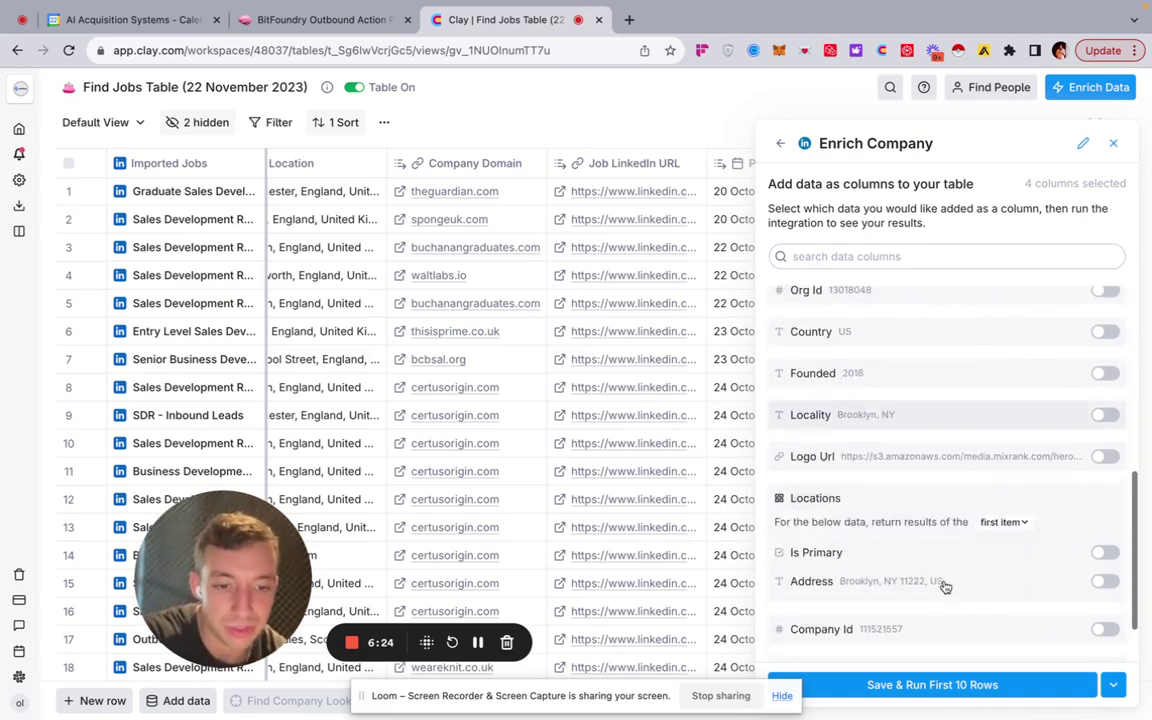
click(944, 689)
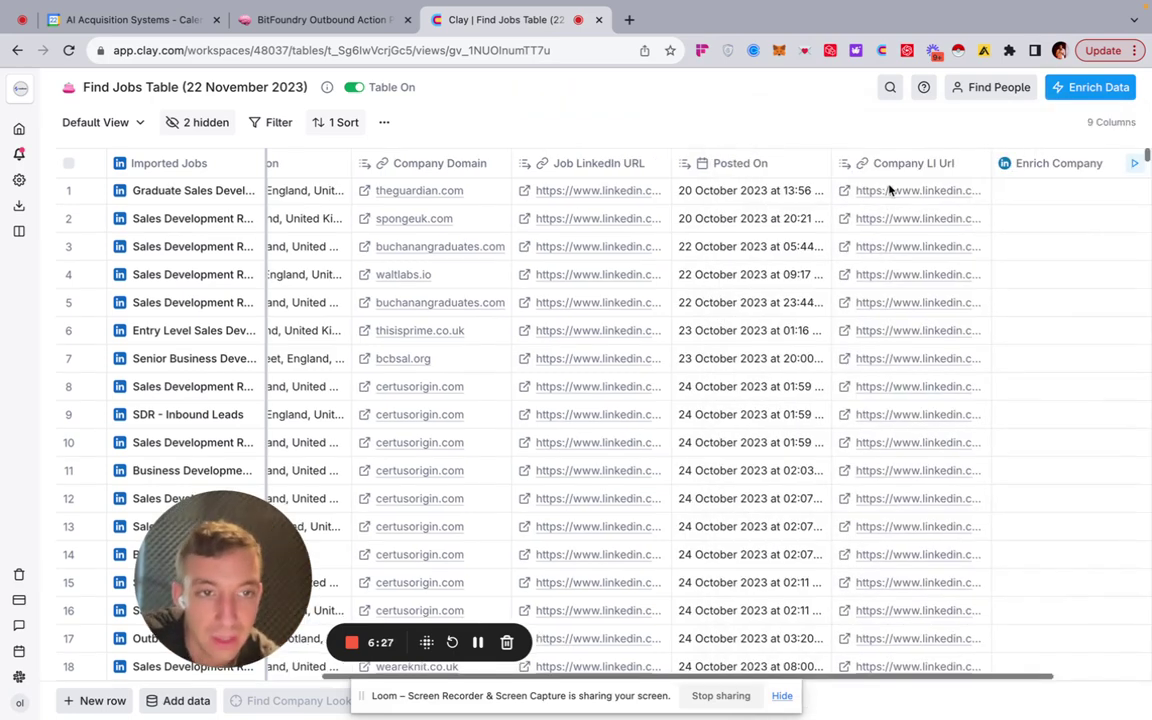
Review the enriched employee count, size, industry and description values in the first ten rows.
scroll(851, 317, right, 5)
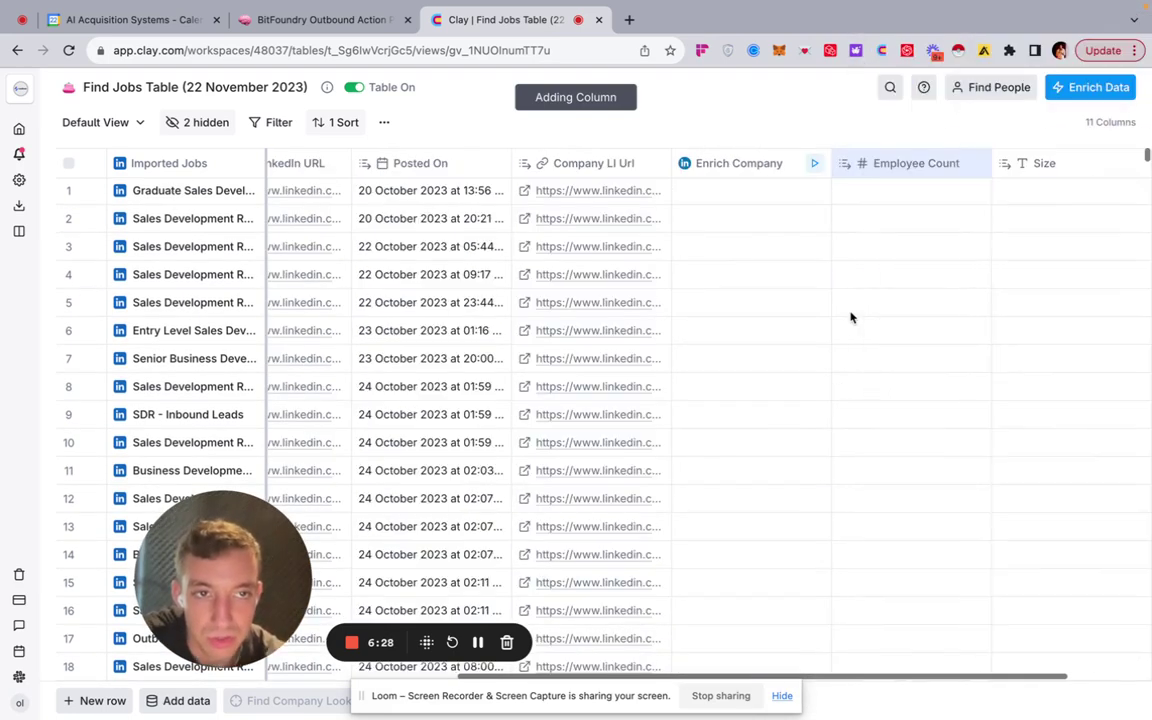
scroll(750, 392, right, 2)
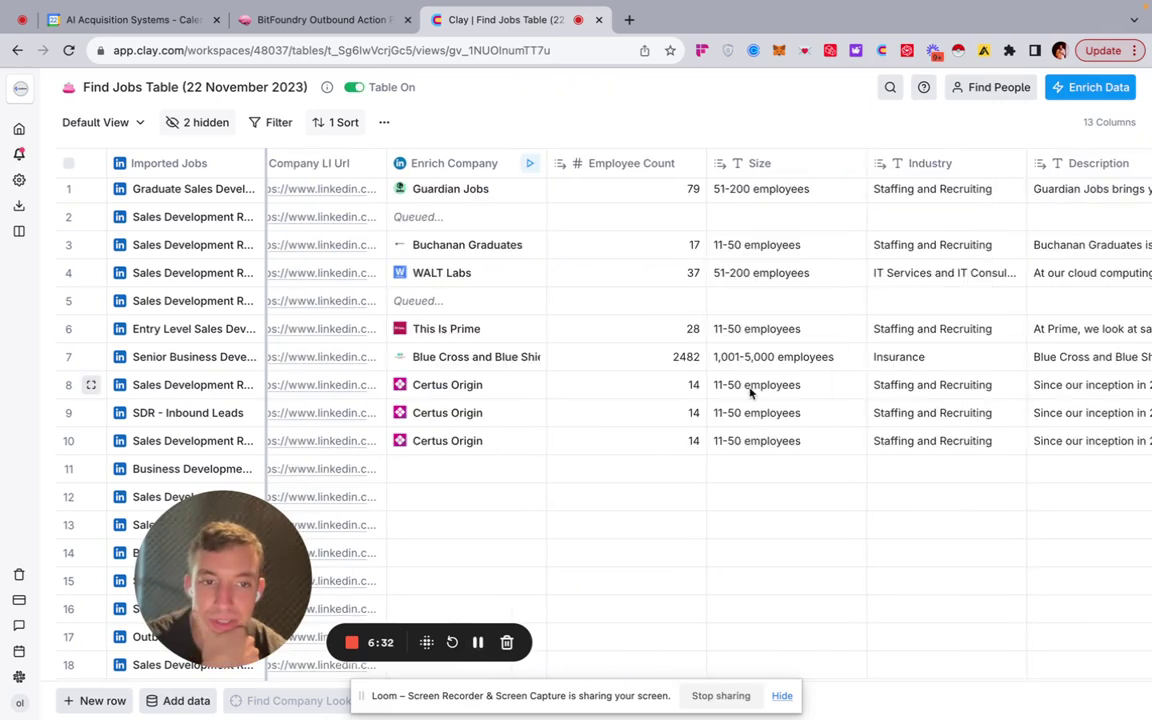
scroll(898, 333, right, 2)
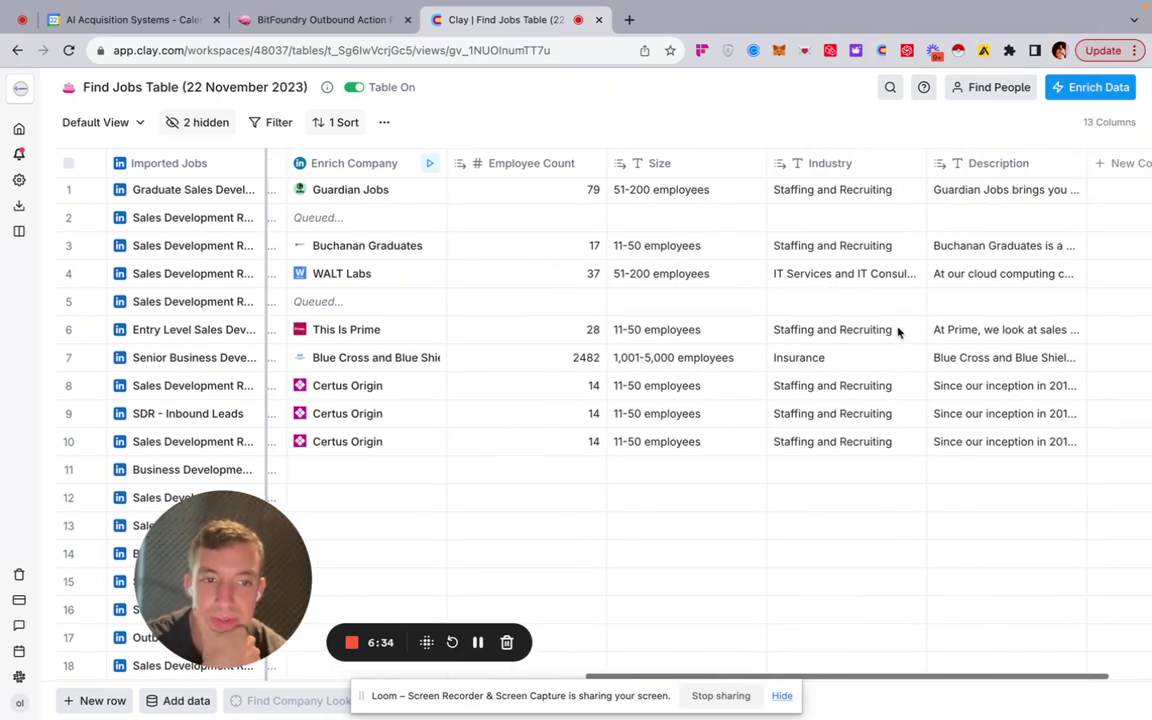
double_click(856, 273)
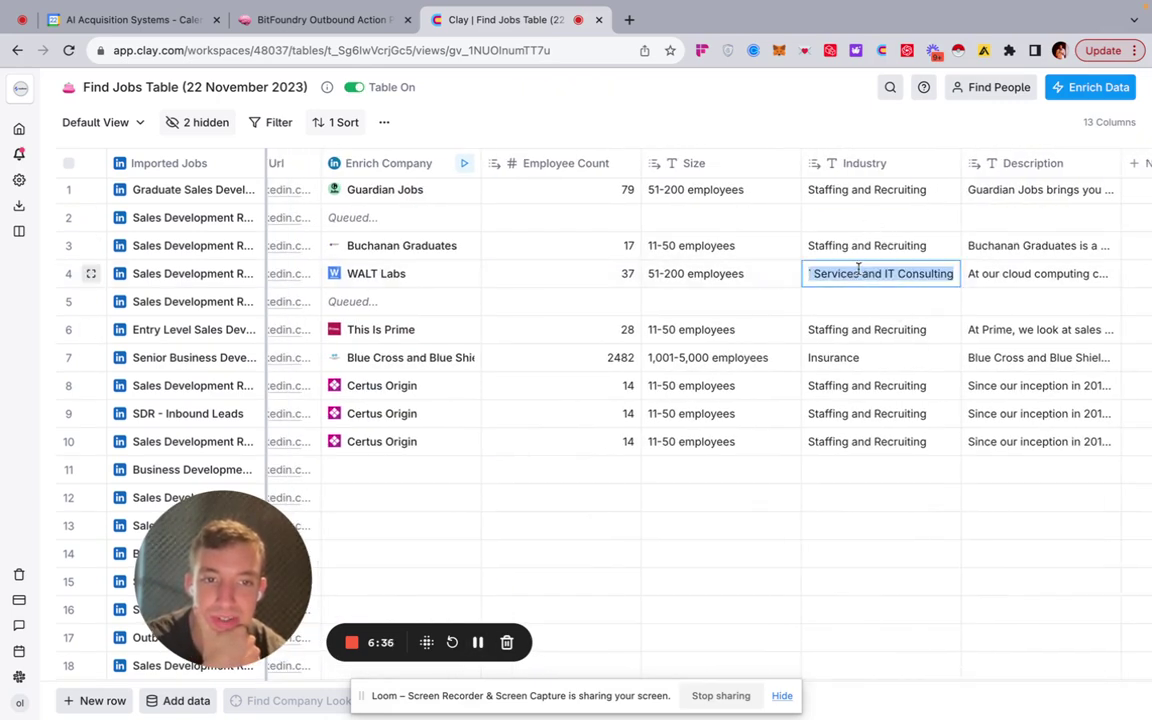
double_click(872, 333)
click(880, 413)
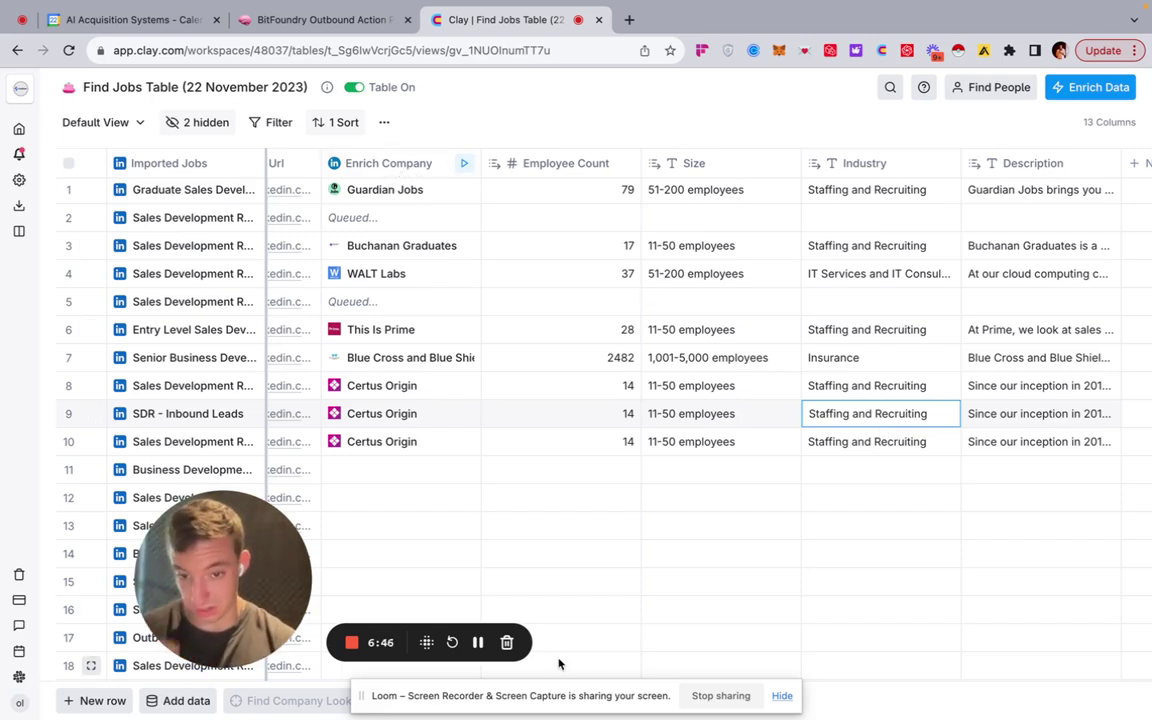
Run the Enrich Company column on 40 rows starting from row 11.
click(420, 168)
scroll(591, 322, left, 3)
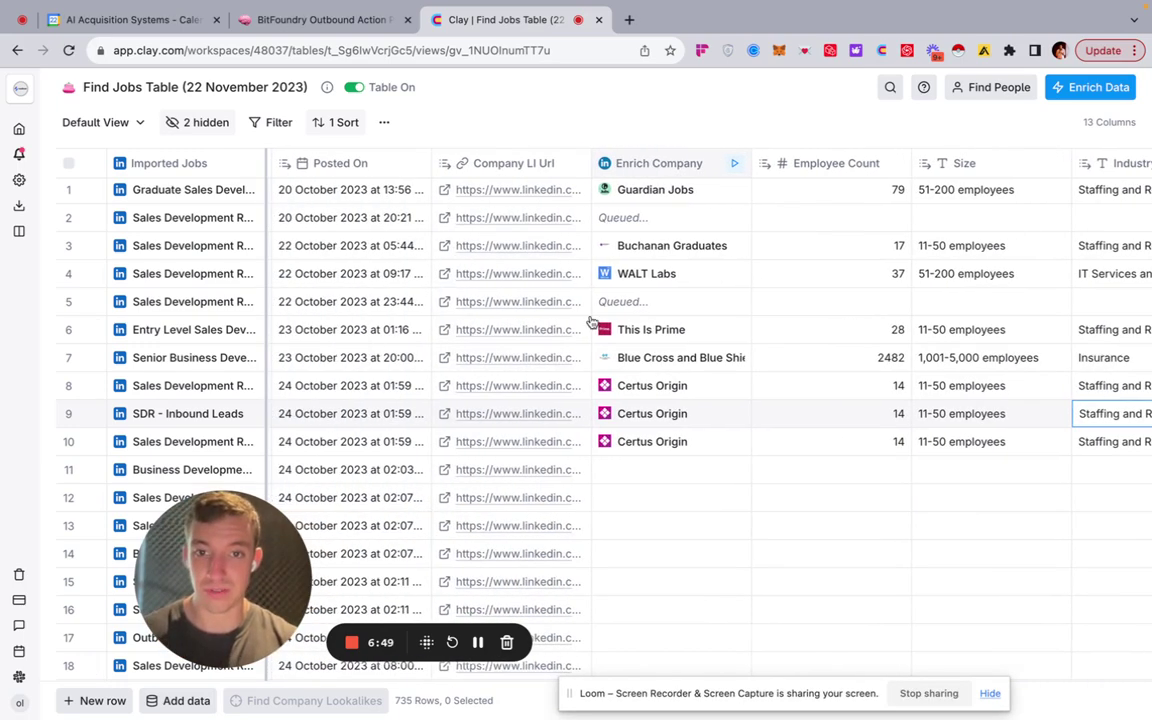
click(660, 163)
mouse_move(660, 302)
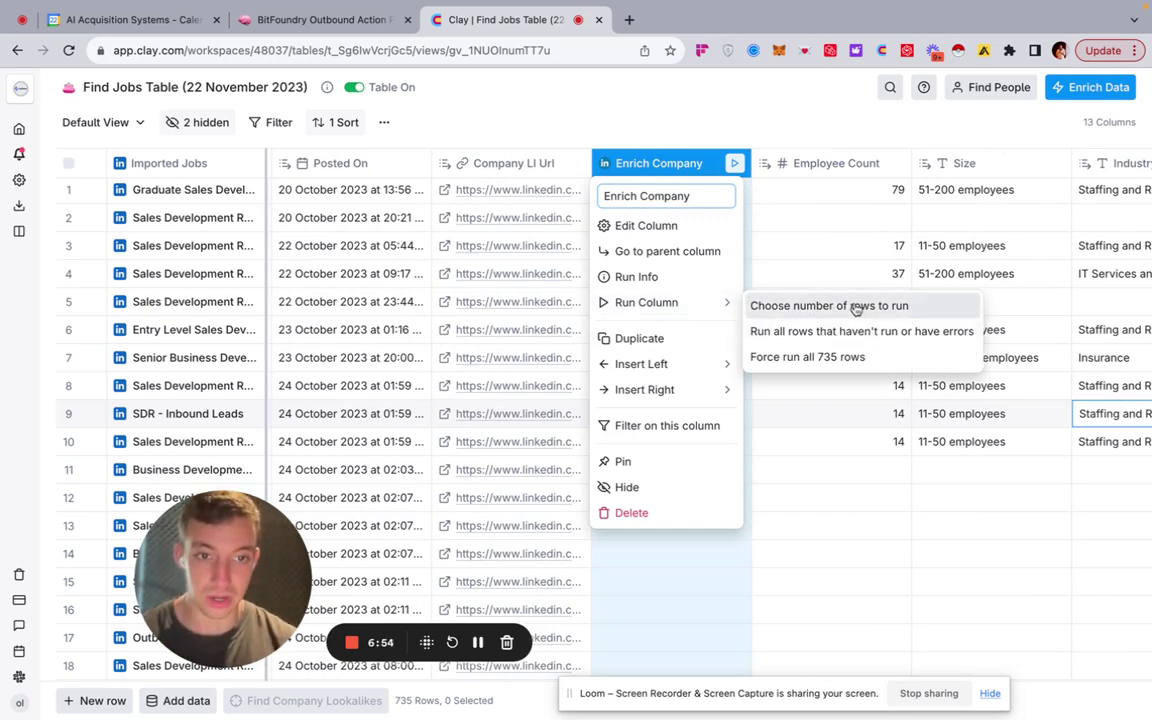
click(790, 305)
click(506, 371)
key(BackSpace)
key(BackSpace)
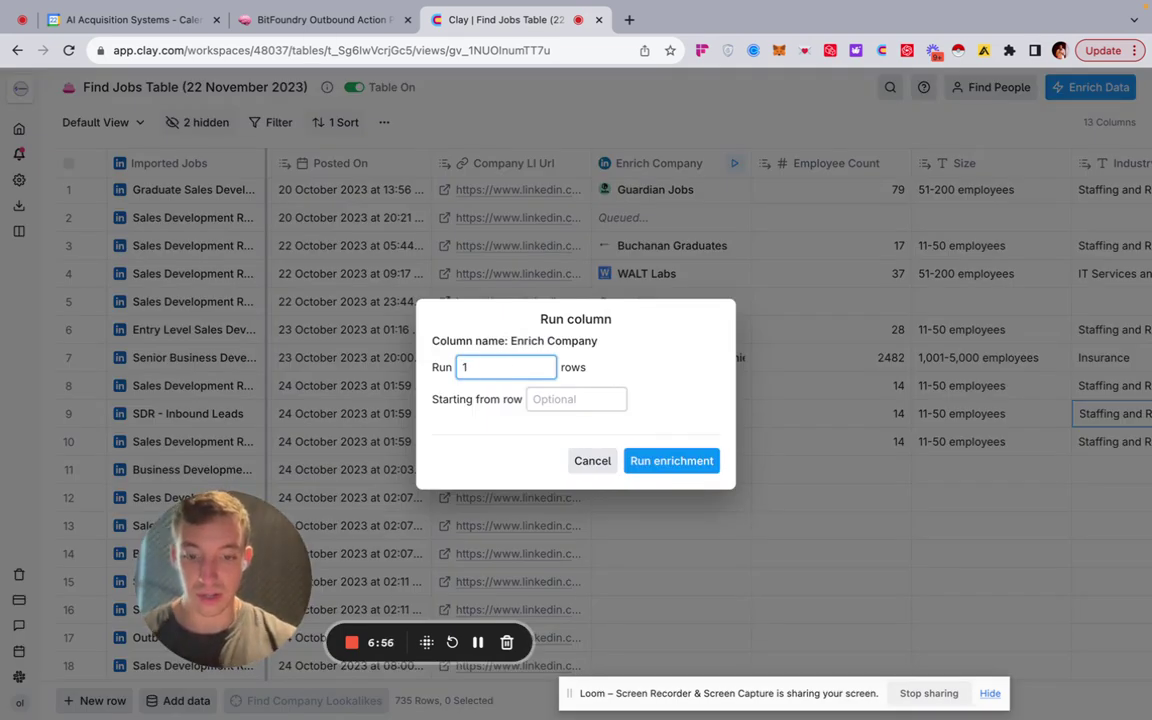
text(40)
click(579, 398)
text(11)
click(708, 465)
Examine the enrichment results down to row 50, checking the company names, employee counts, sizes and industries.
scroll(745, 412, right, 2)
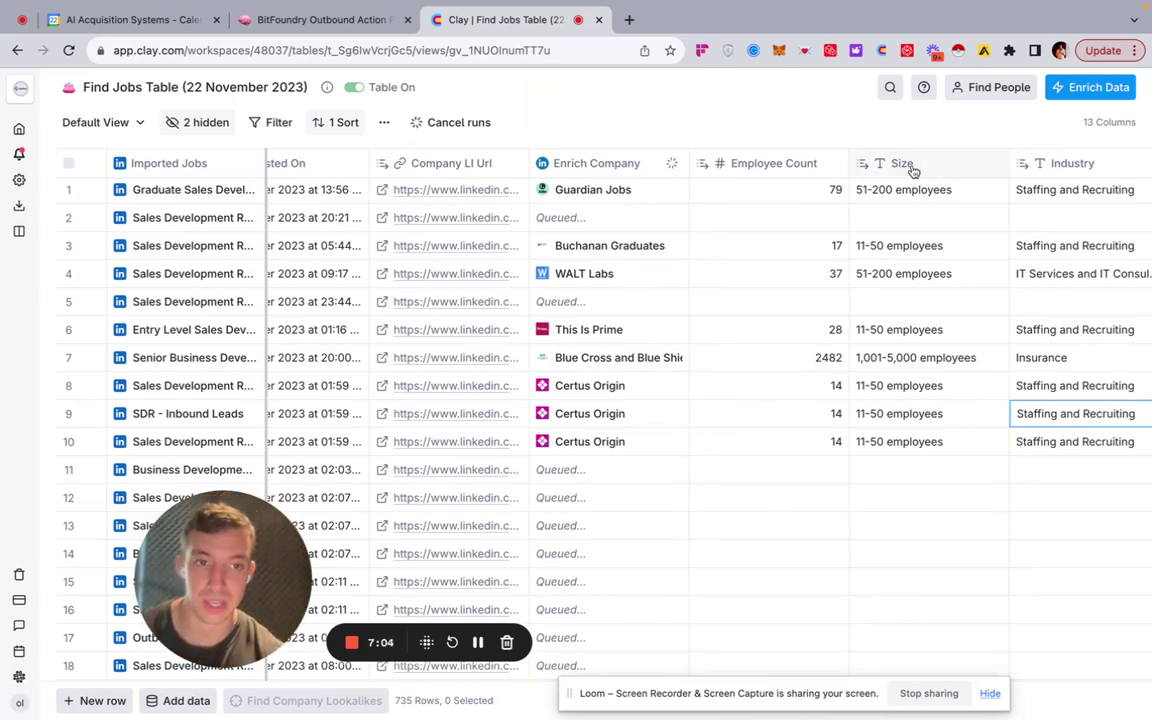
scroll(925, 470, down, 2)
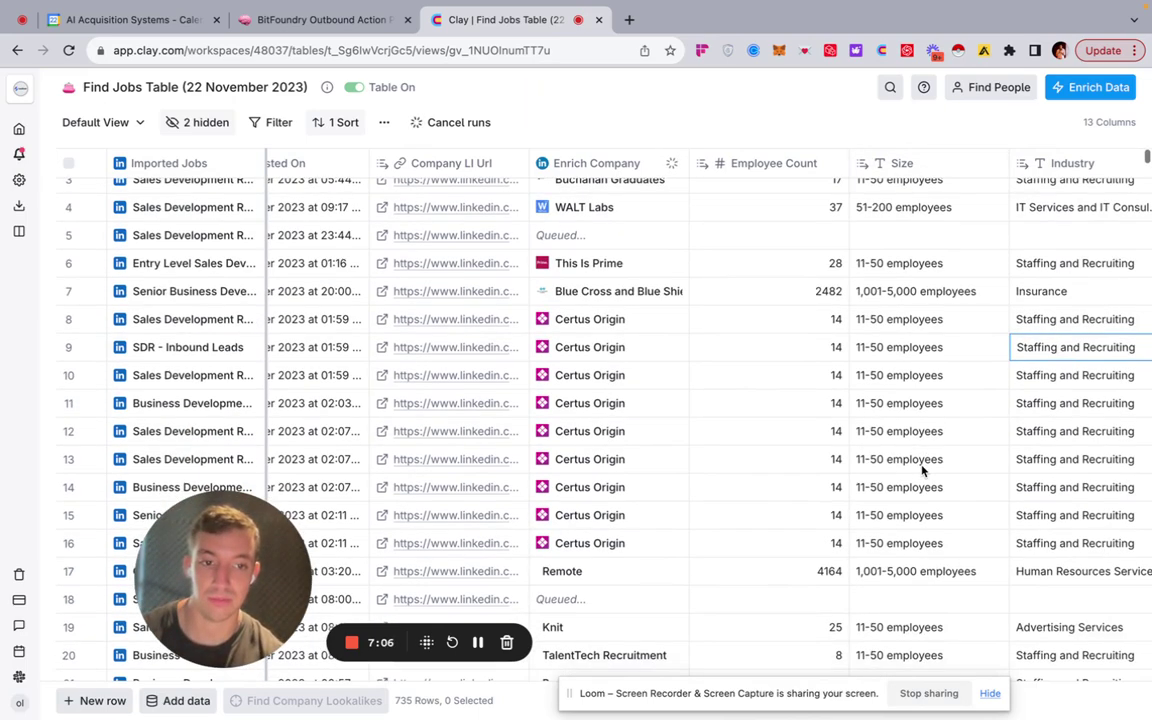
scroll(925, 470, down, 3)
scroll(921, 468, up, 1)
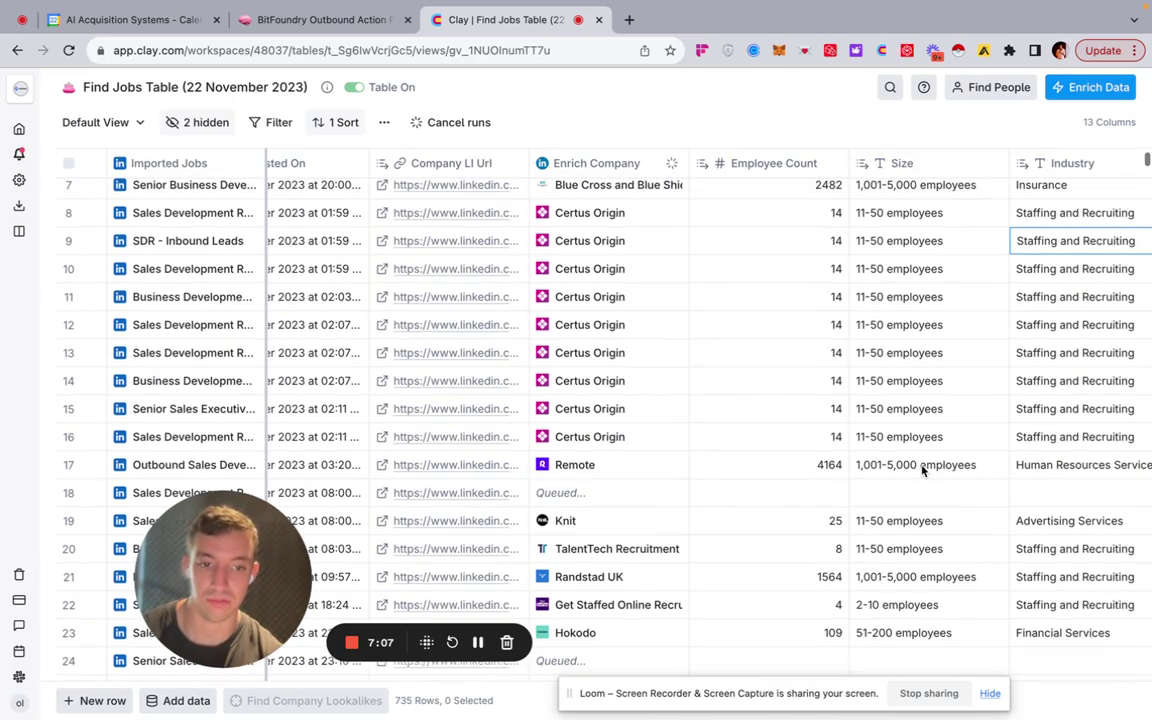
scroll(833, 468, up, 3)
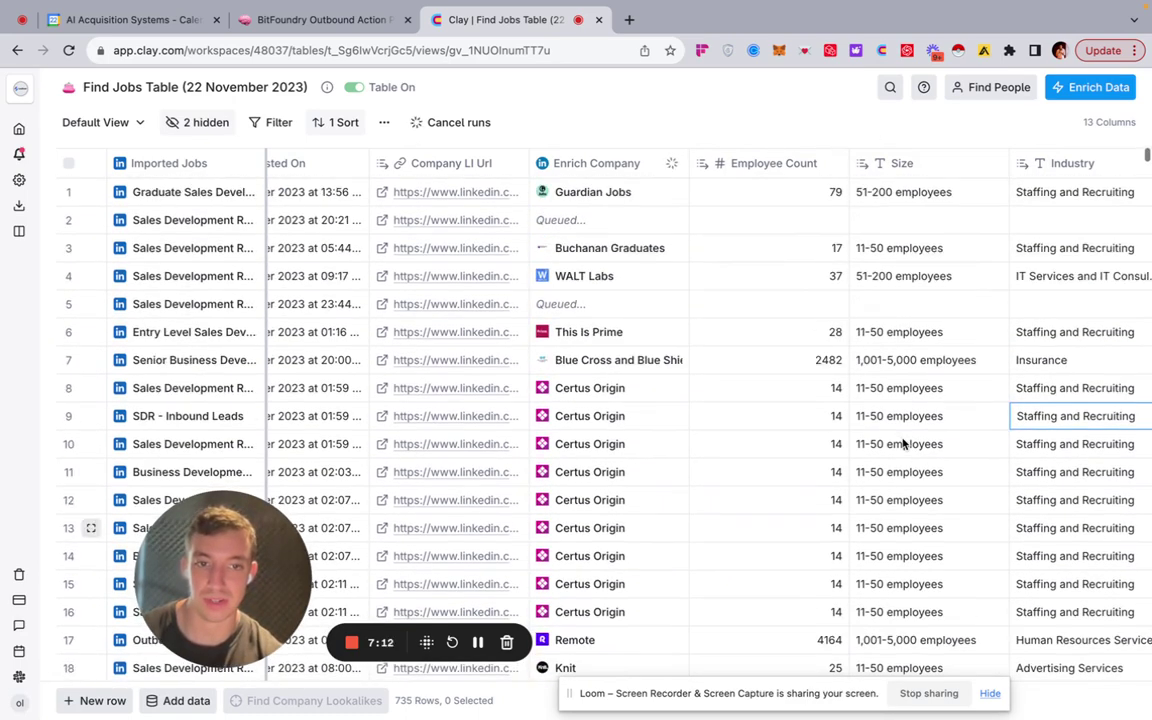
scroll(903, 443, down, 5)
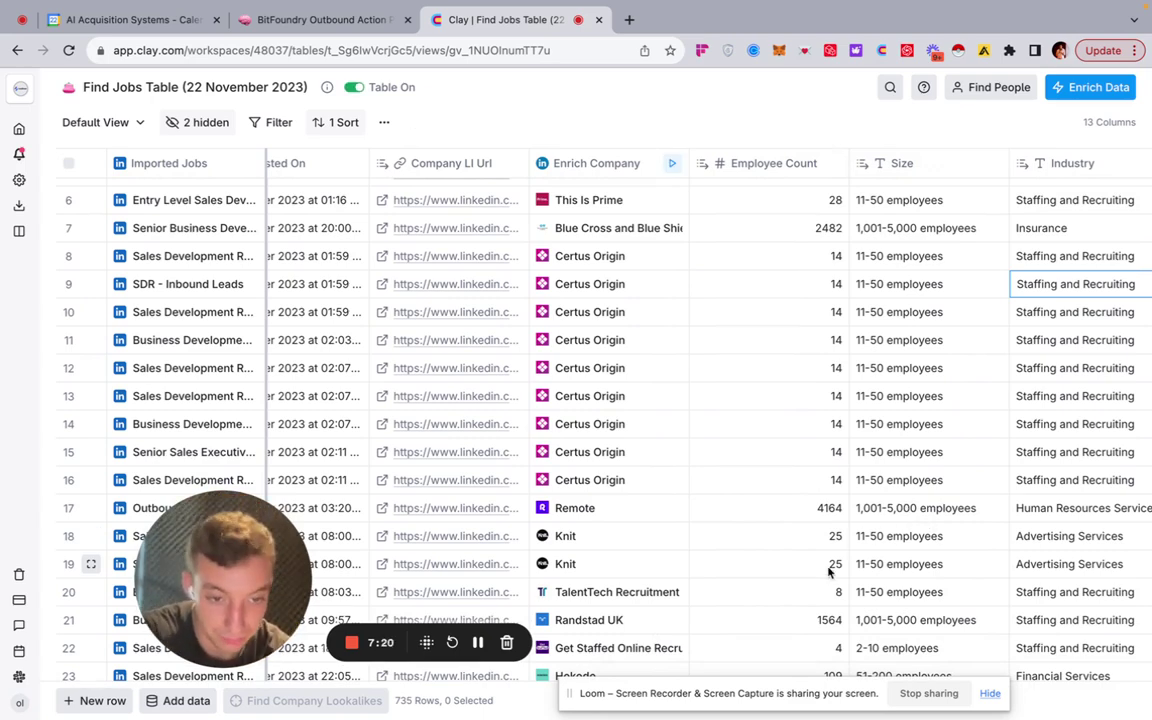
scroll(927, 522, down, 6)
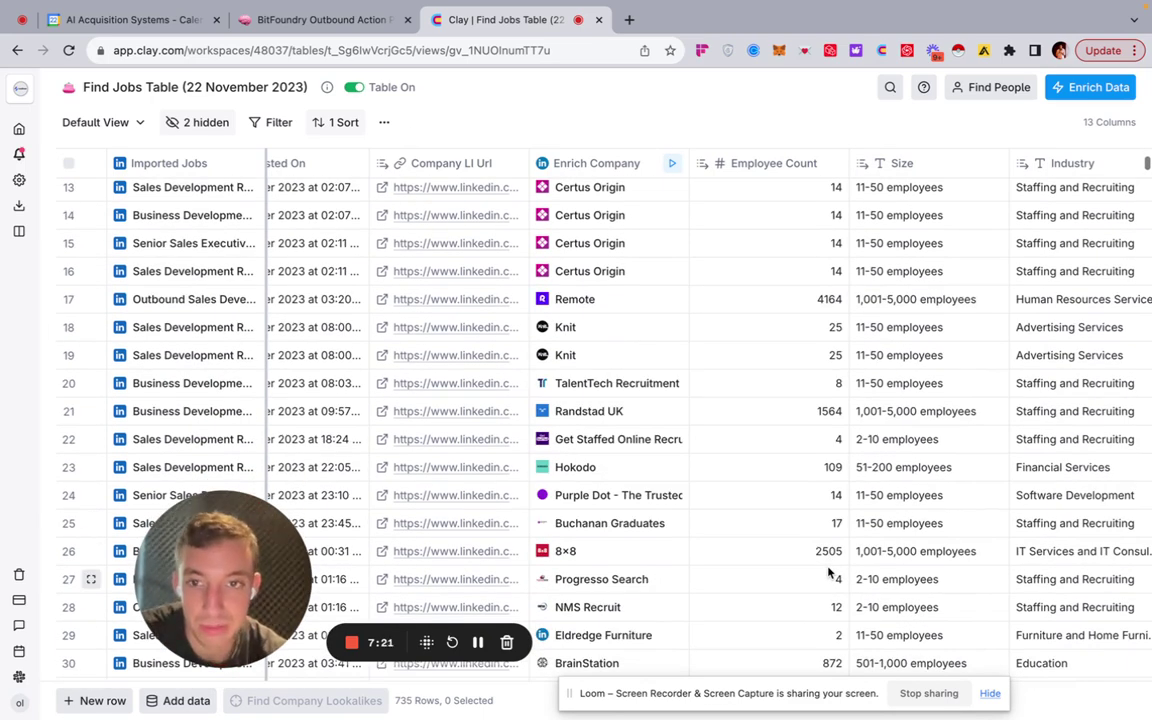
scroll(540, 385, up, 1)
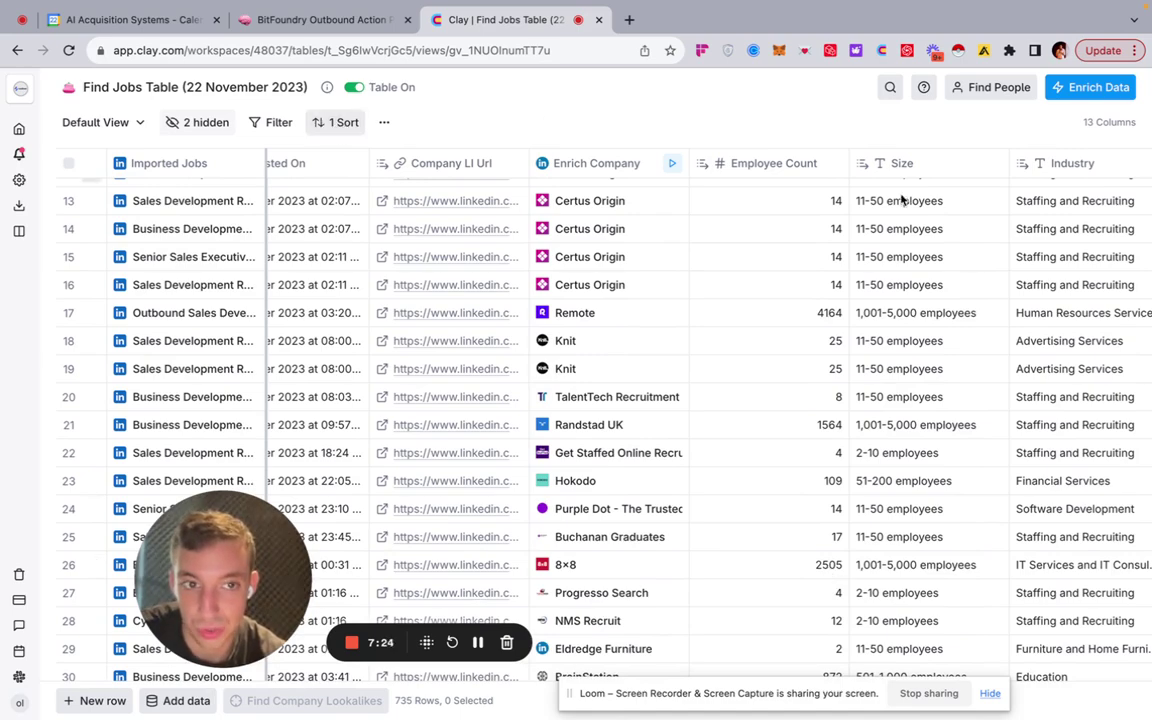
scroll(768, 360, down, 5)
scroll(770, 376, down, 15)
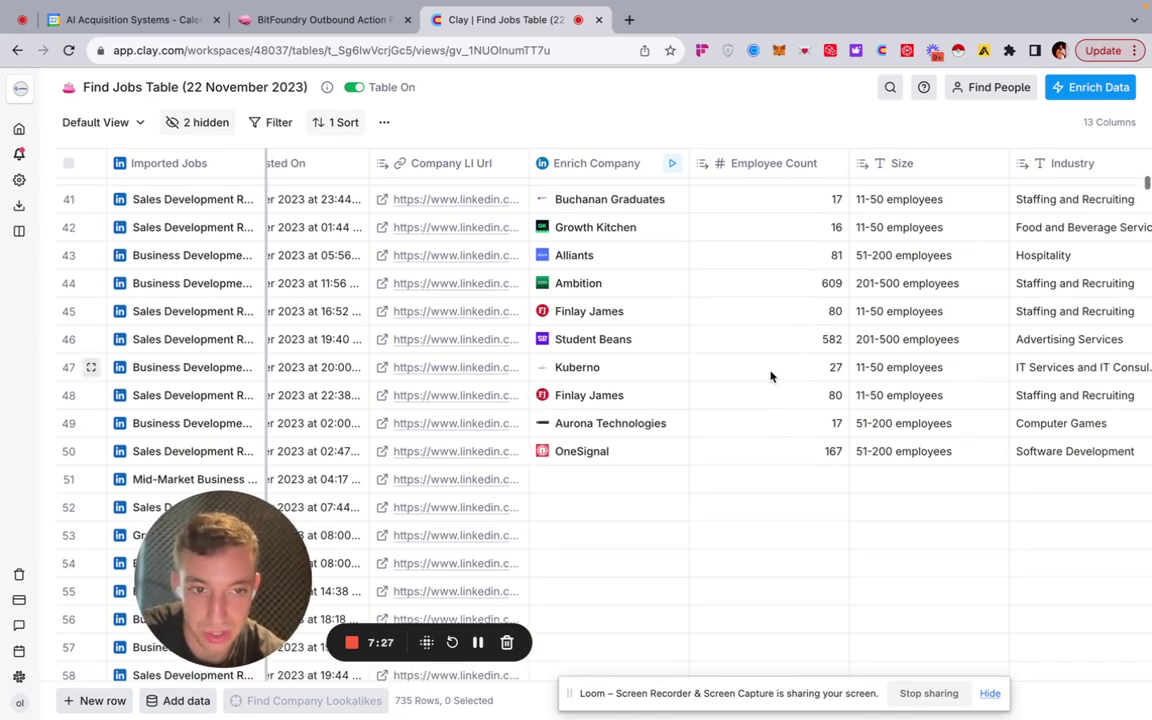
scroll(770, 376, up, 10)
scroll(771, 375, right, 1)
scroll(790, 300, right, 2)
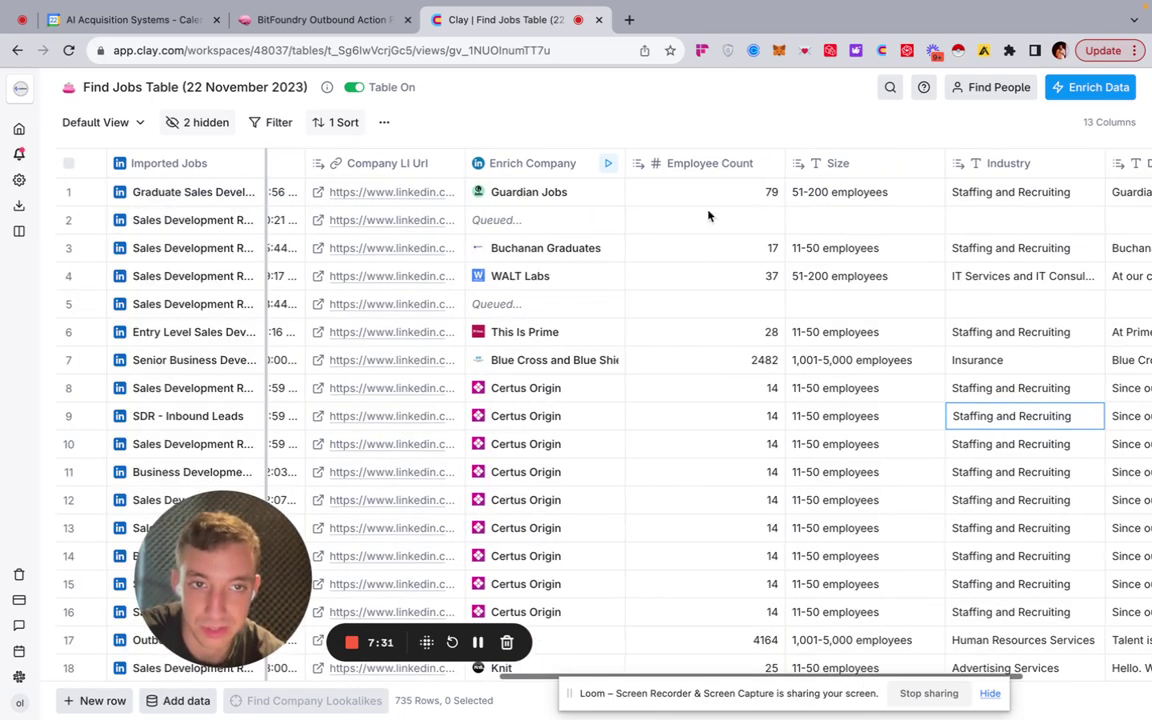
Sort the table by Employee Count instead of Posted On, in ascending order.
click(355, 132)
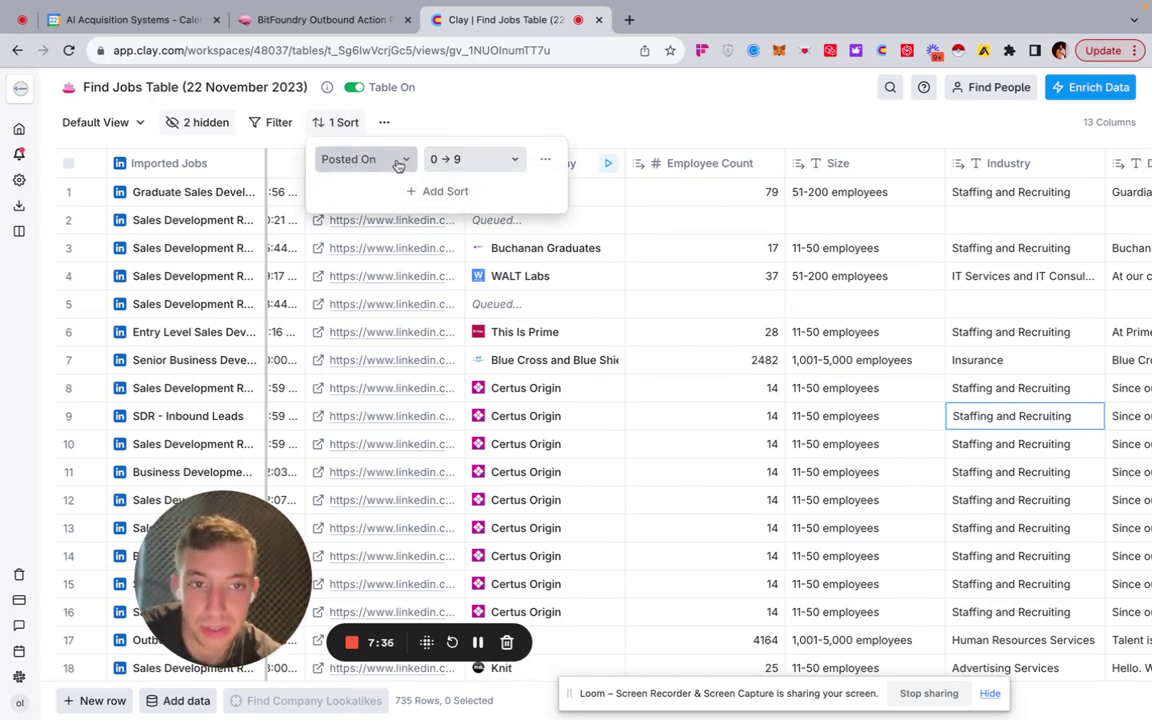
click(398, 162)
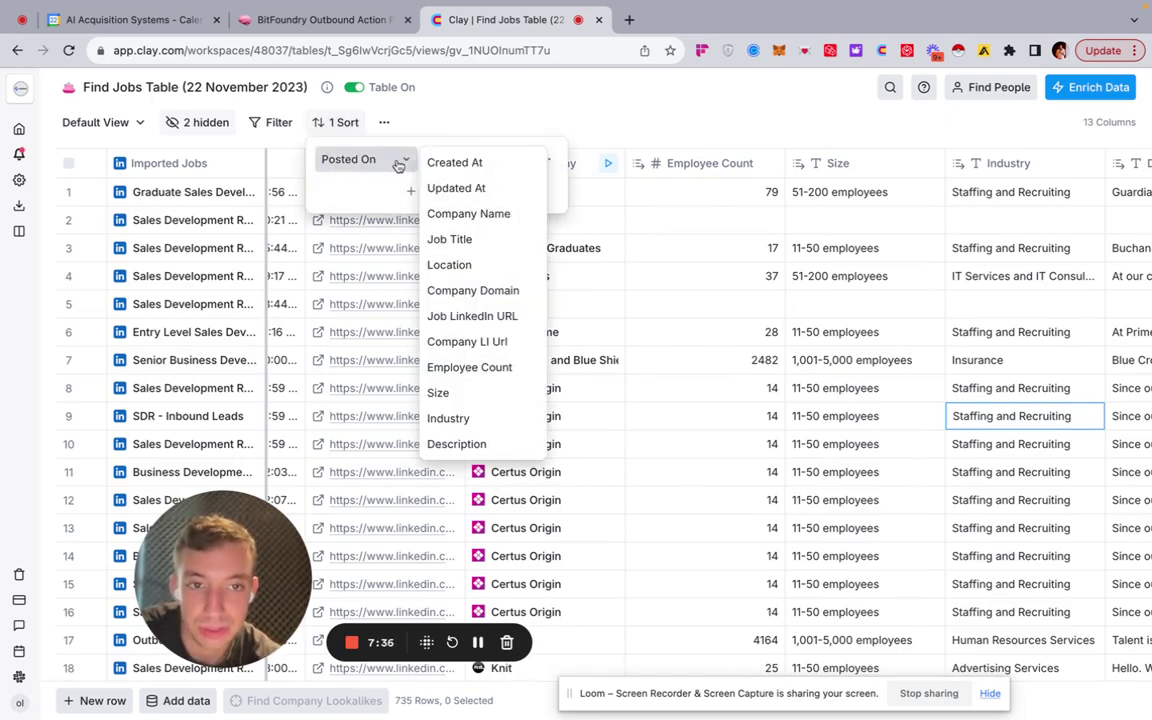
click(475, 367)
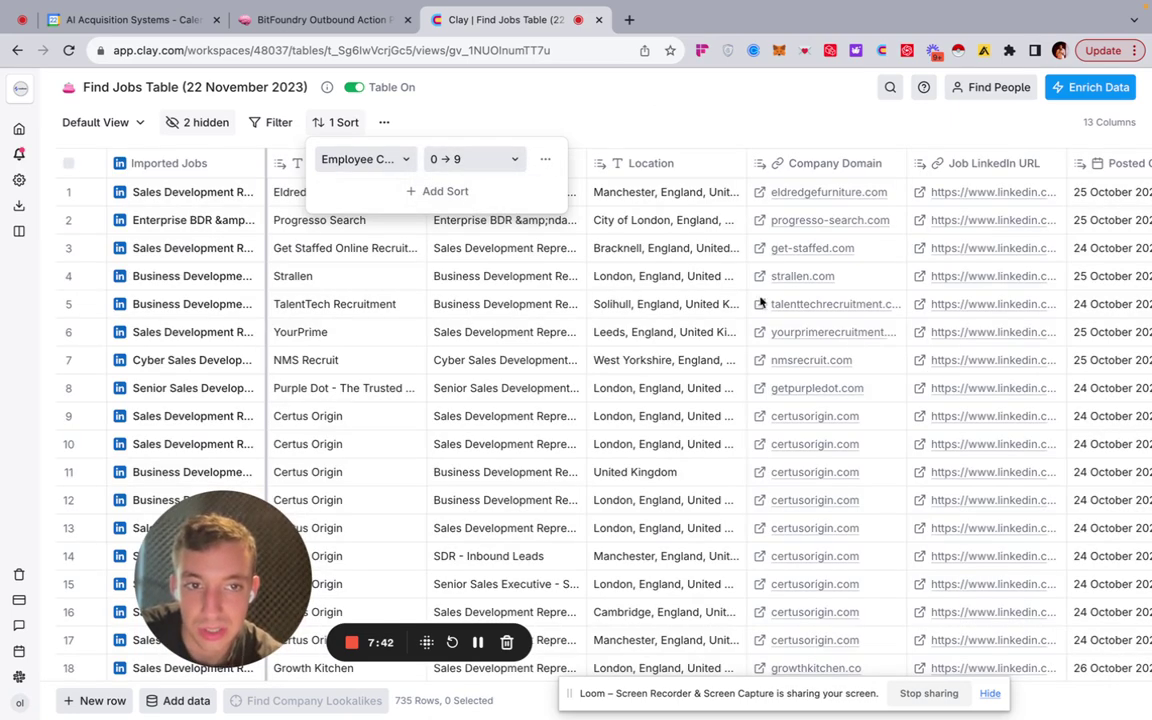
Examine the sorted employee counts and company sizes down to row 50.
scroll(805, 380, right, 10)
scroll(805, 380, down, 10)
scroll(805, 383, down, 6)
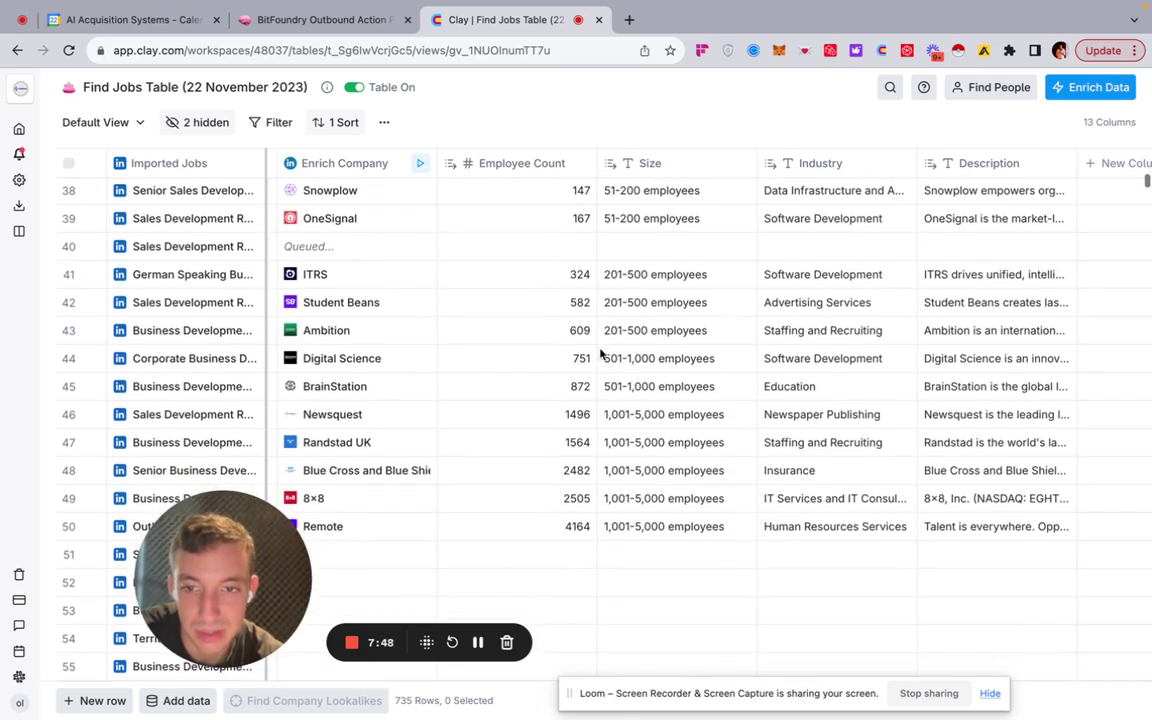
scroll(561, 292, up, 2)
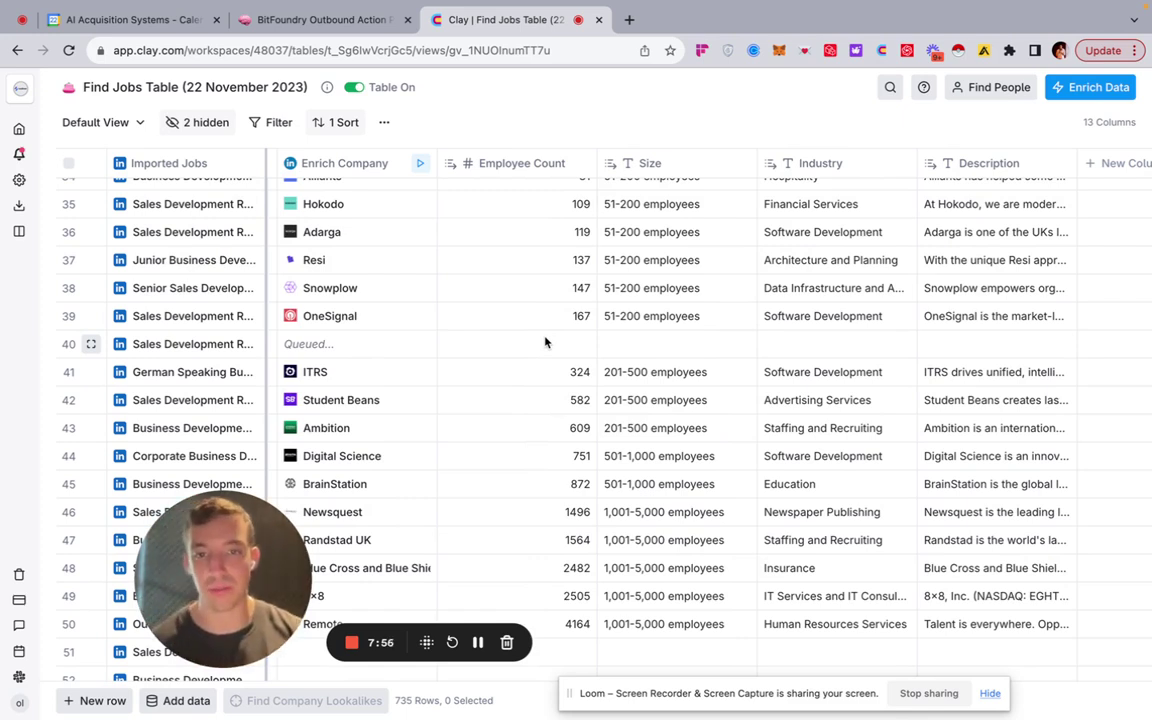
scroll(545, 343, up, 2)
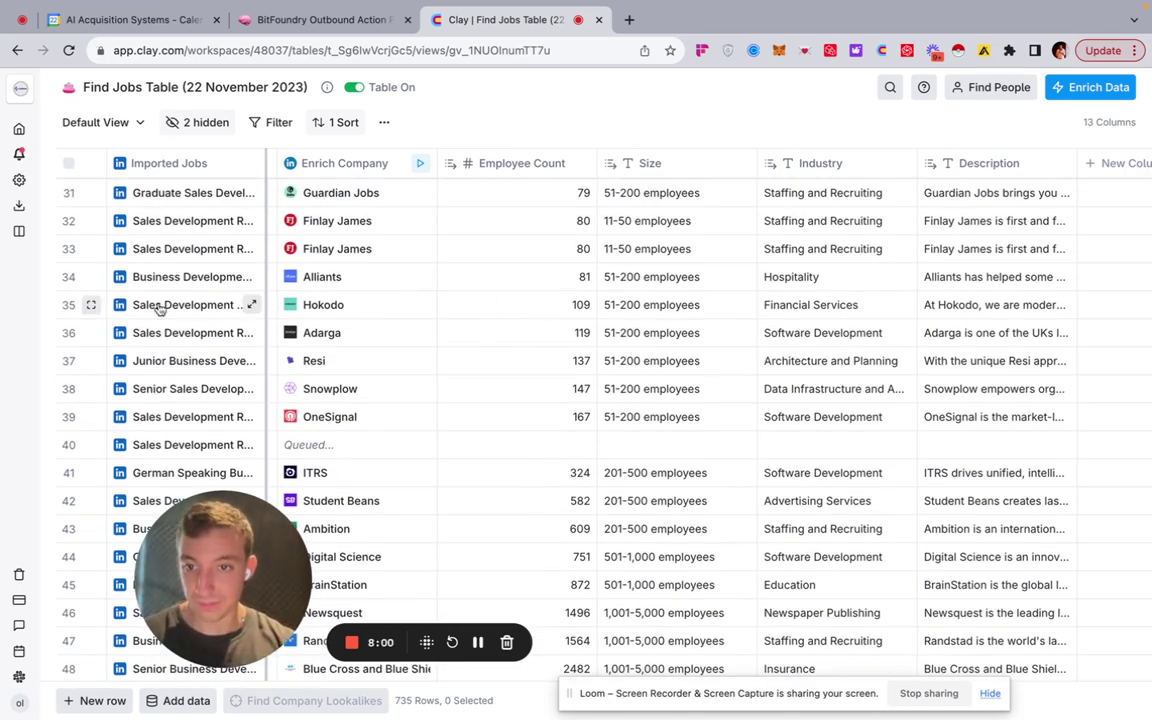
click(68, 307)
scroll(329, 396, down, 5)
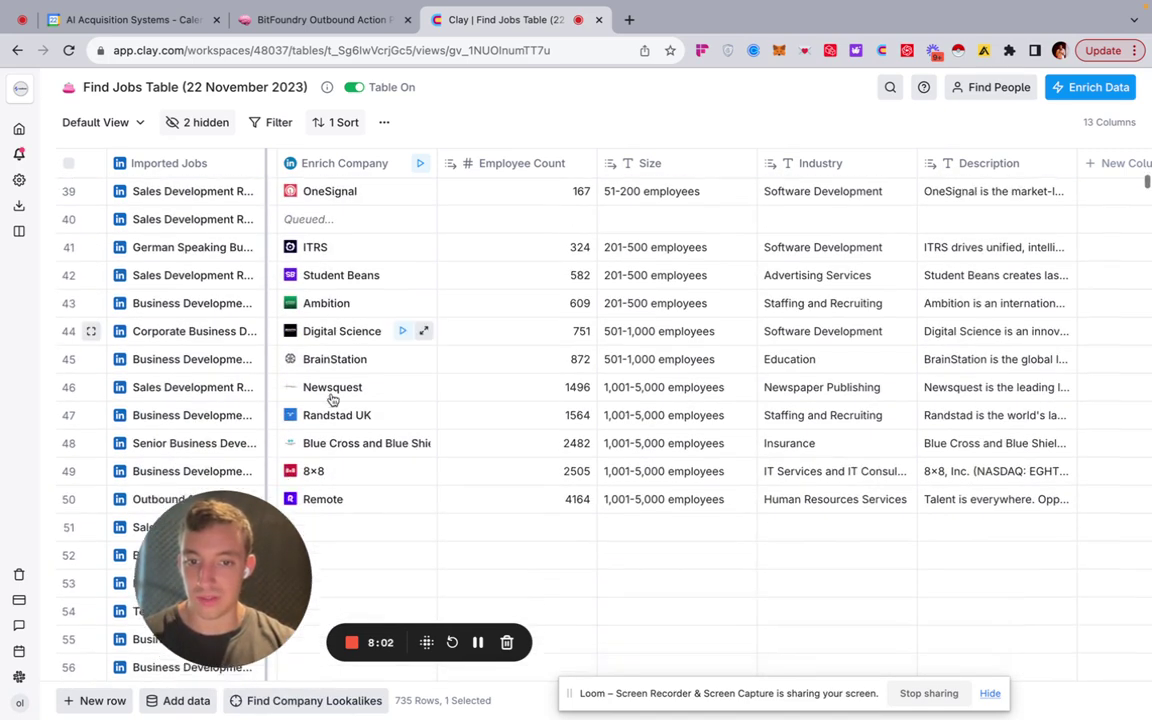
click(68, 484)
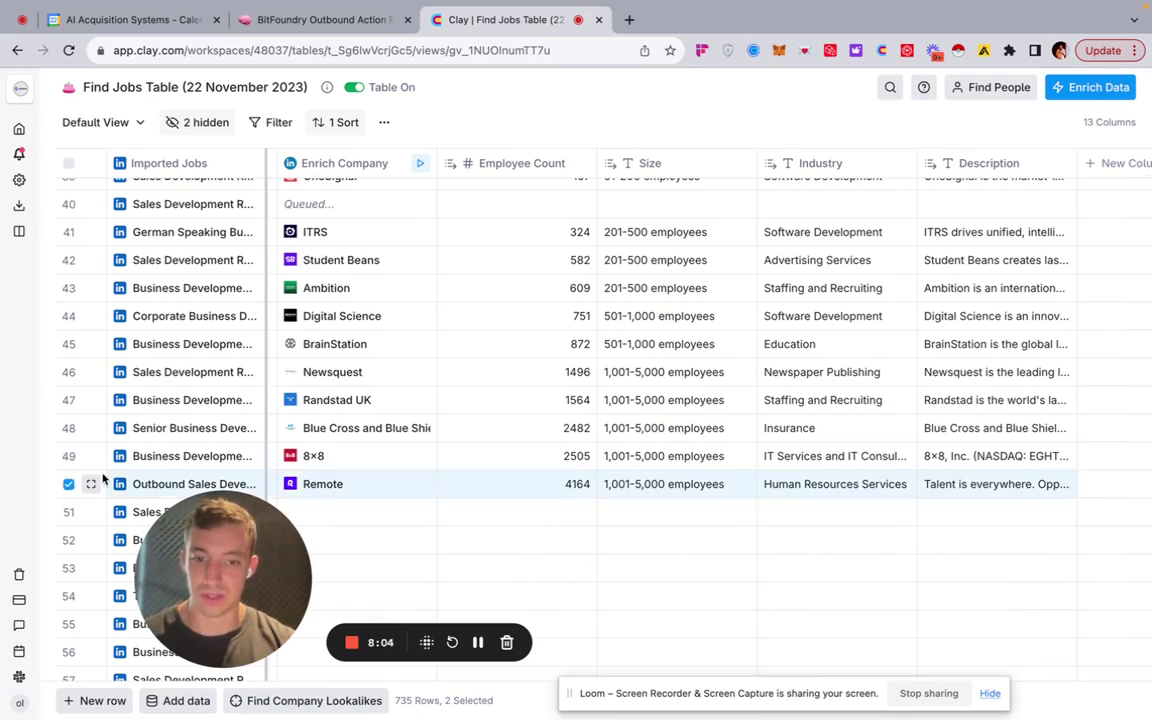
scroll(140, 410, up, 5)
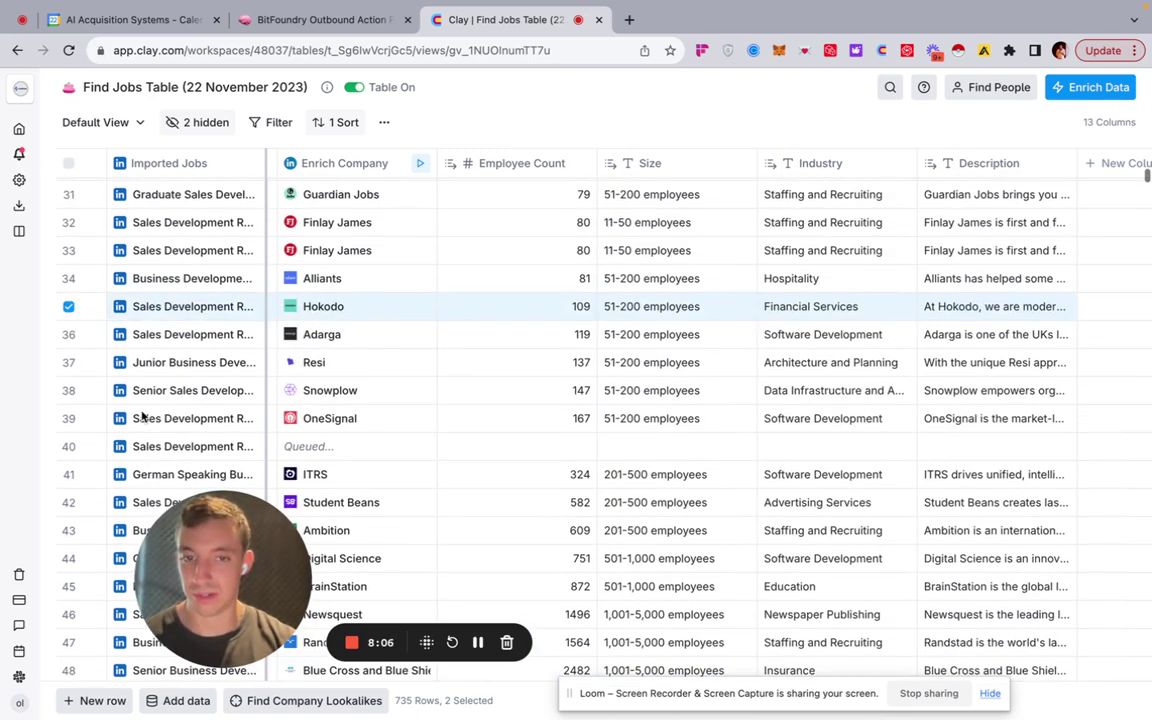
shift+click(68, 353)
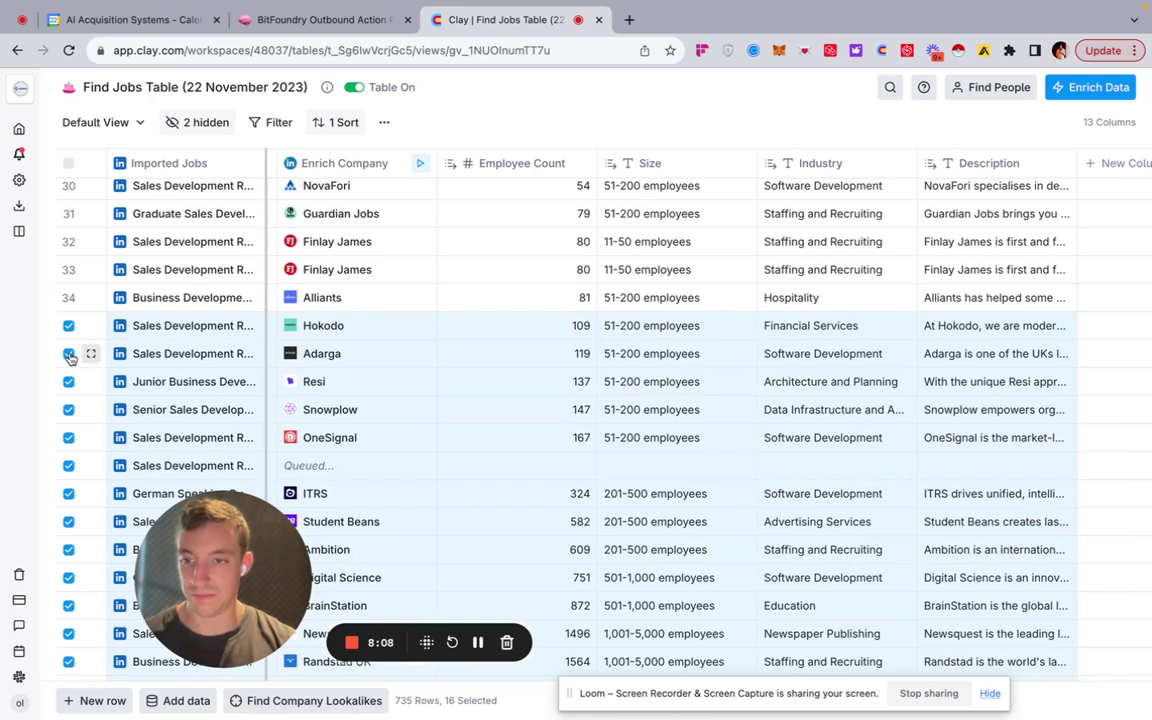
right_click(494, 364)
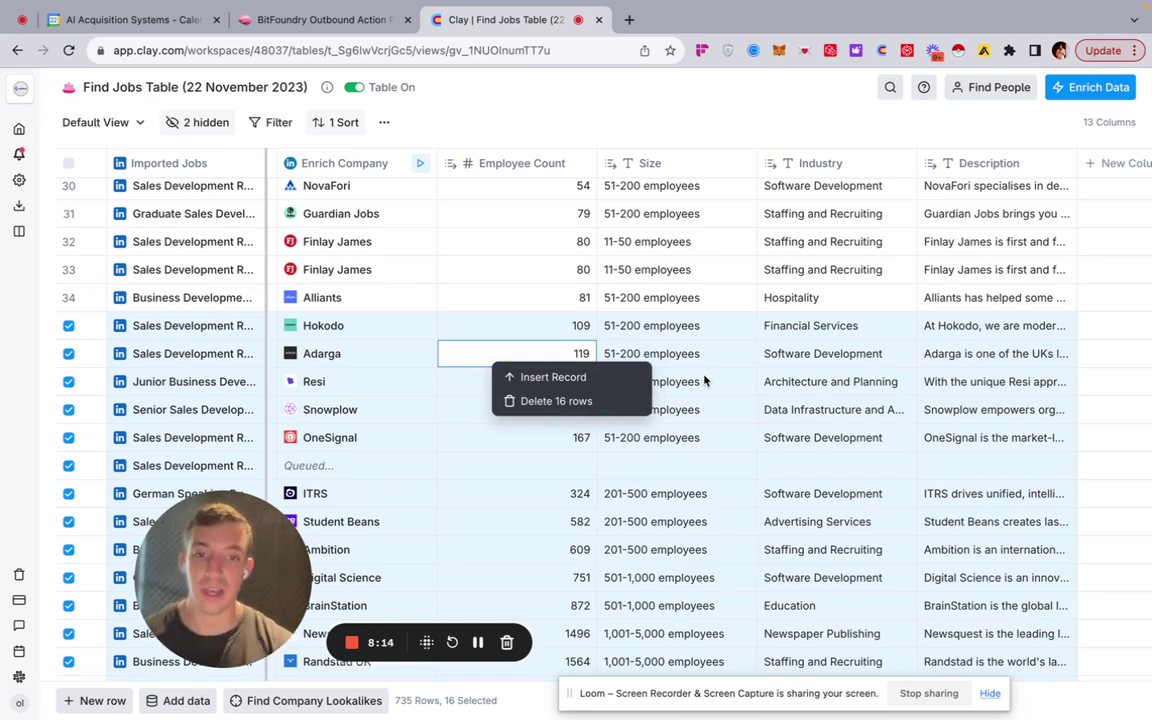
drag(481, 350, 650, 381)
scroll(586, 377, up, 2)
click(586, 377)
Review the enriched companies, employee counts and sizes from row 34 back up to the first row.
scroll(656, 378, up, 4)
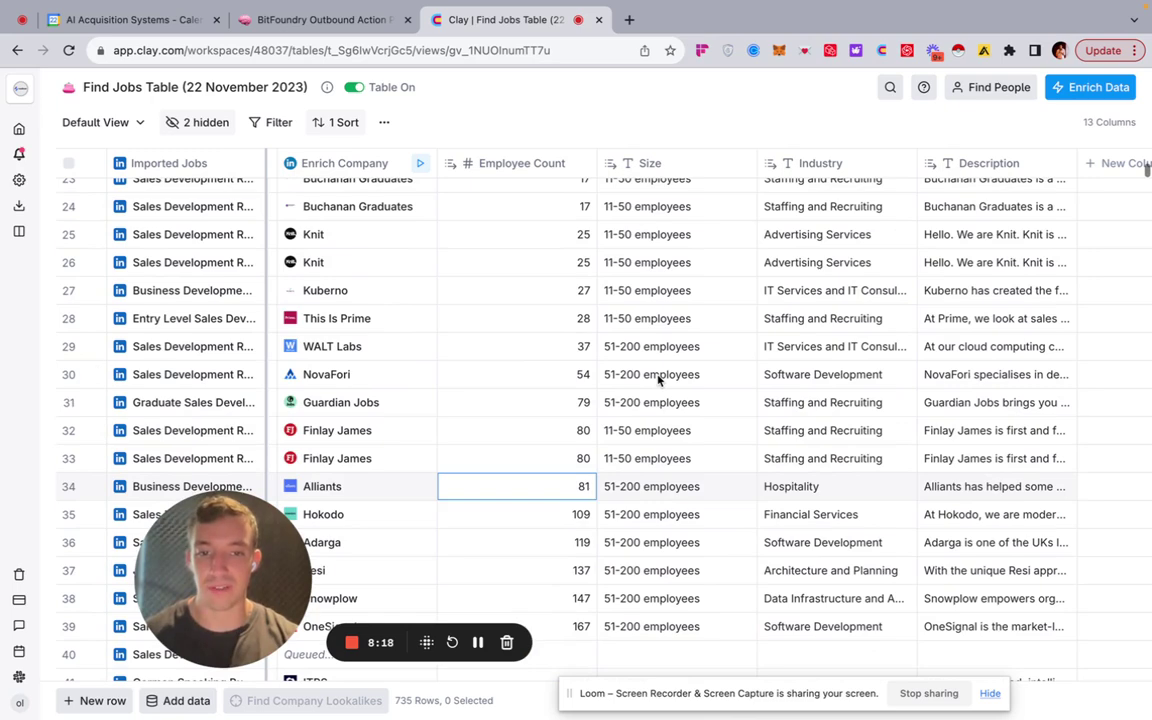
scroll(661, 409, up, 7)
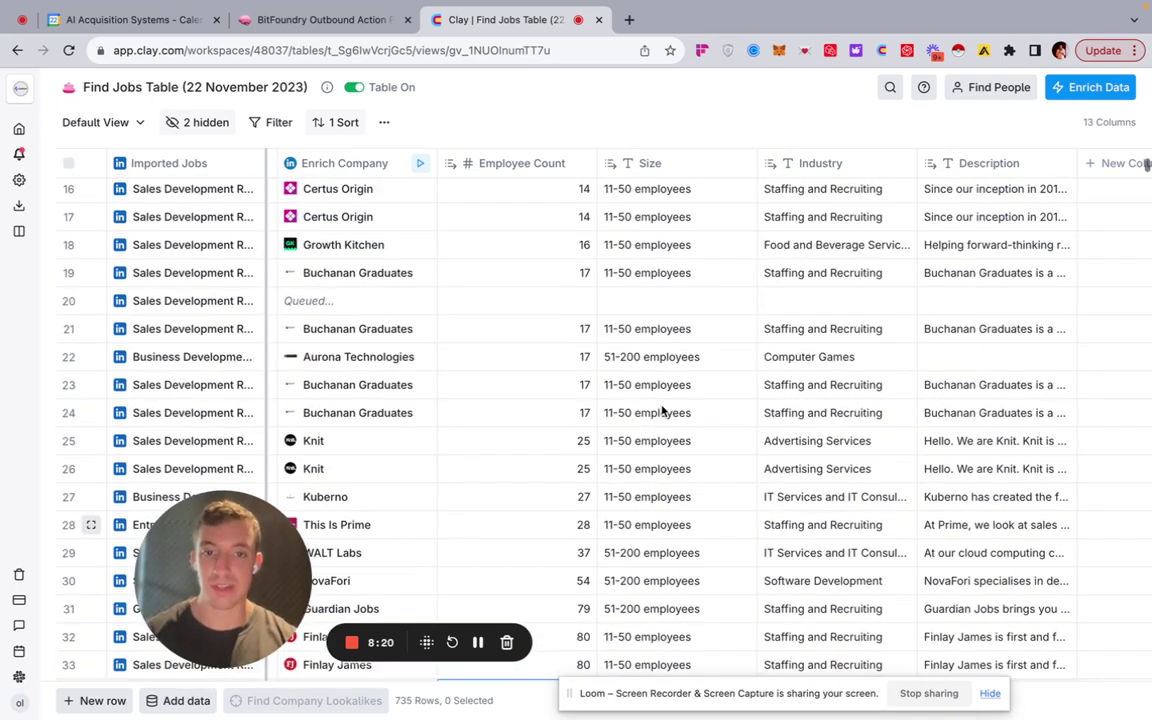
scroll(661, 409, up, 5)
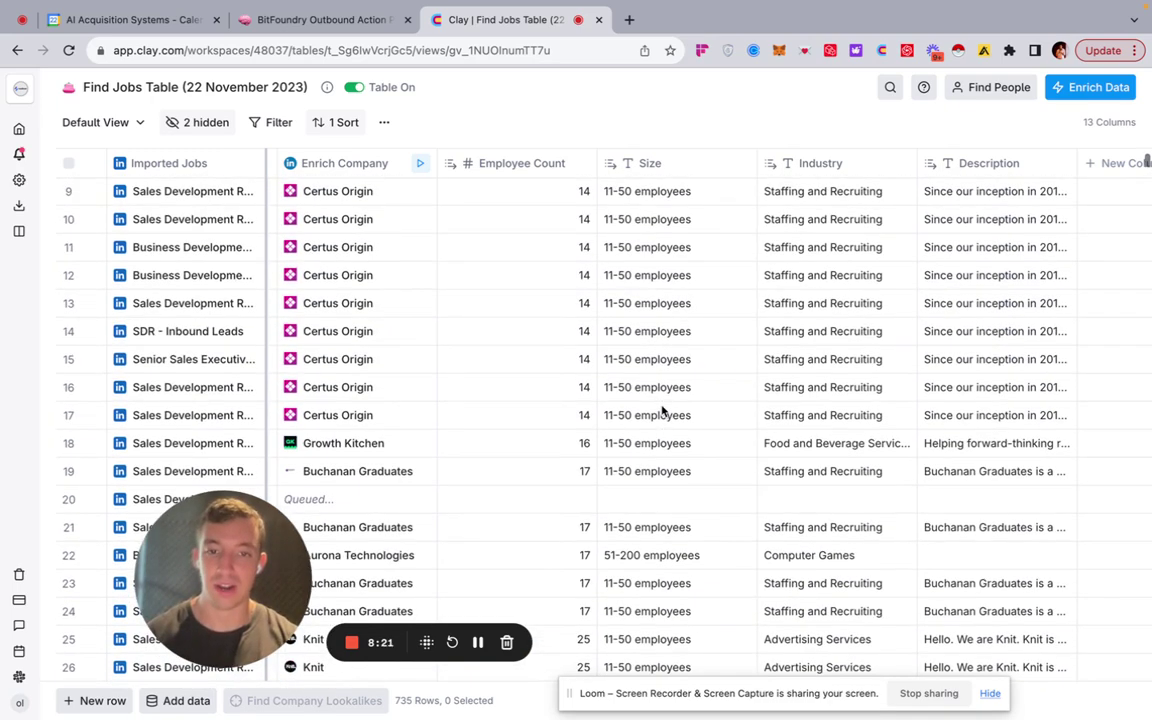
scroll(661, 409, up, 1)
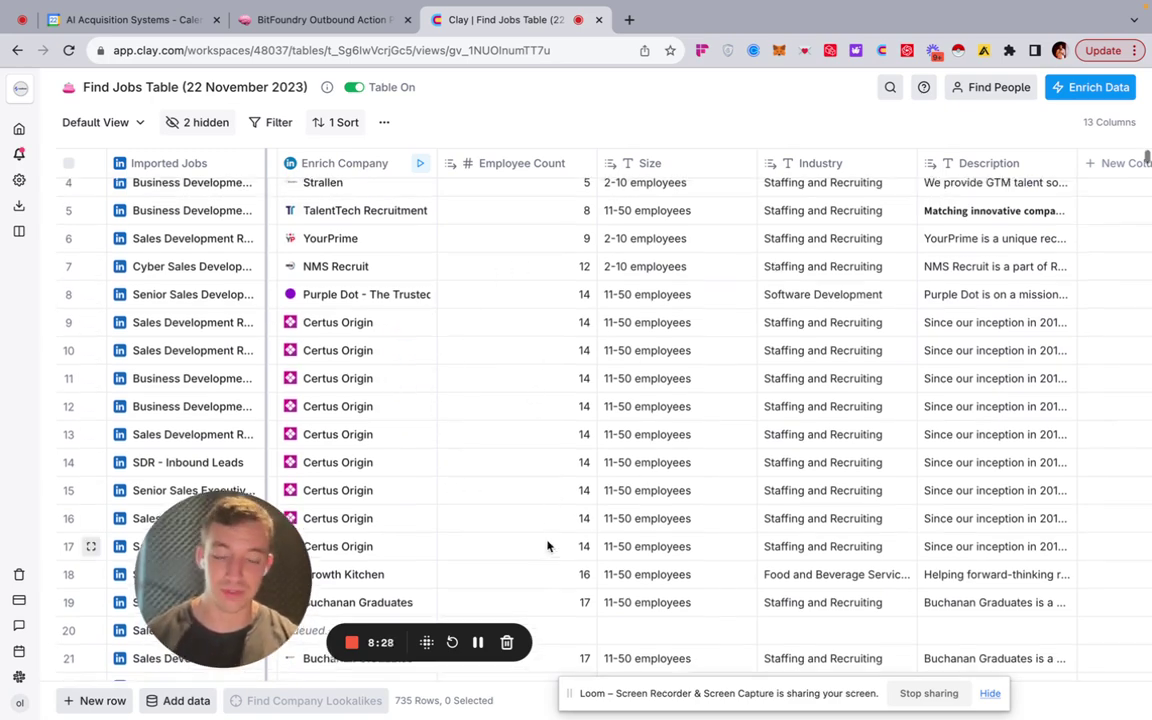
scroll(548, 545, right, 1)
scroll(548, 545, right, 1)
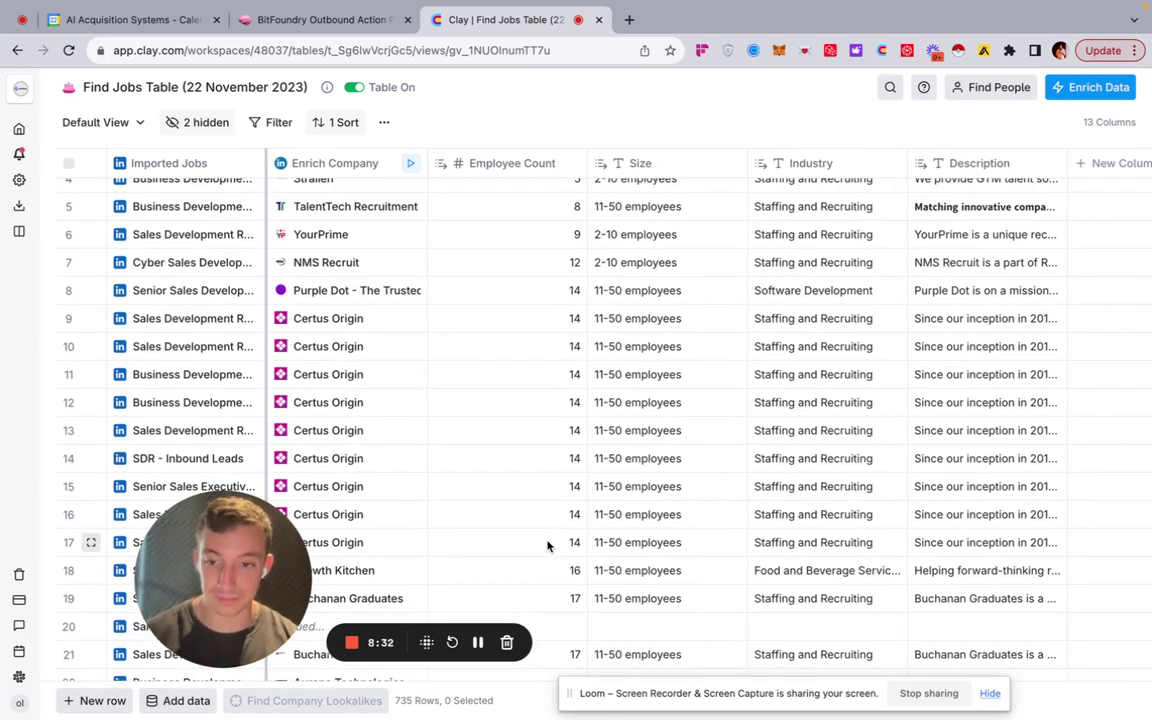
scroll(548, 545, up, 2)
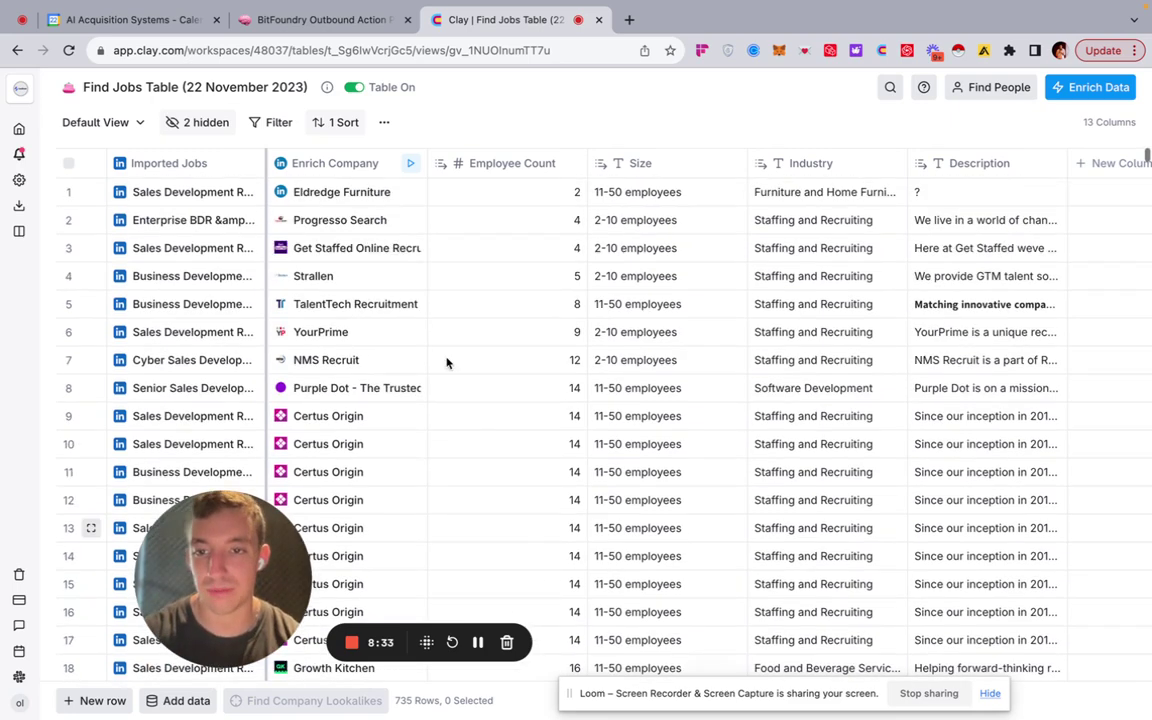
Examine the Industry values of the enriched companies, comparing staffing and recruiting firms with software development companies.
click(812, 222)
scroll(817, 400, down, 5)
scroll(818, 398, up, 5)
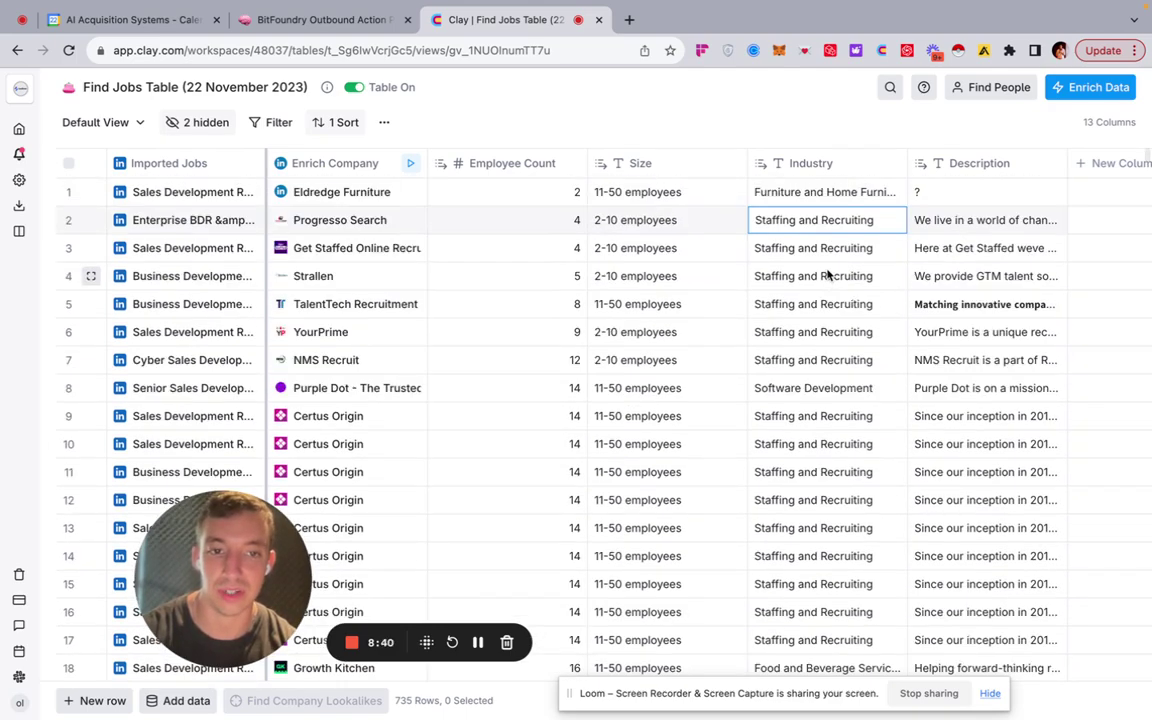
scroll(838, 481, down, 10)
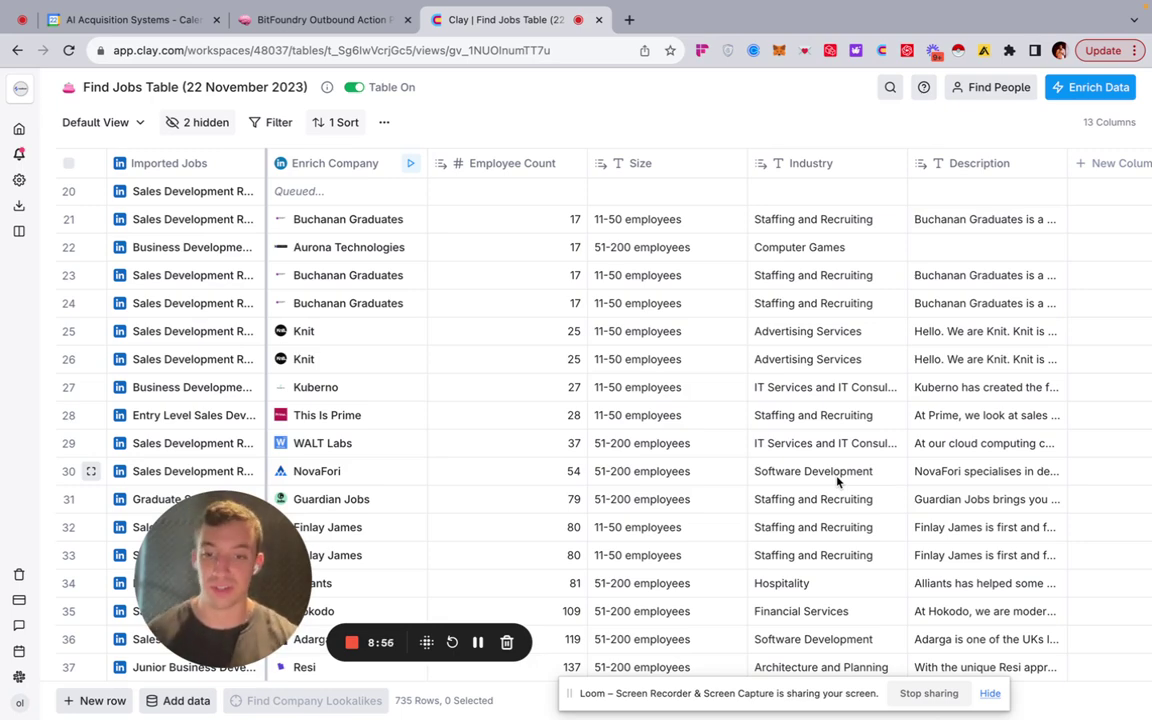
scroll(837, 480, down, 5)
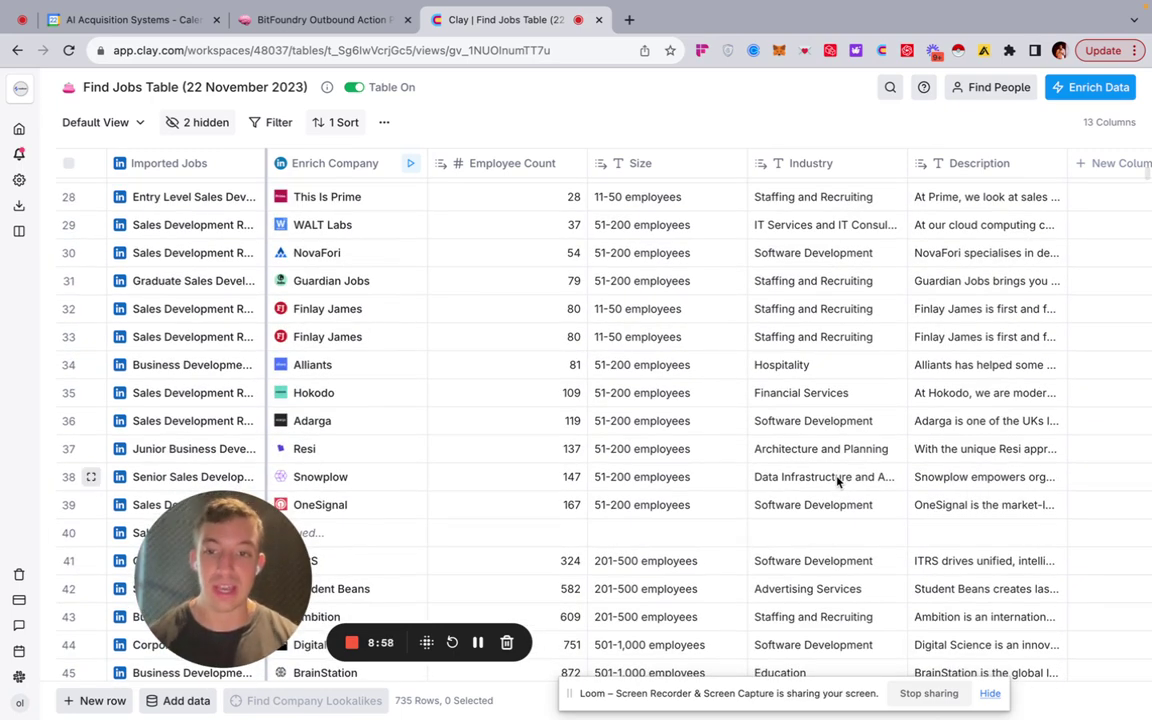
click(825, 532)
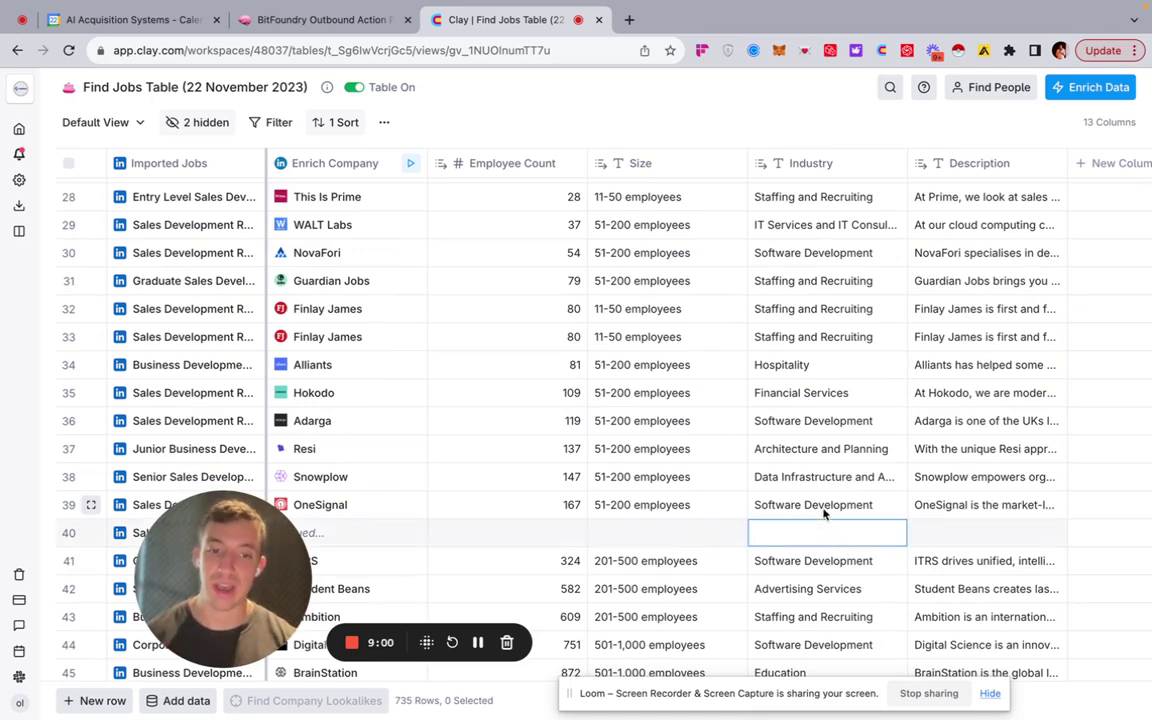
click(825, 504)
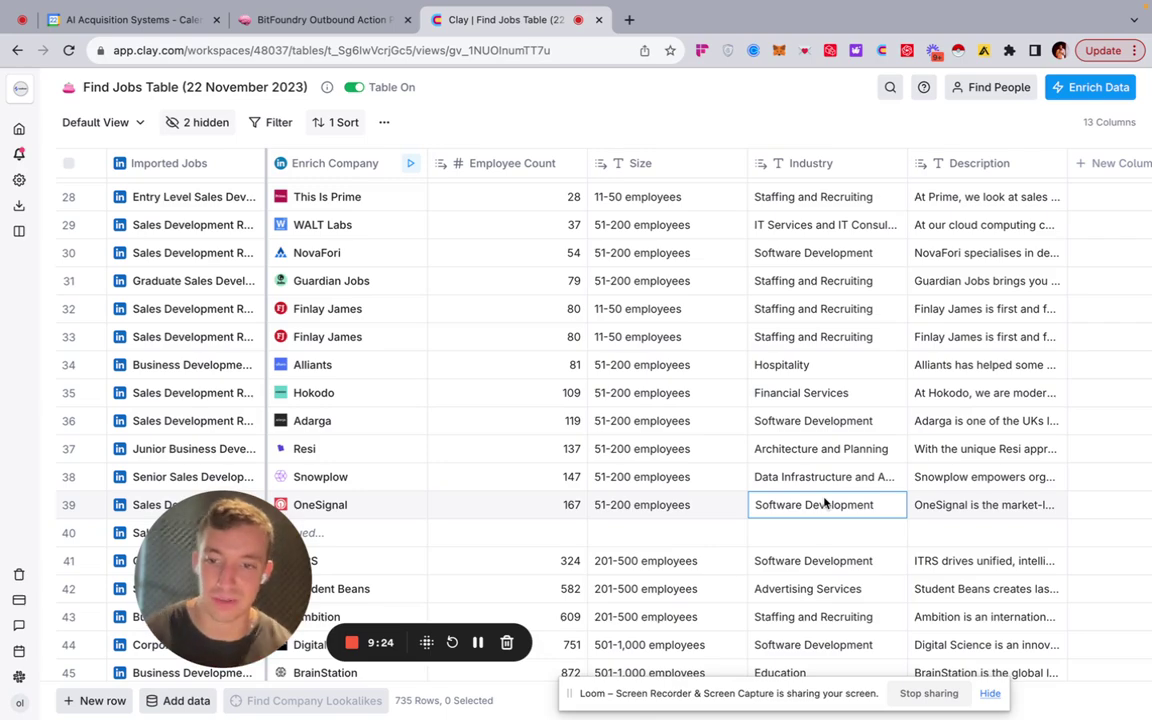
scroll(824, 503, up, 5)
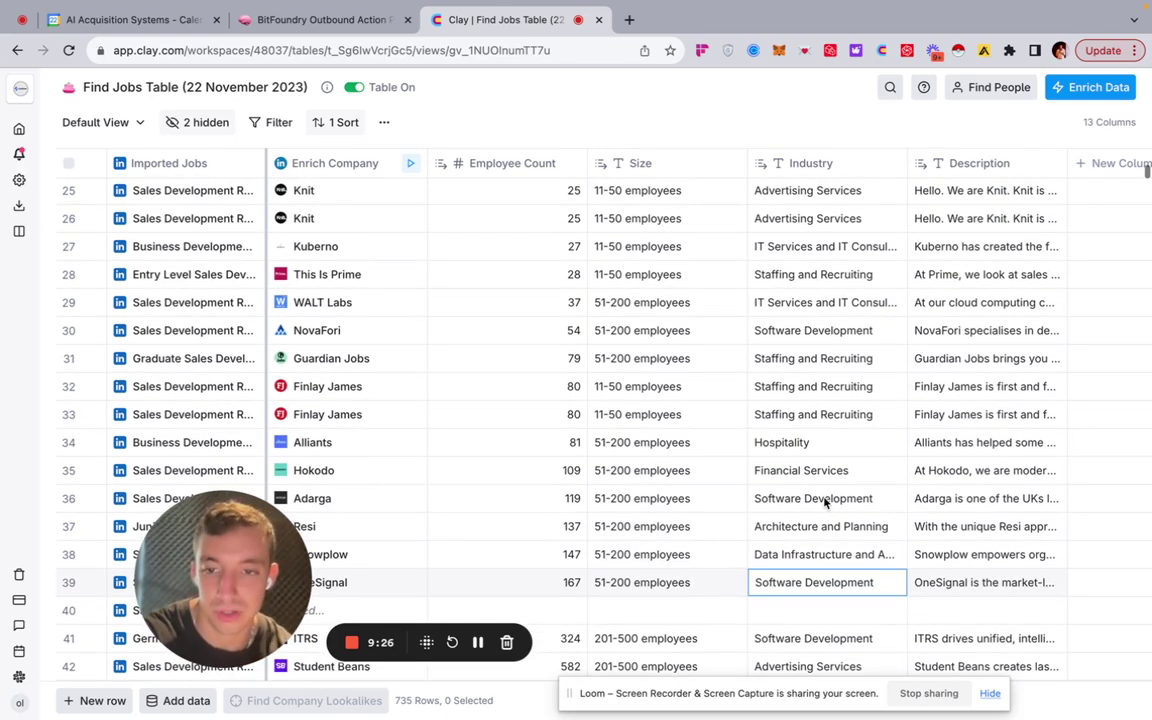
scroll(824, 503, up, 8)
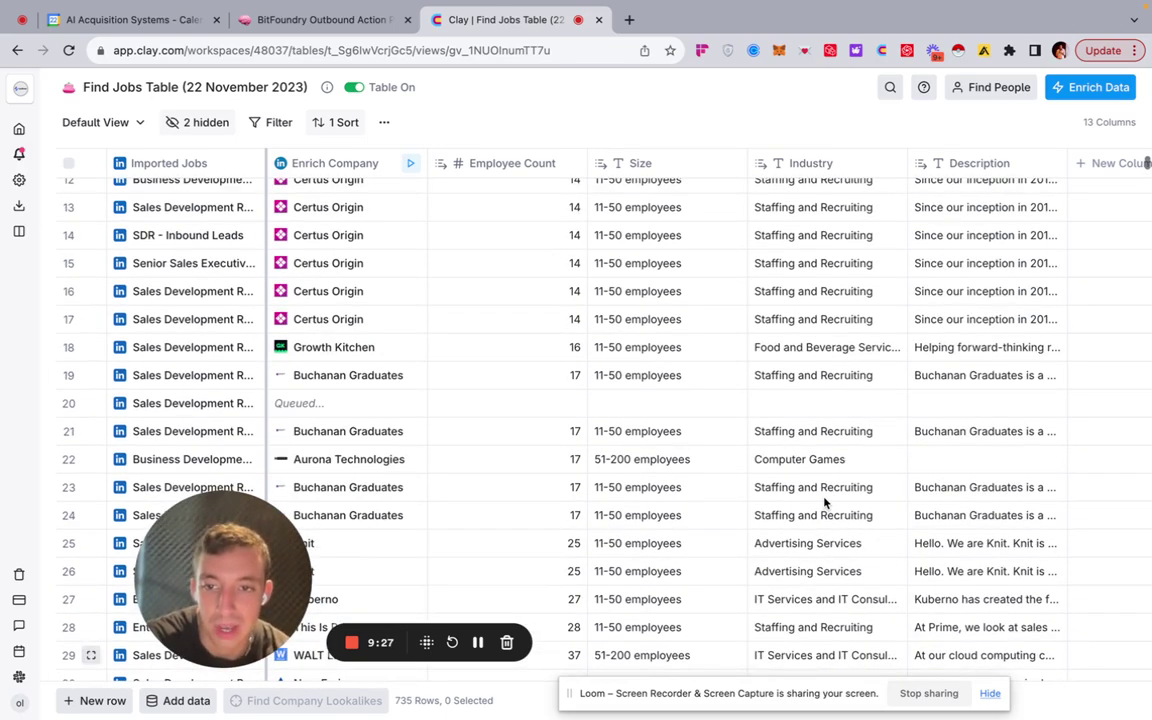
Compare the company domains and posting dates with the enriched company data in rows 9 to 29.
scroll(824, 503, down, 5)
scroll(824, 503, left, 2)
scroll(824, 503, left, 5)
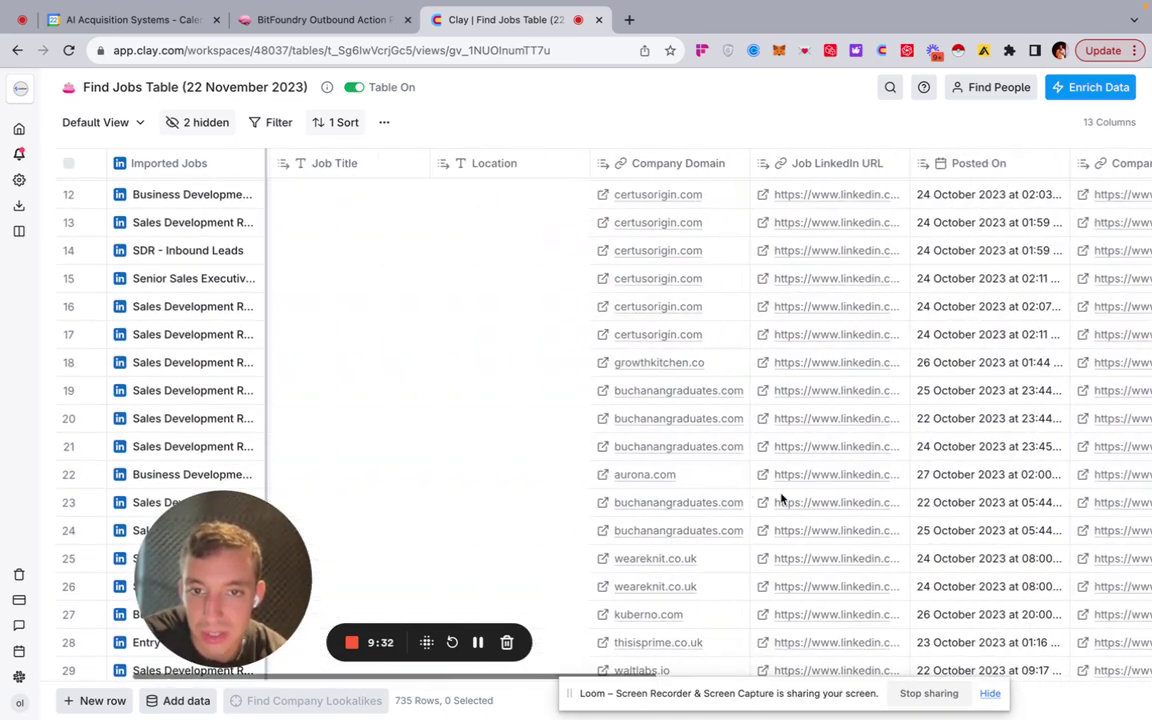
scroll(712, 482, right, 4)
scroll(722, 484, right, 4)
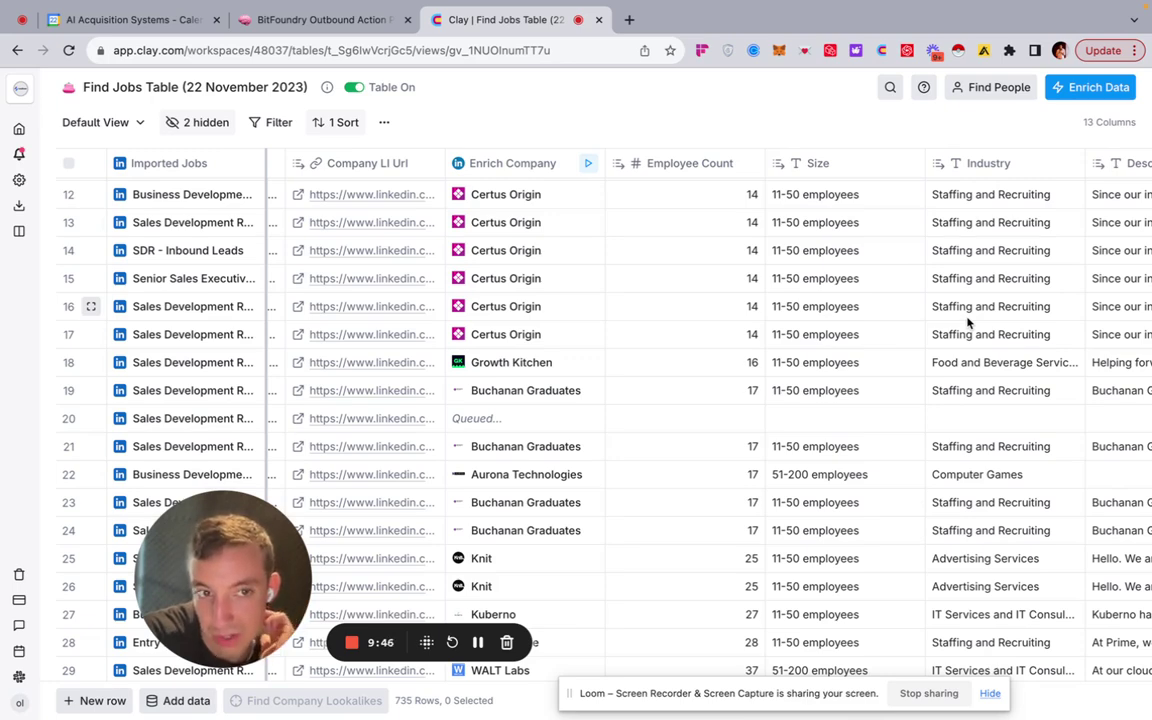
scroll(970, 350, right, 2)
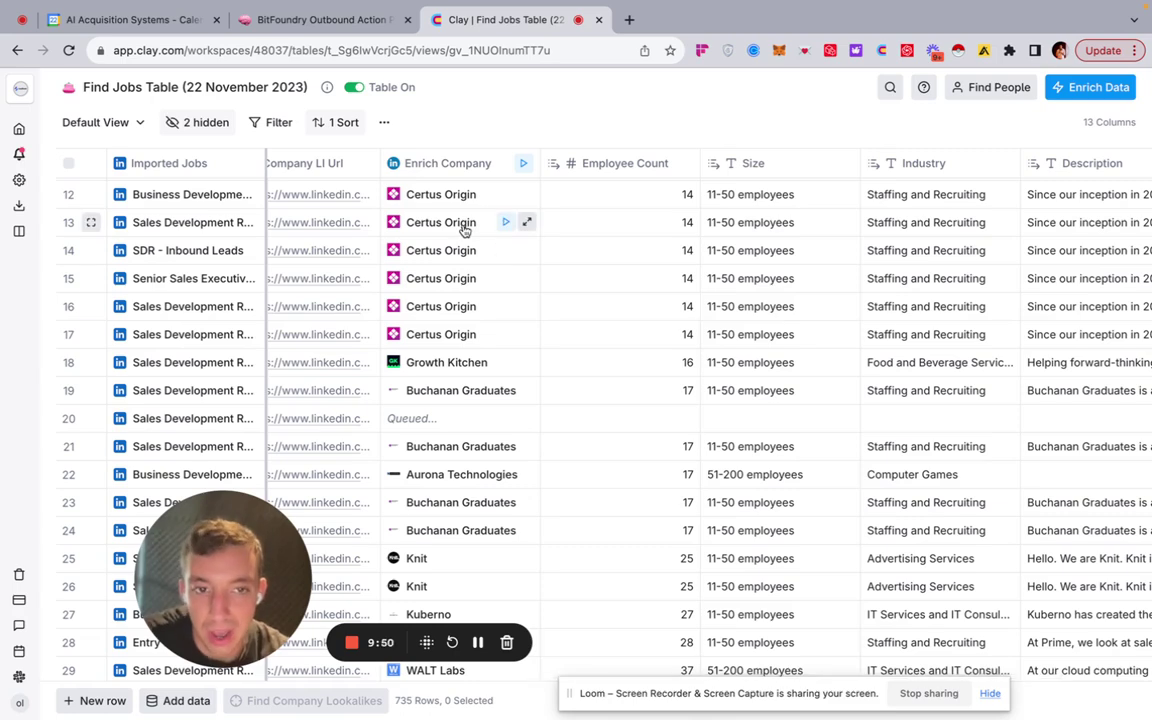
scroll(880, 300, up, 3)
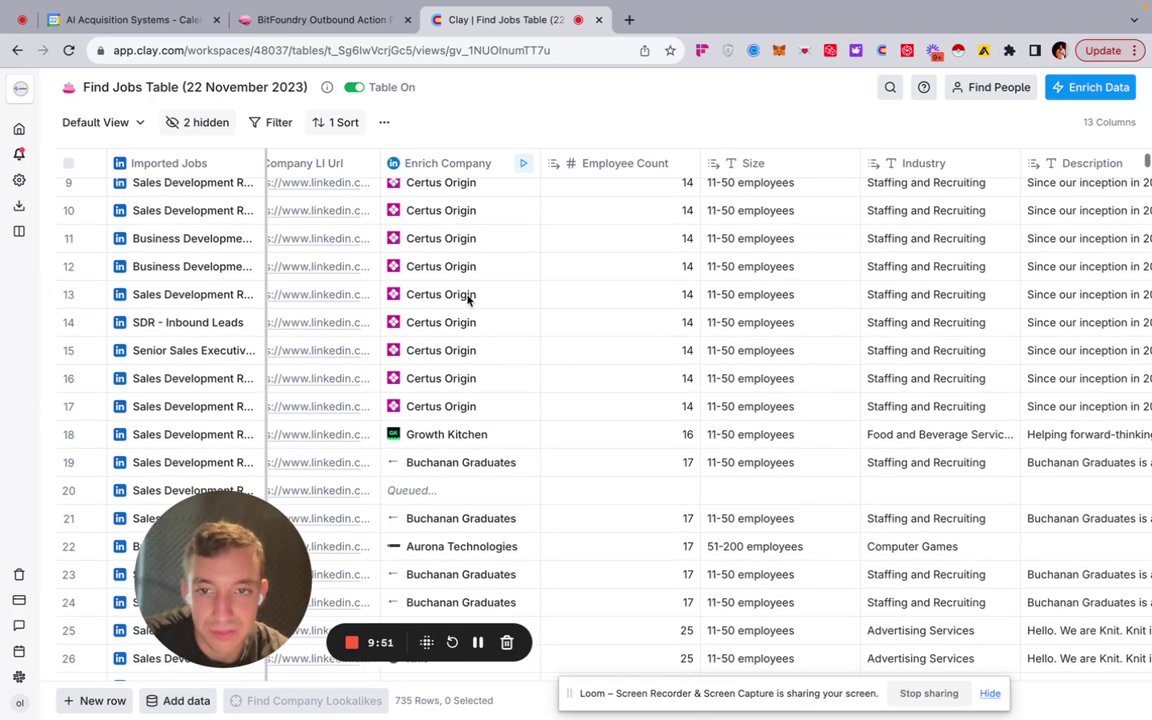
Open the LinkedIn job posting for YourPrime in row 6, keeping only one copy of it open.
scroll(486, 280, left, 10)
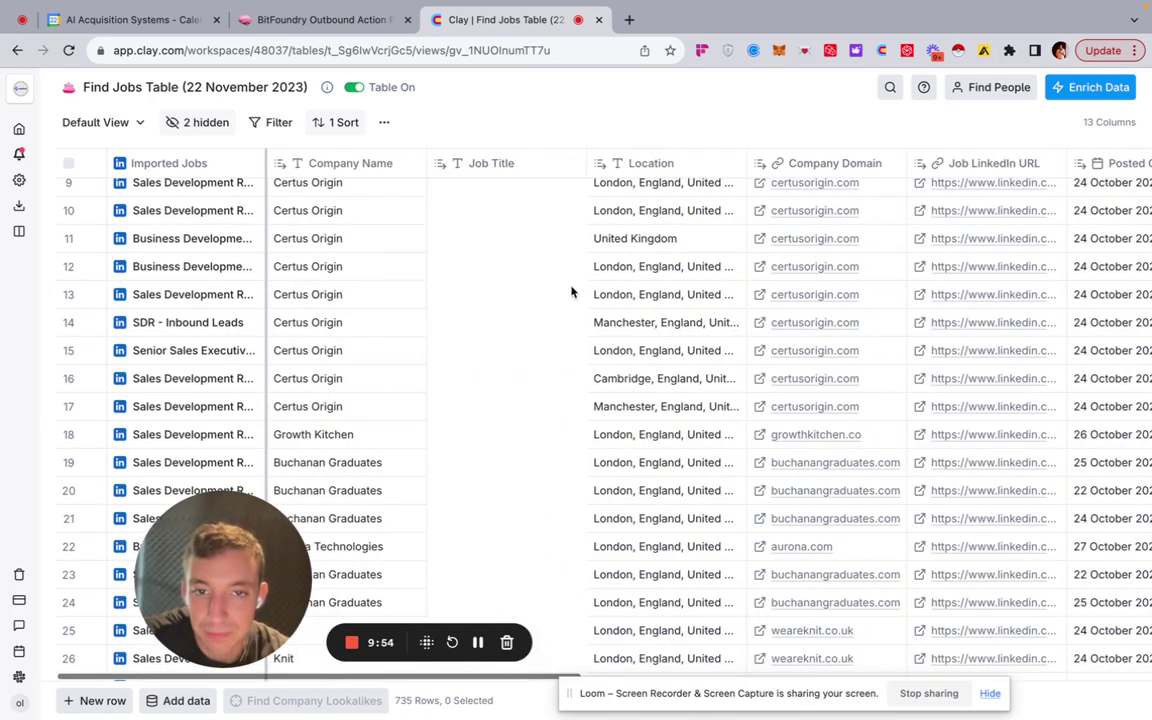
scroll(694, 406, up, 8)
scroll(694, 406, right, 3)
click(712, 494)
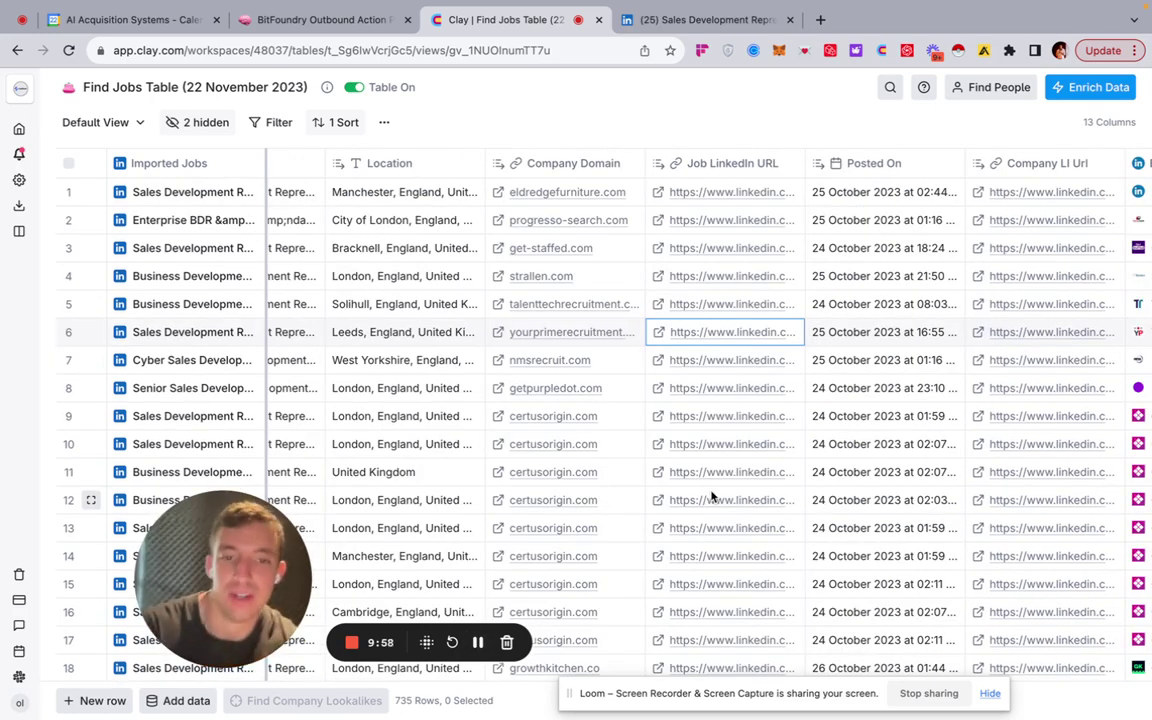
scroll(712, 494, right, 1)
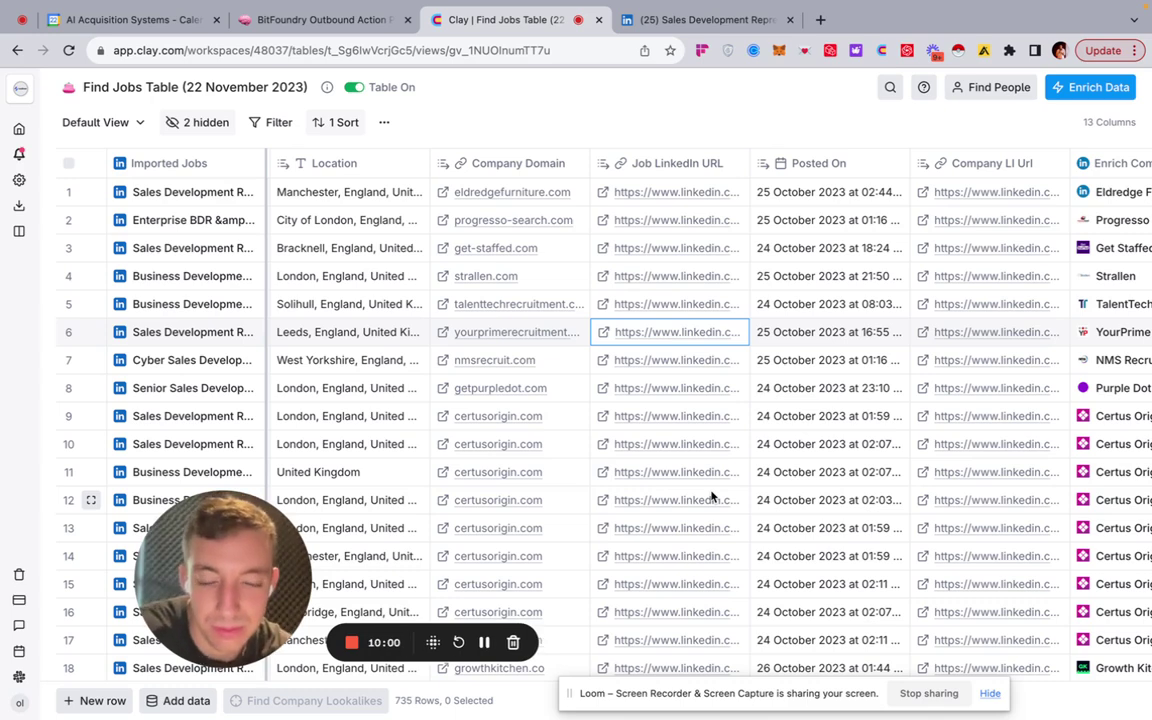
scroll(740, 488, right, 1)
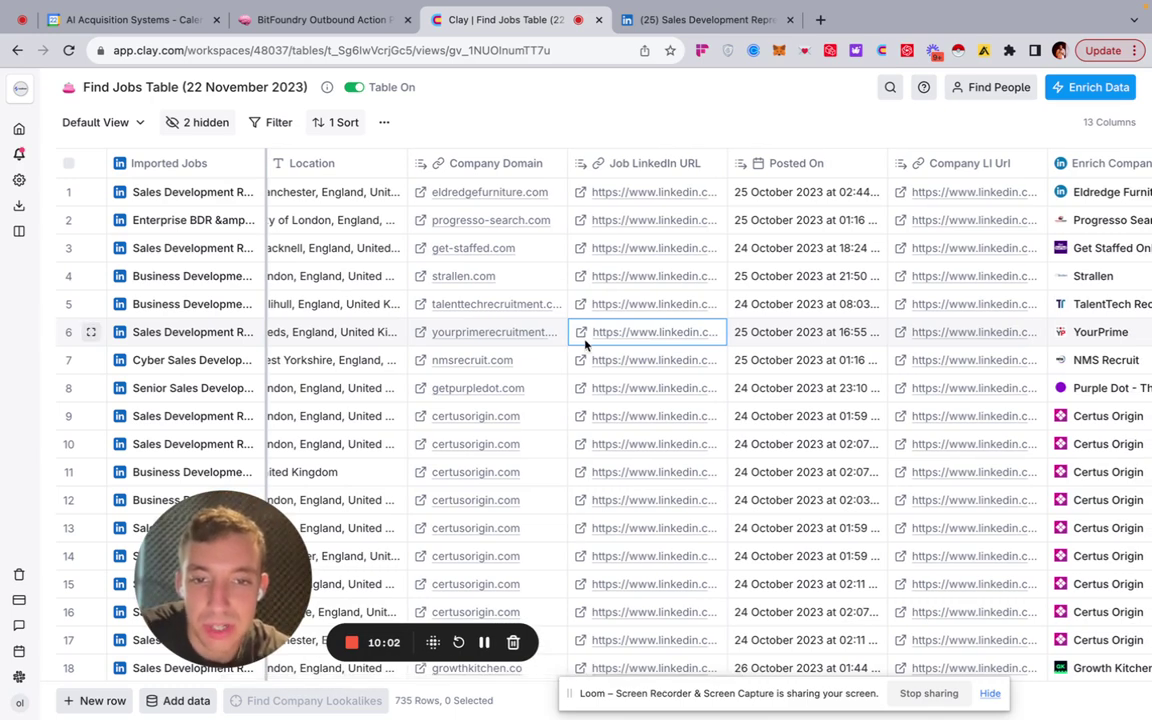
scroll(586, 337, right, 1)
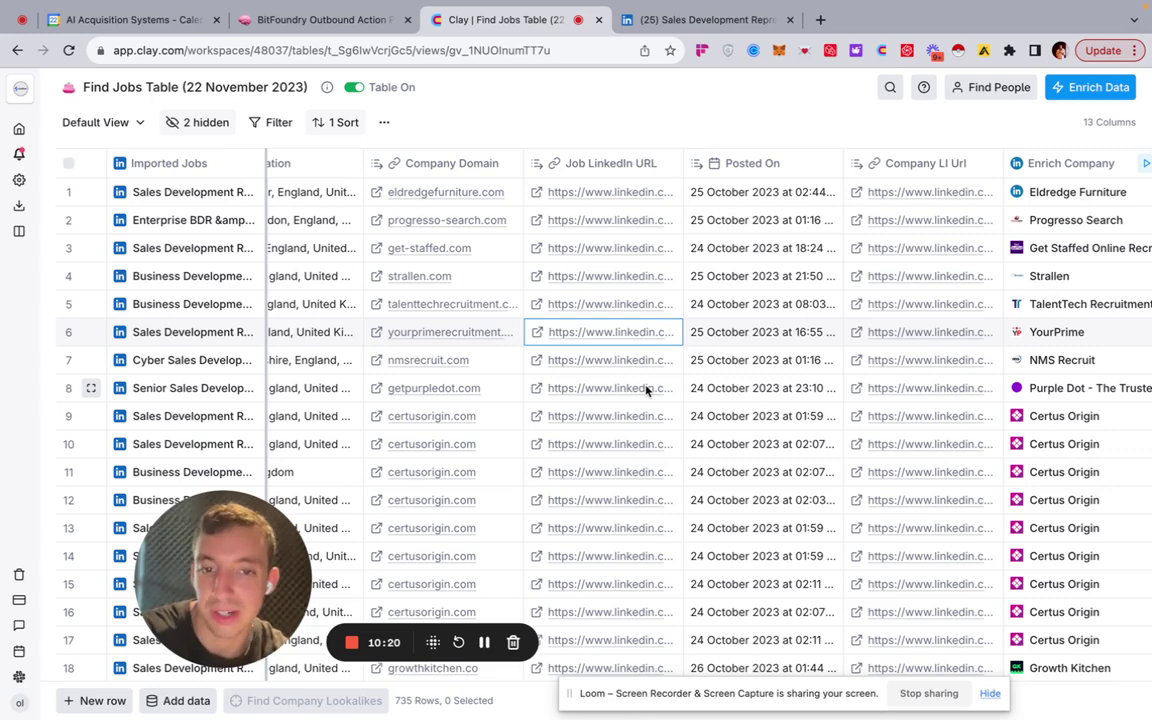
click(532, 332)
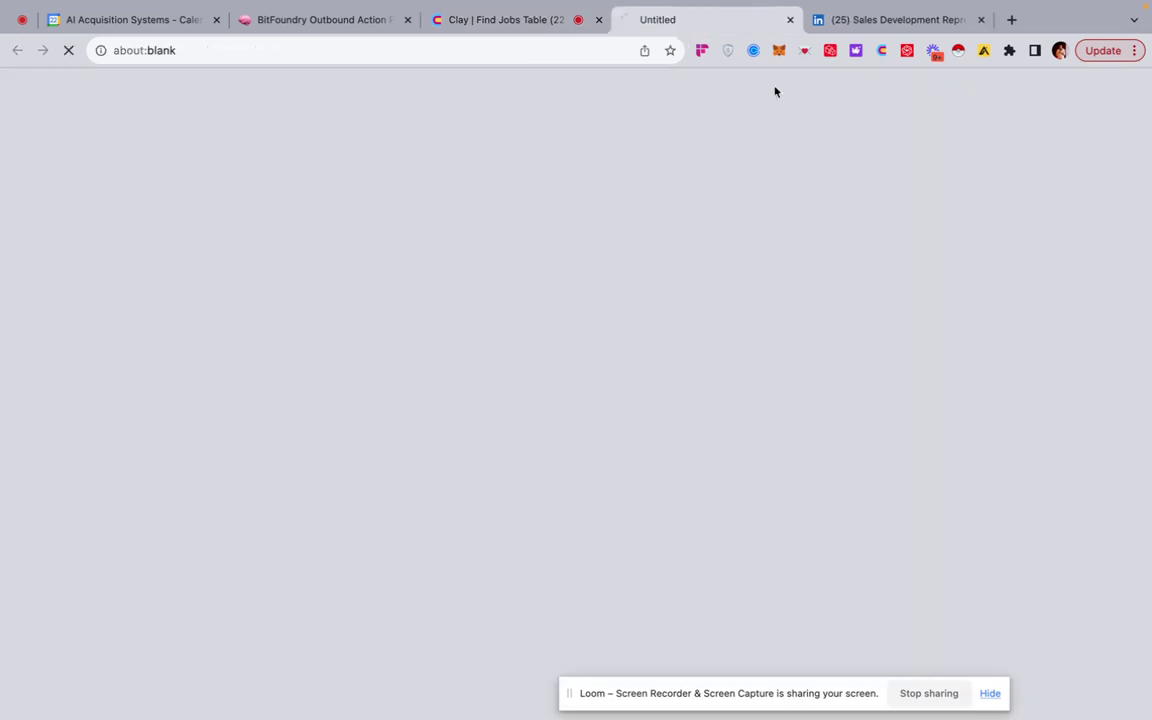
click(887, 19)
key(super+w)
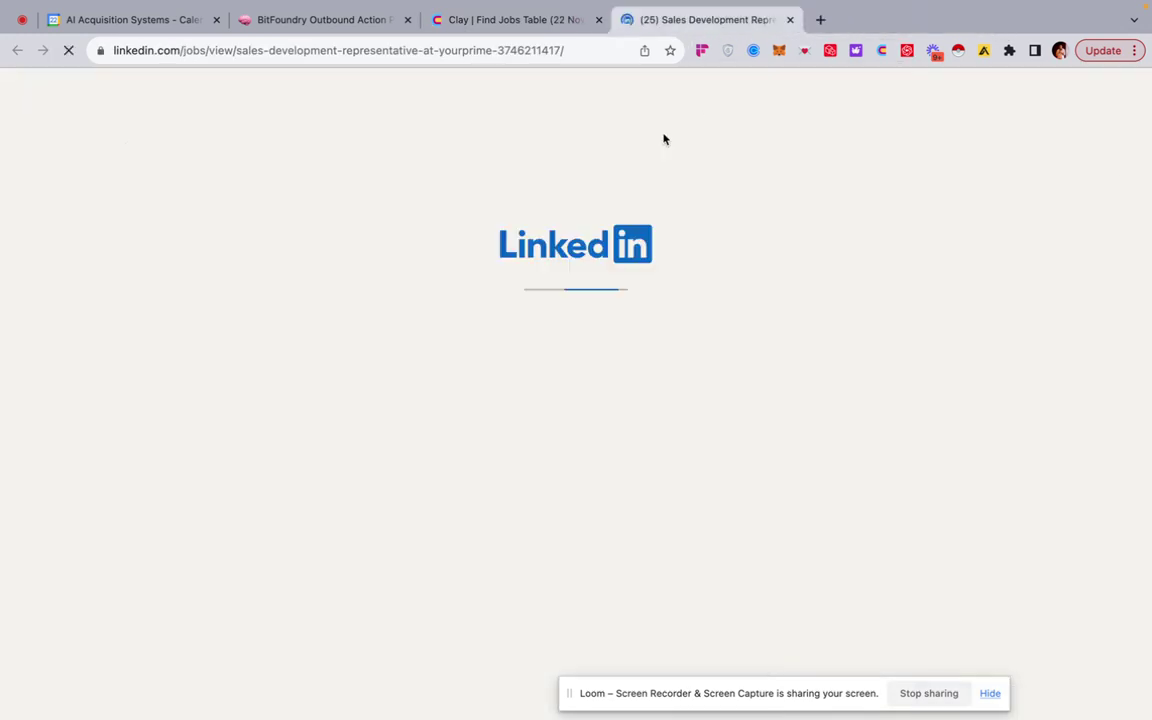
Examine the YourPrime Sales Development Representative posting, including its job details, hiring team and job description.
scroll(210, 258, down, 2)
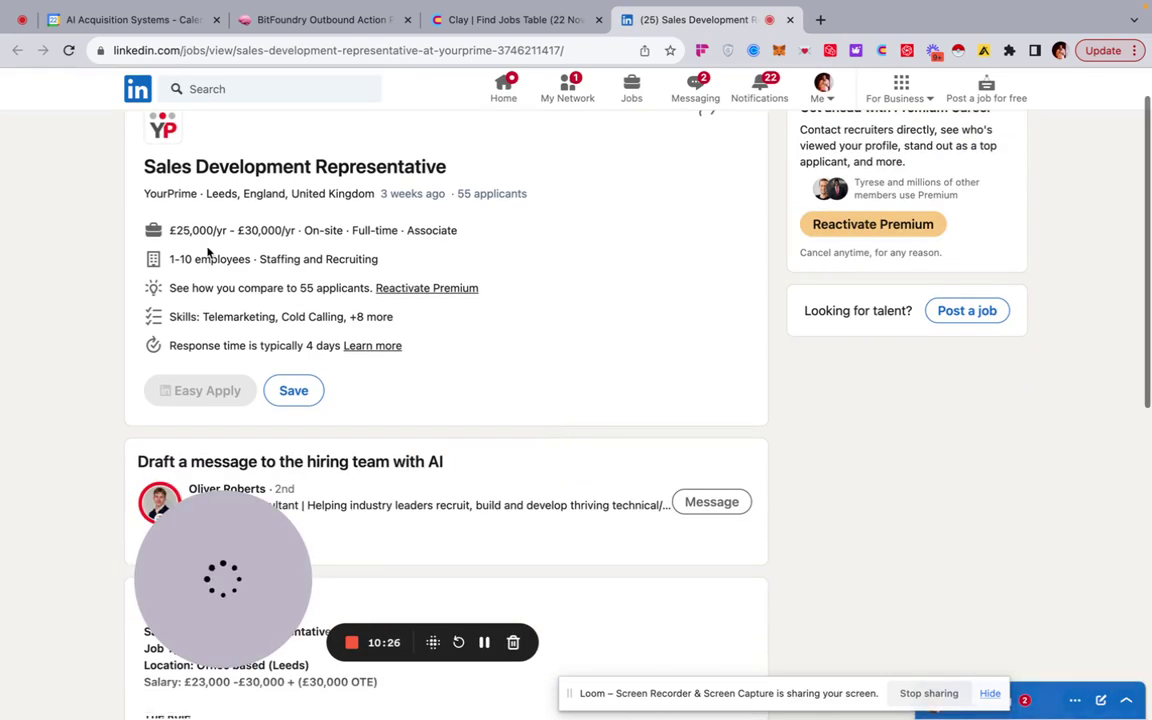
scroll(362, 457, down, 2)
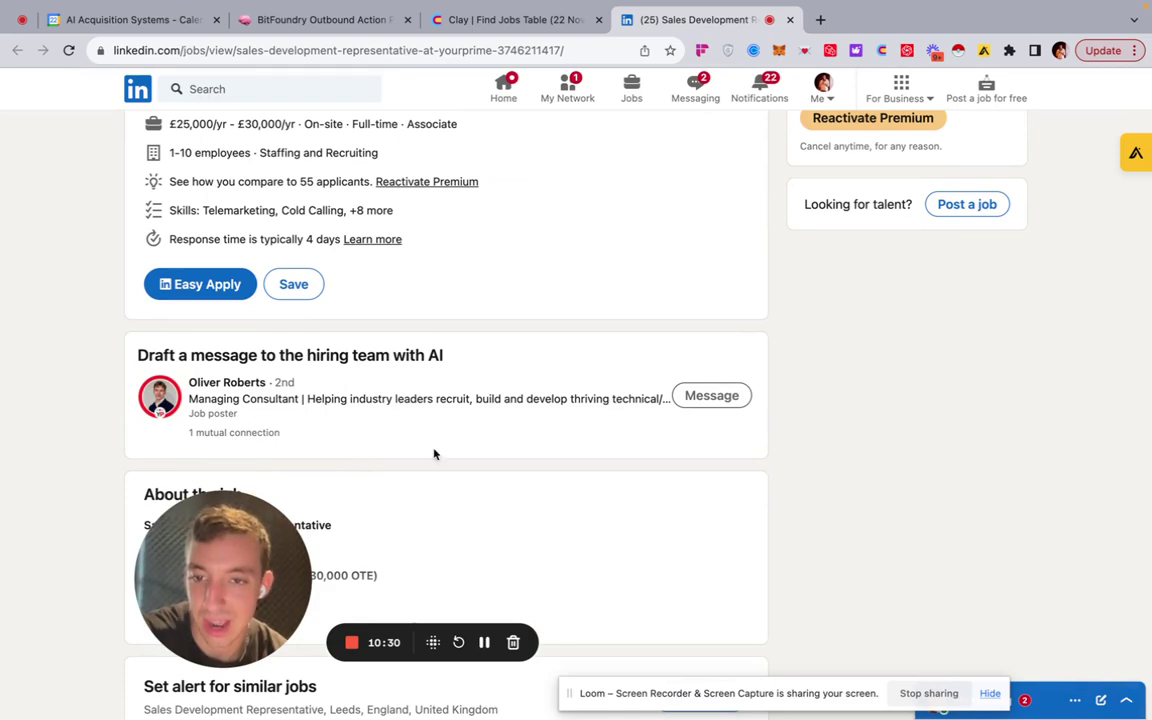
scroll(436, 450, down, 3)
scroll(489, 437, down, 2)
scroll(490, 437, up, 10)
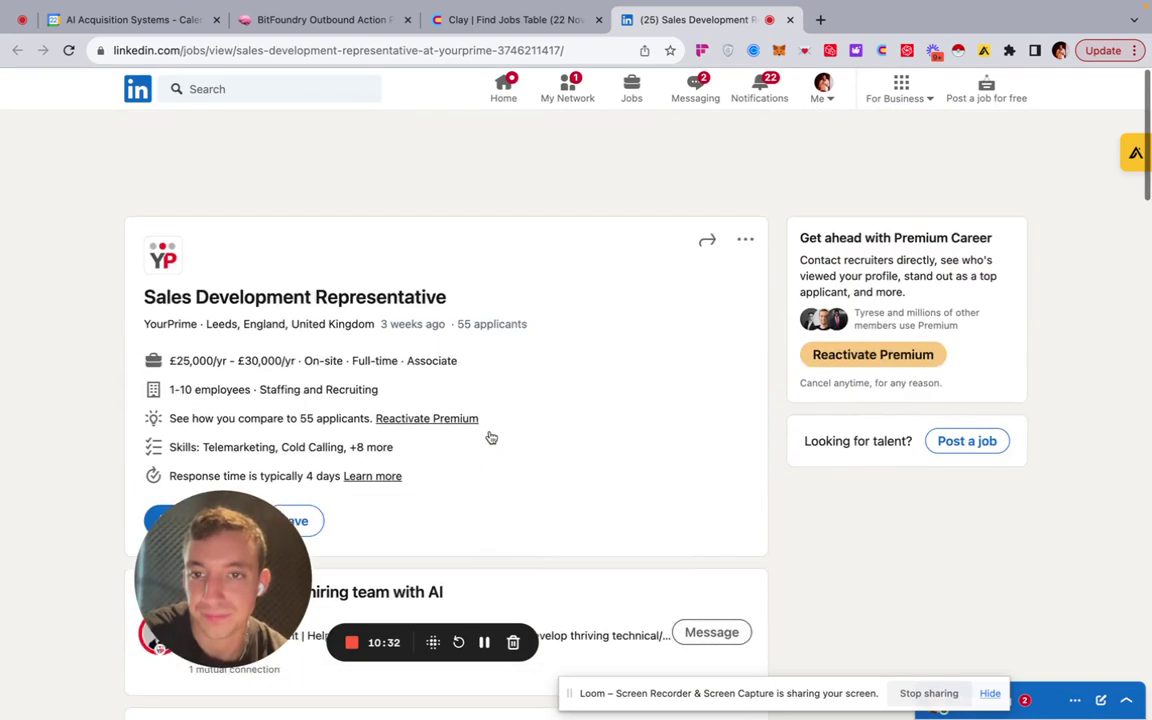
Return to the Clay jobs table, open the LinkedIn job posting for Certus Origin in row 9, and examine its details.
scroll(490, 437, down, 1)
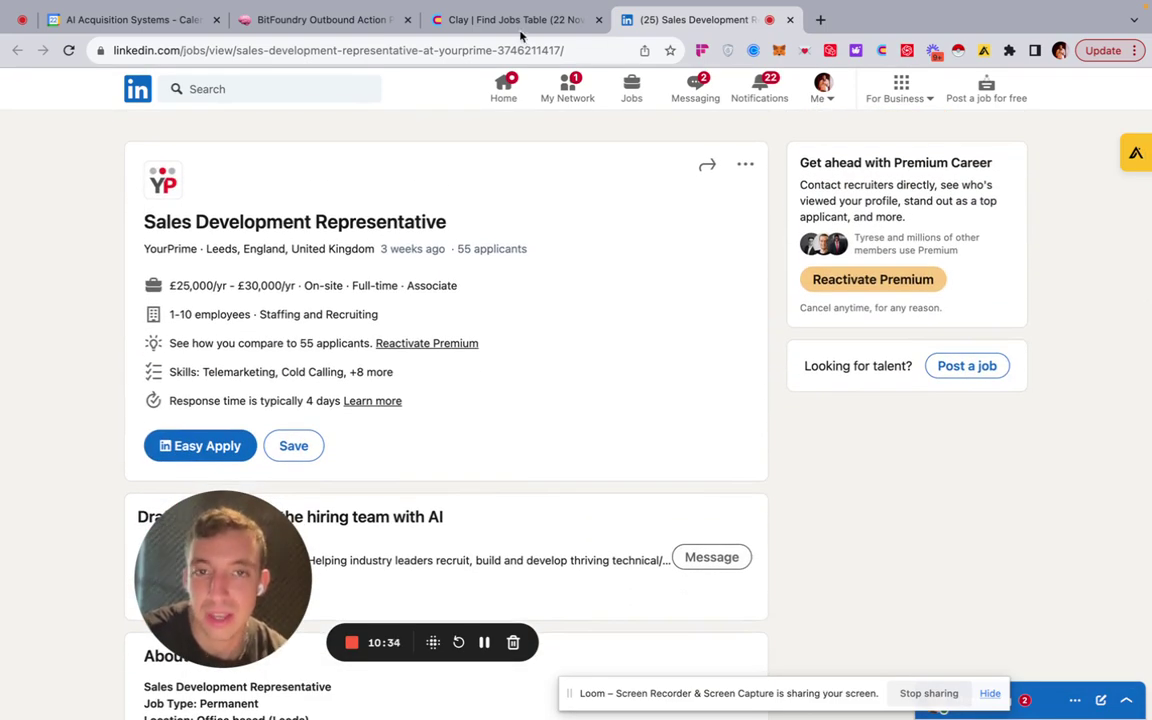
click(470, 19)
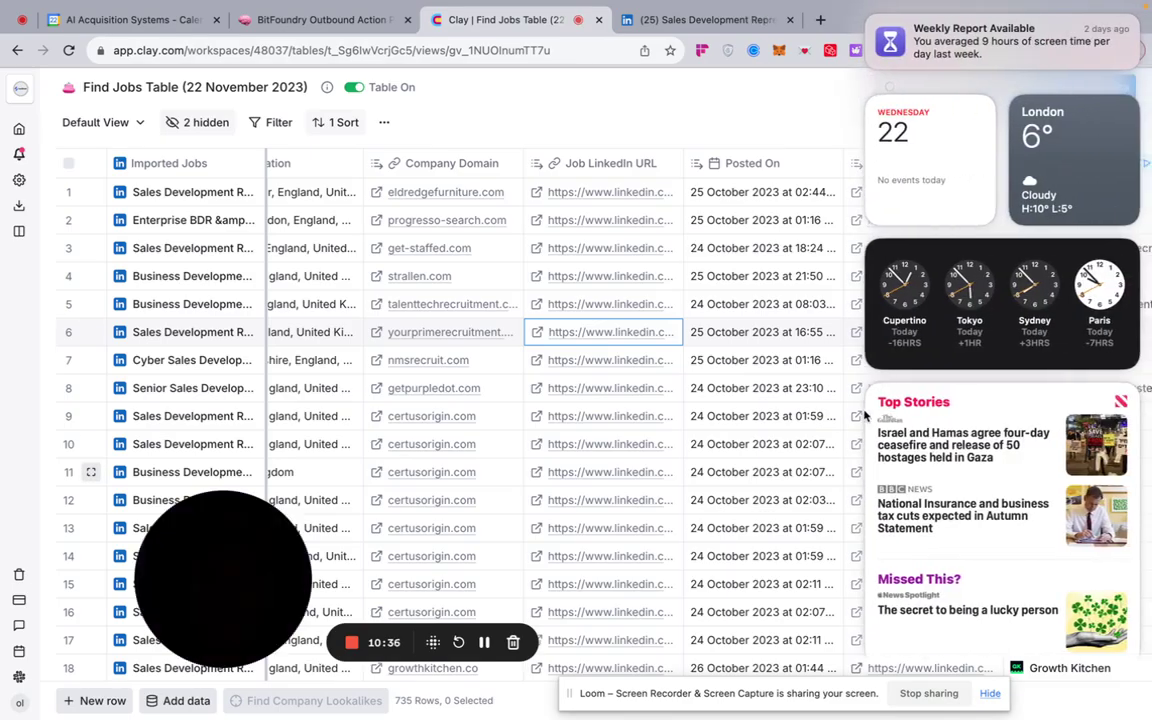
click(918, 464)
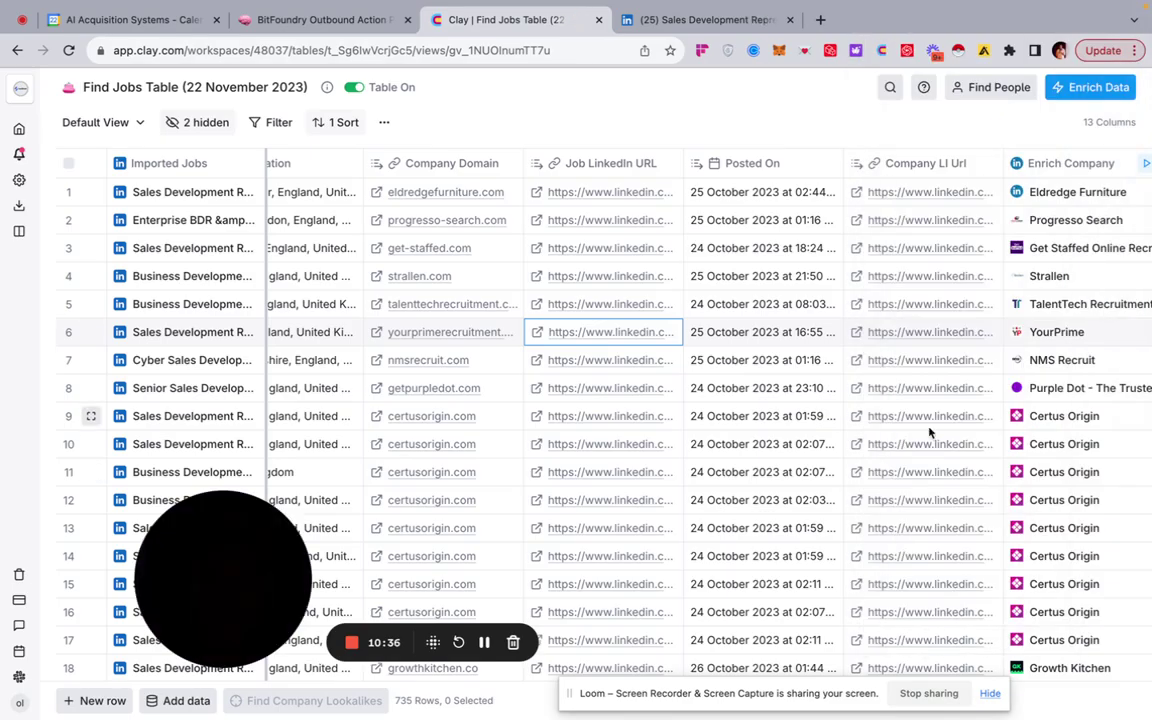
click(545, 417)
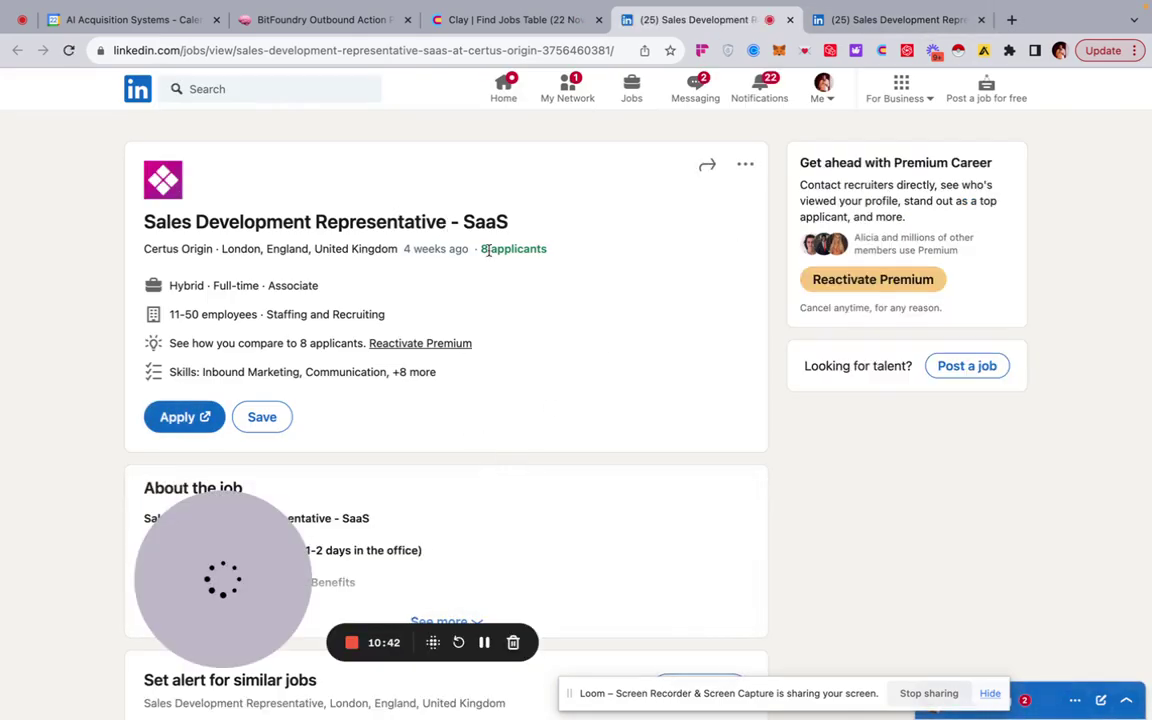
scroll(489, 504, down, 3)
scroll(489, 505, up, 3)
scroll(489, 505, up, 1)
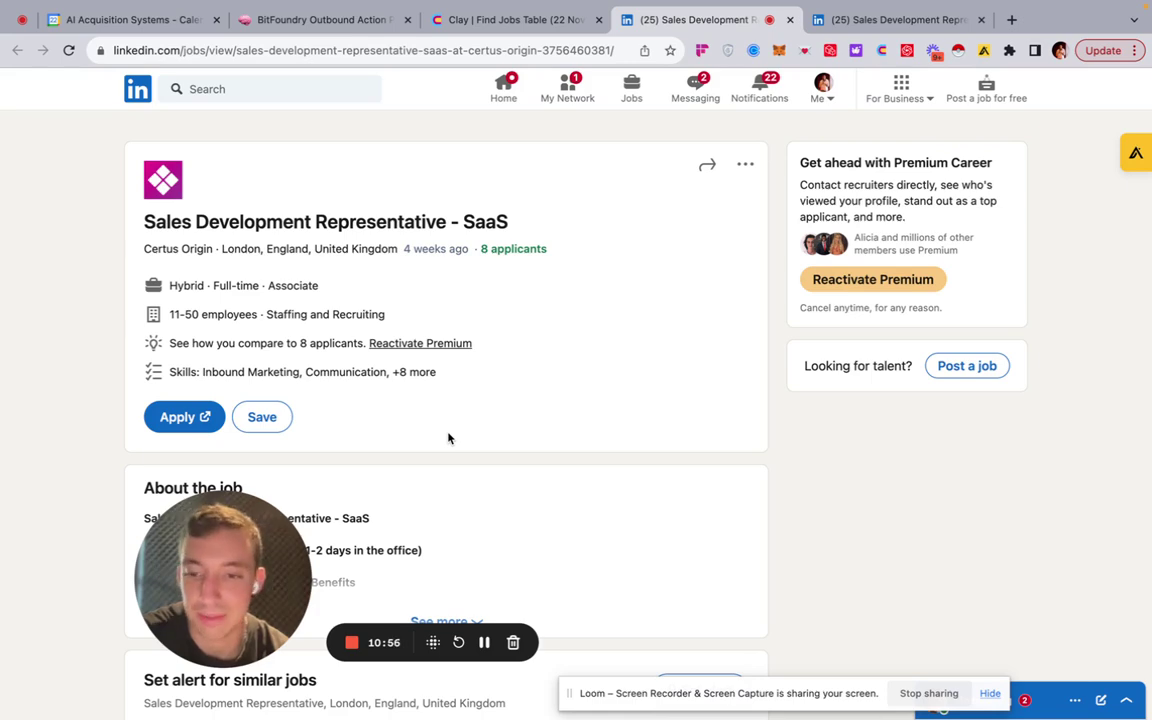
Switch back to the Clay jobs table and examine the Employee Count, Size, Industry and Description columns of the first 18 rows.
click(503, 22)
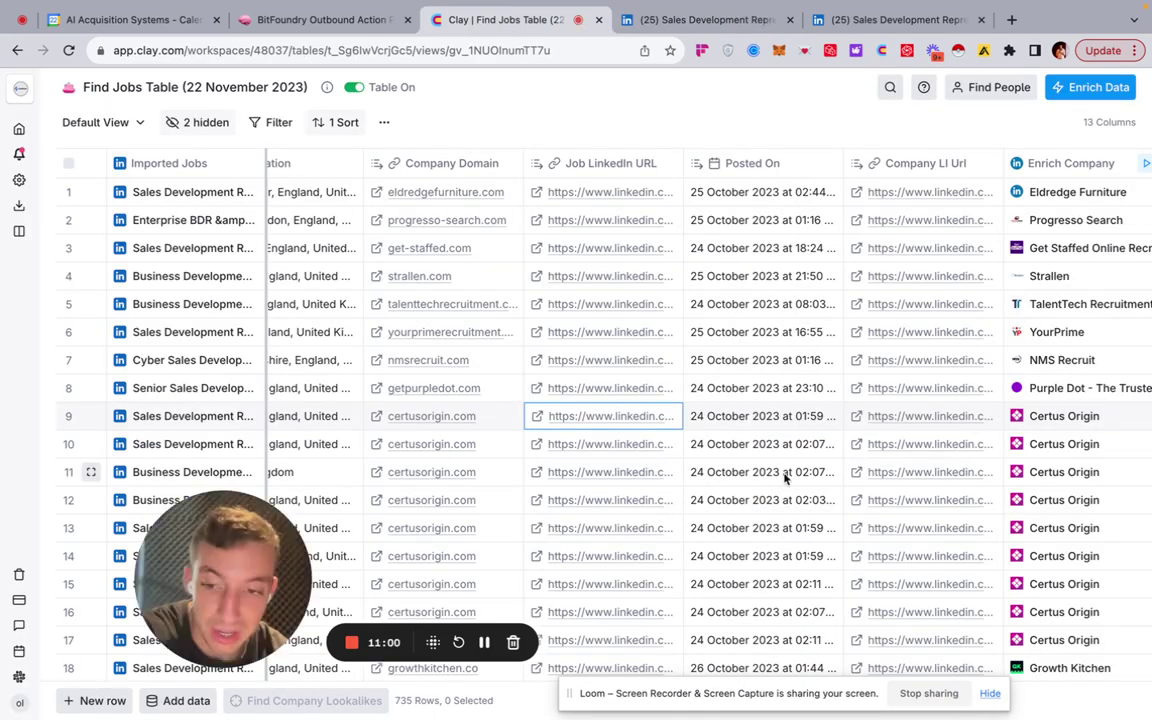
scroll(785, 478, right, 3)
scroll(785, 478, right, 3)
scroll(785, 478, right, 10)
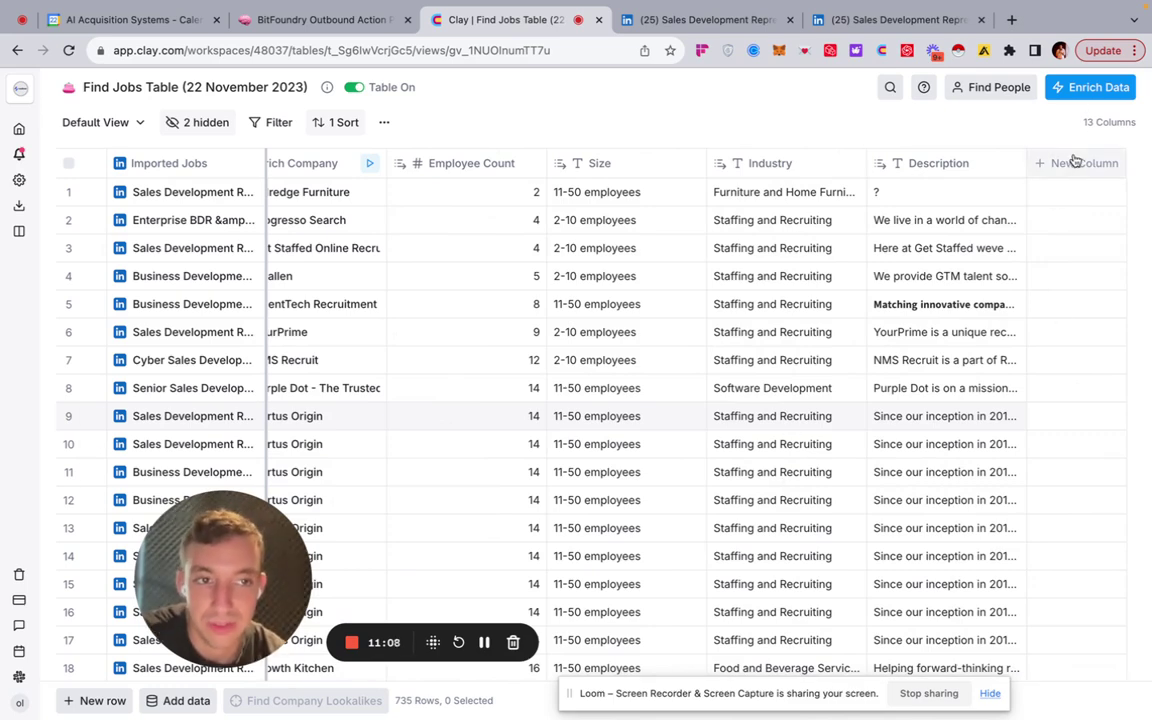
scroll(1073, 168, left, 2)
scroll(1073, 172, right, 2)
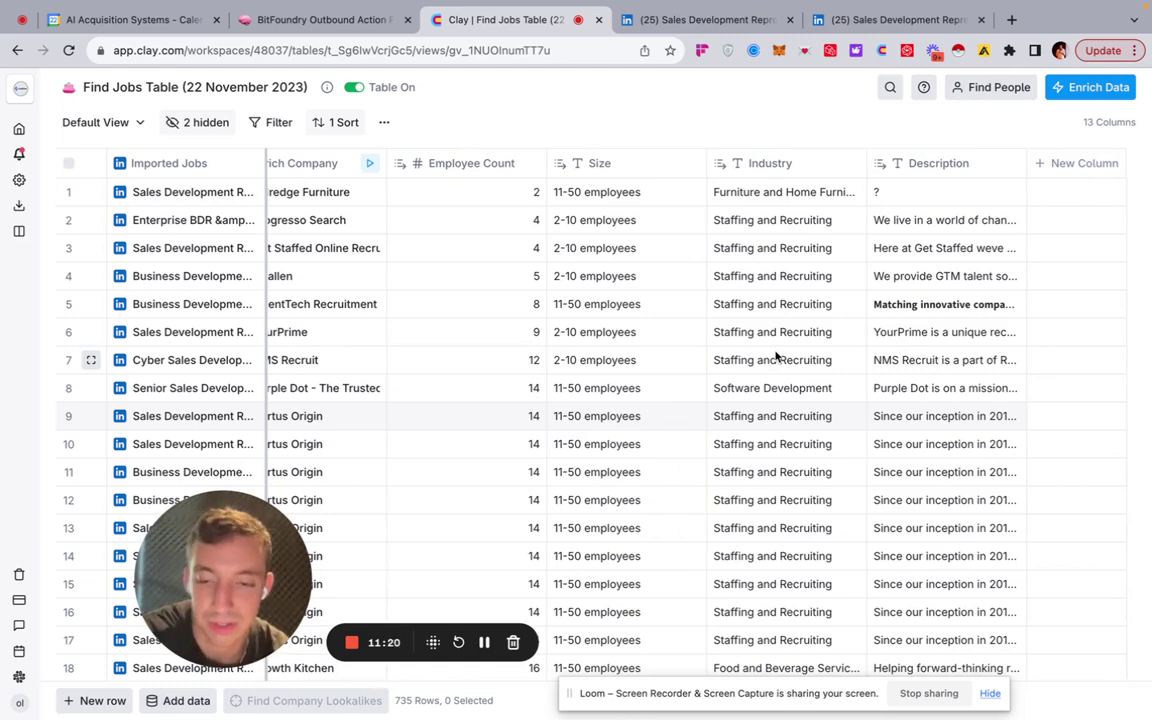
scroll(776, 357, left, 5)
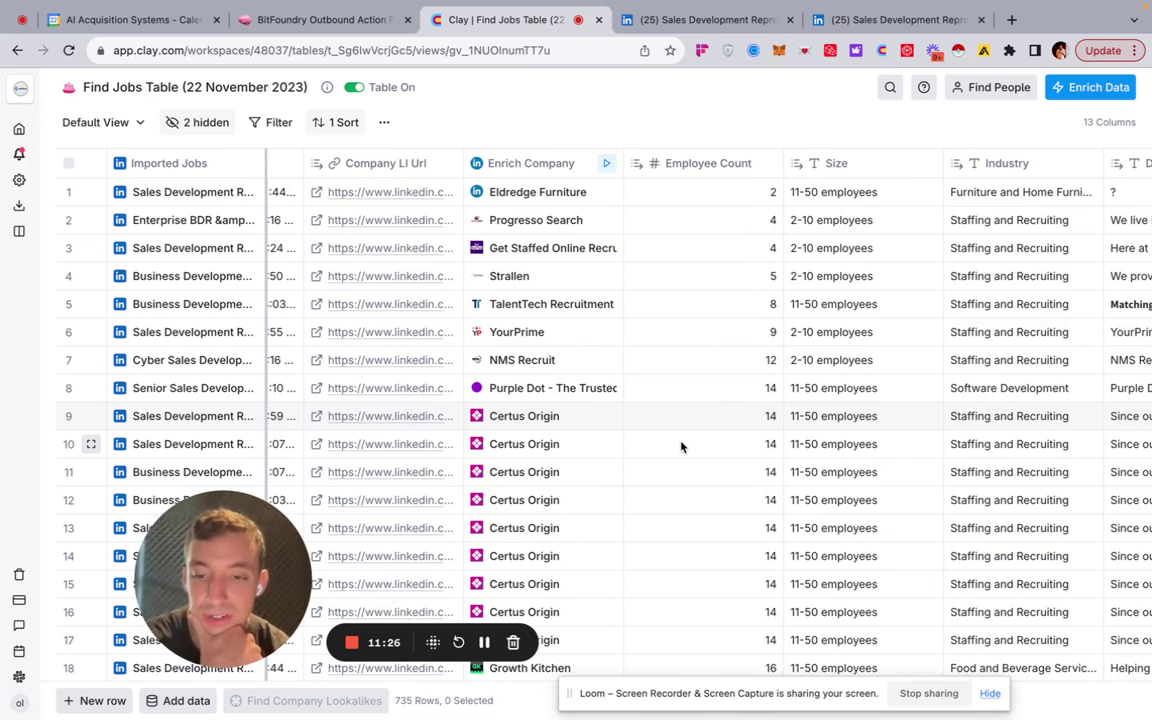
scroll(680, 447, left, 2)
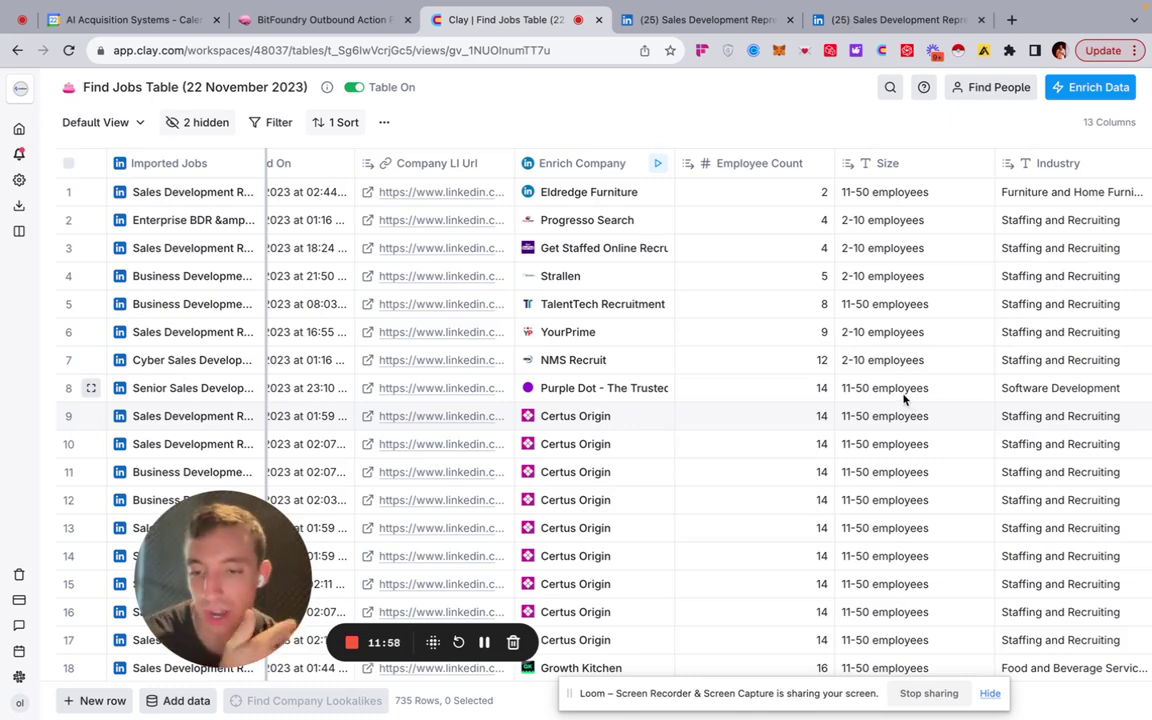
Compare the enriched companies' headcount, size and industry in rows 5 to 25 of the jobs table.
scroll(903, 399, down, 5)
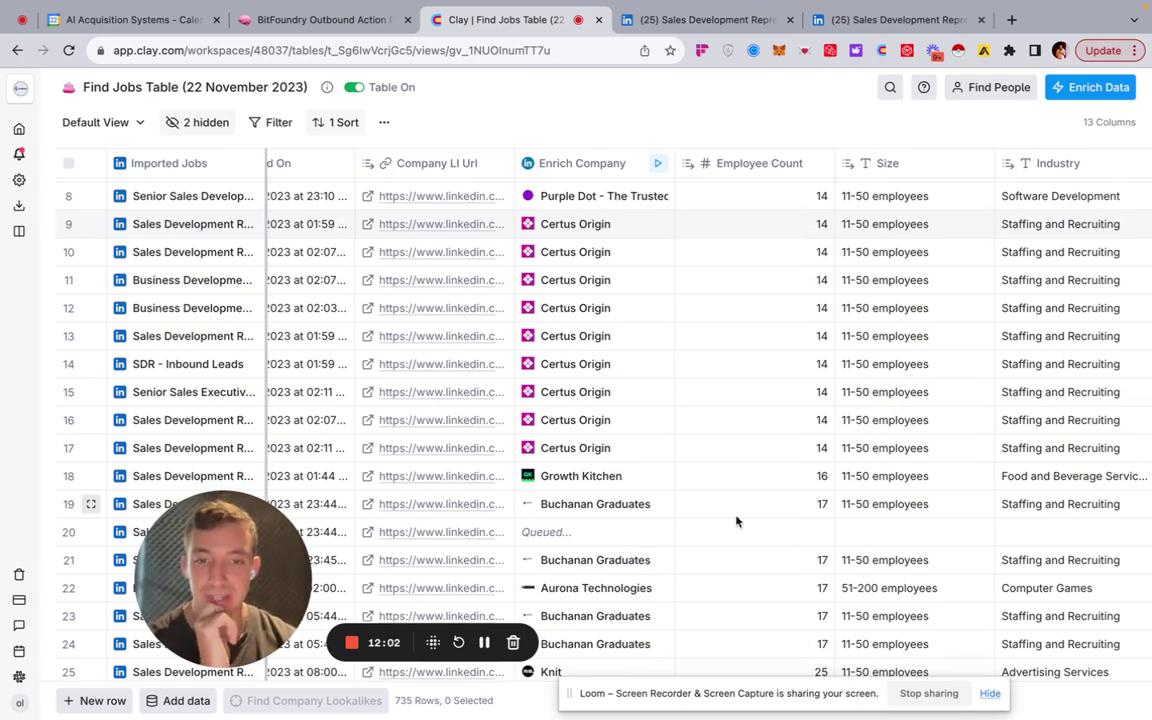
scroll(736, 521, up, 3)
scroll(736, 521, left, 2)
scroll(736, 521, right, 3)
scroll(736, 521, right, 2)
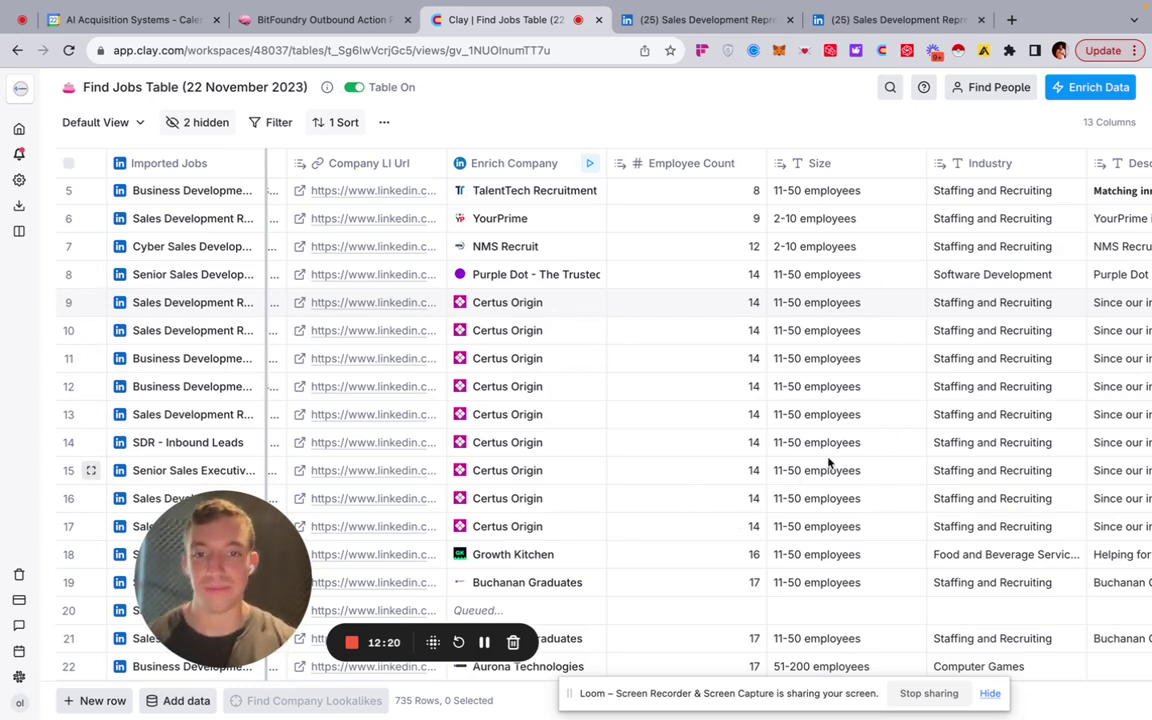
scroll(828, 462, right, 2)
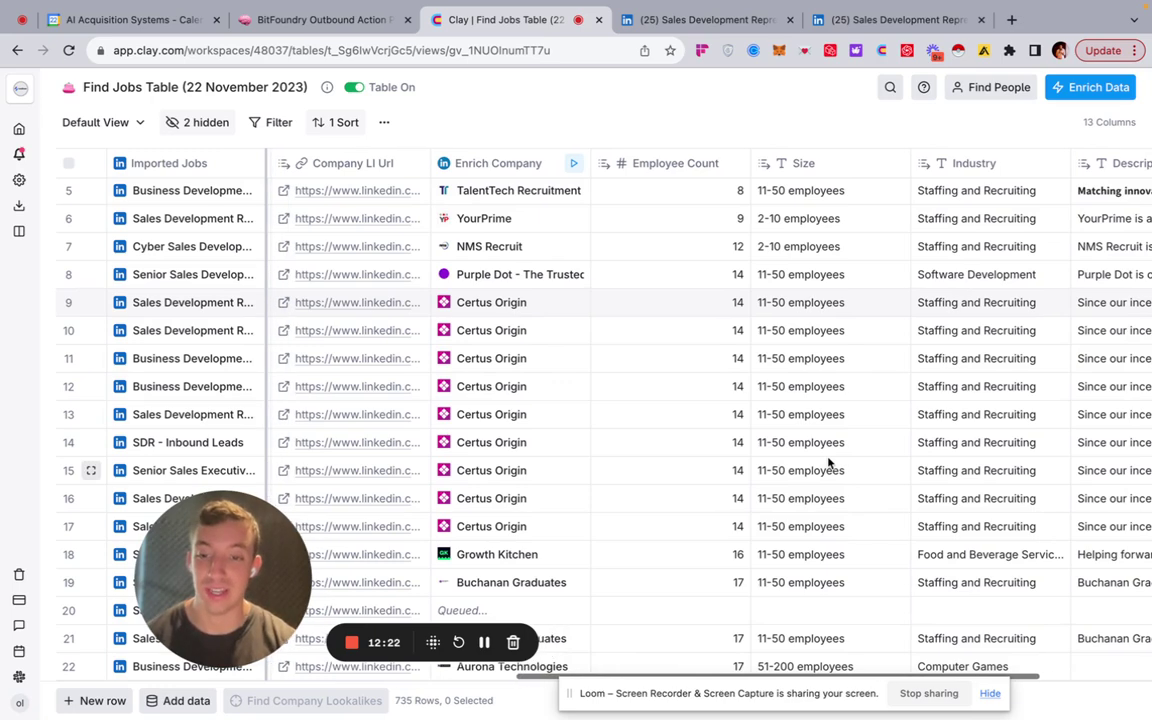
scroll(828, 462, right, 1)
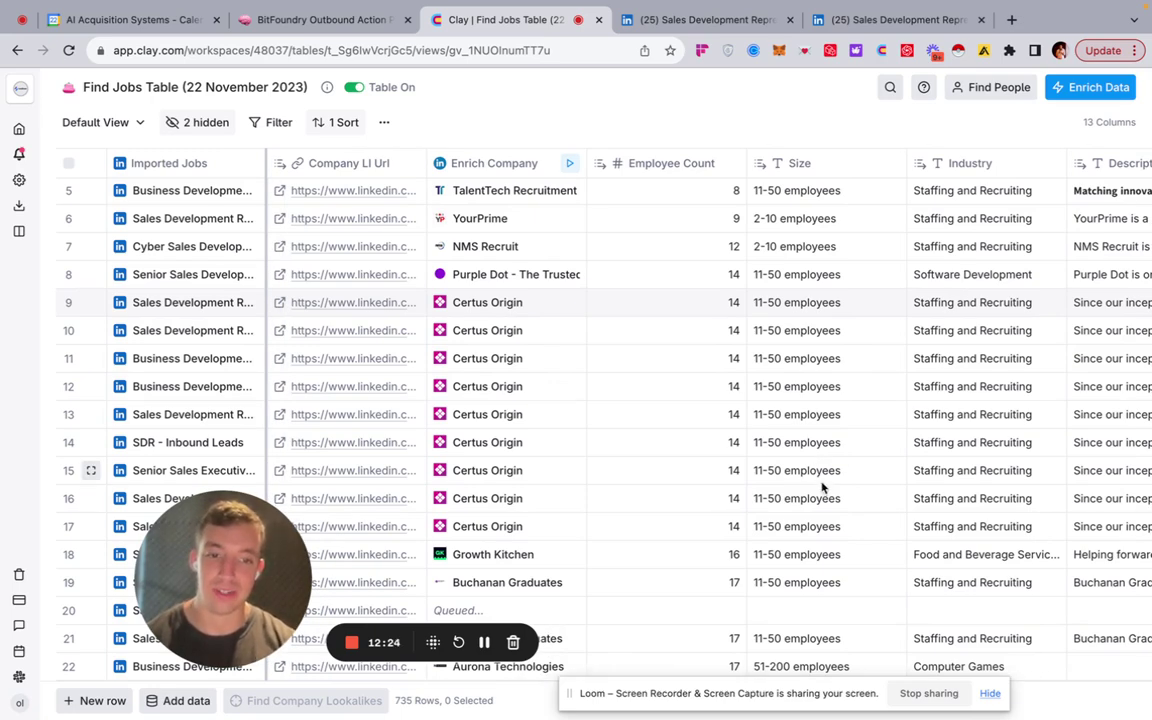